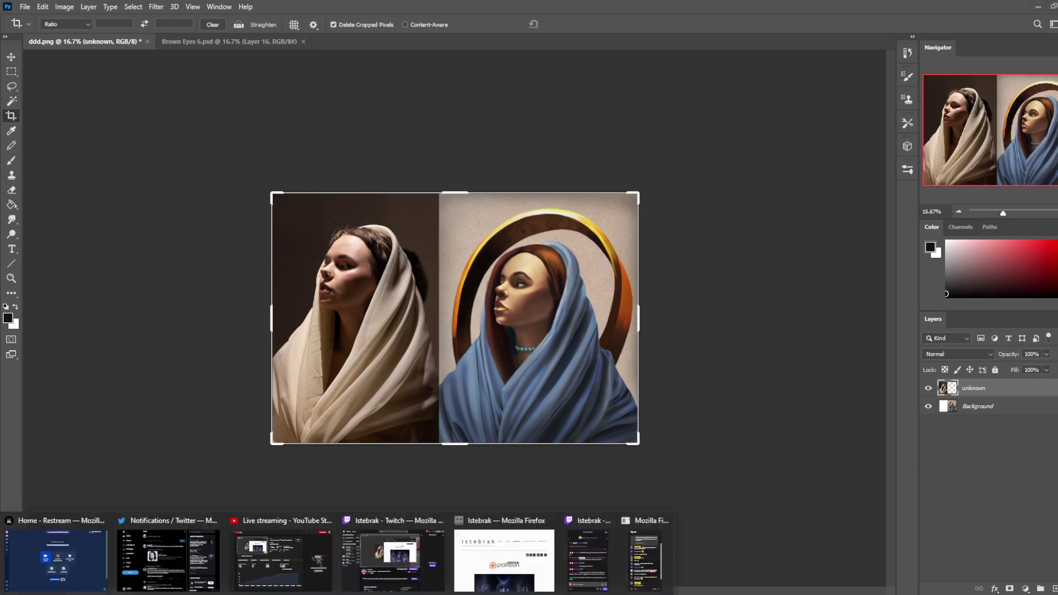
Step: In Firefox, go to the Istebrak COMMUNITY page and scroll to the design challenge resource packs
{"action": "left_click", "coordinate": [508, 558]}
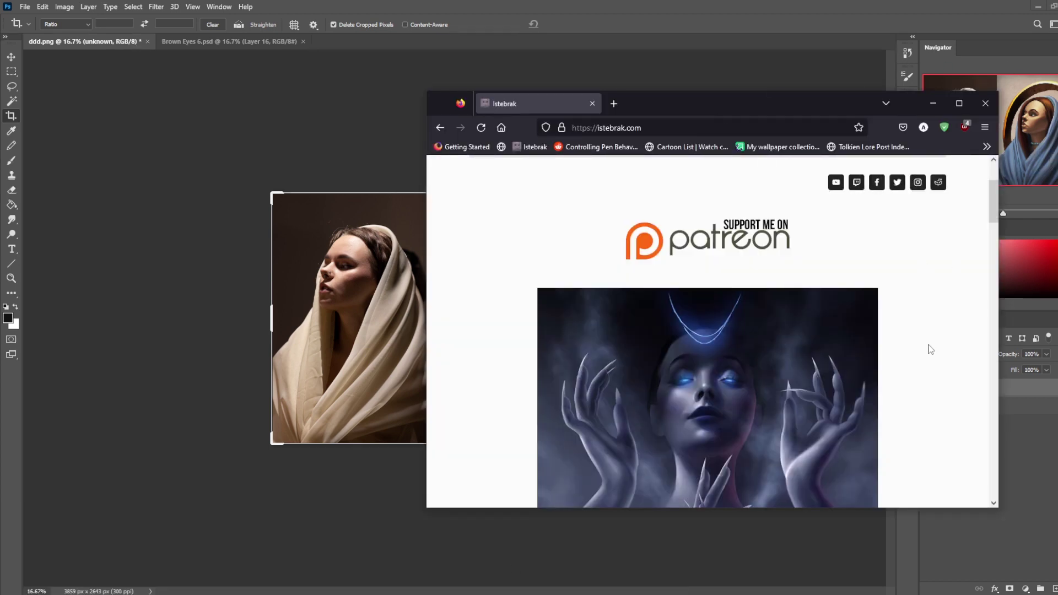
{"action": "scroll", "coordinate": [932, 351], "scroll_direction": "up", "scroll_amount": 2}
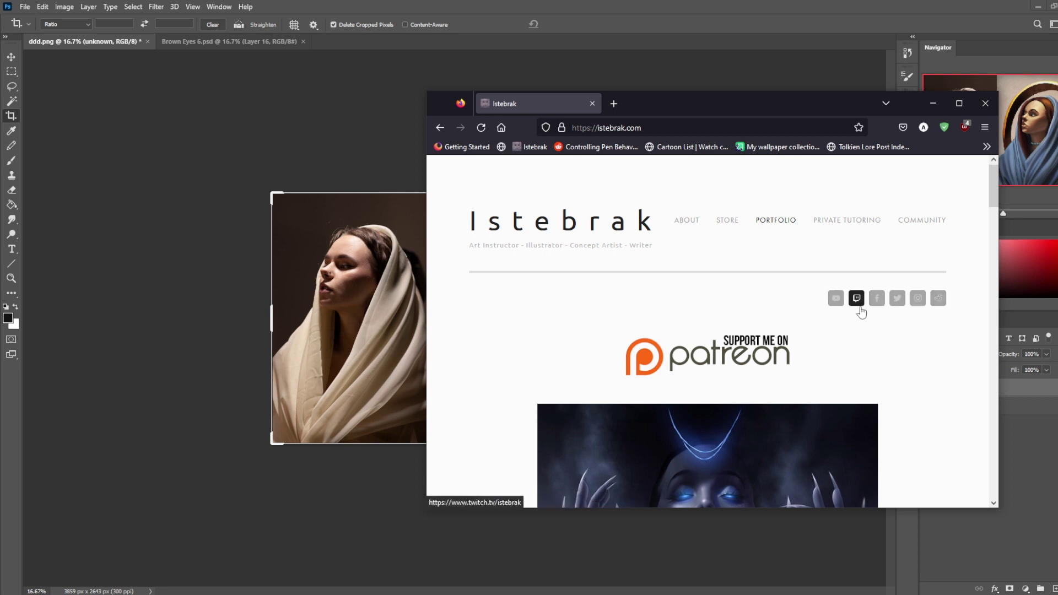
{"action": "left_click", "coordinate": [933, 223]}
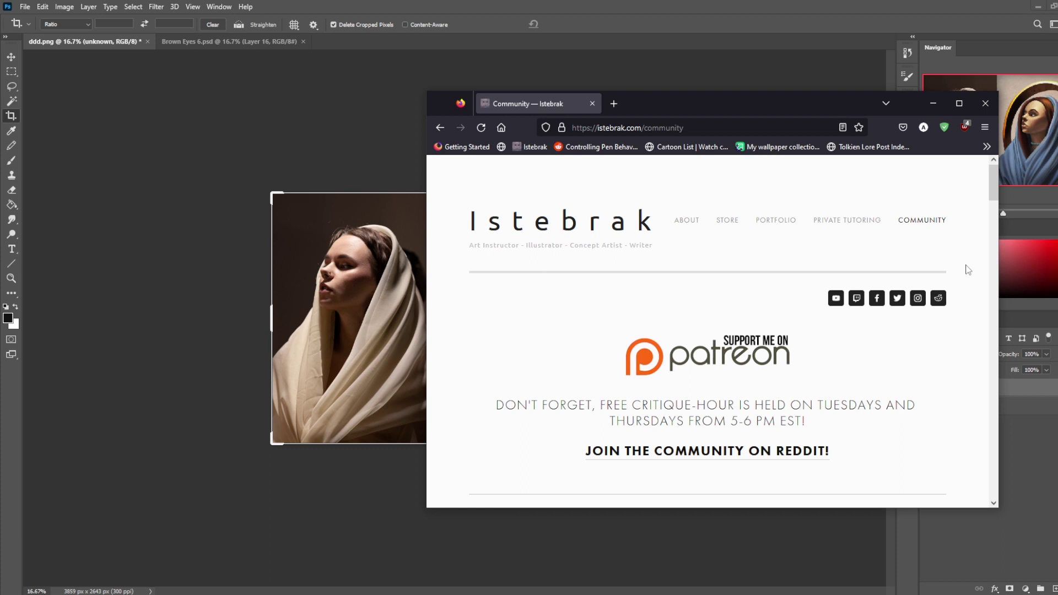
{"action": "scroll", "coordinate": [968, 270], "scroll_direction": "down", "scroll_amount": 1}
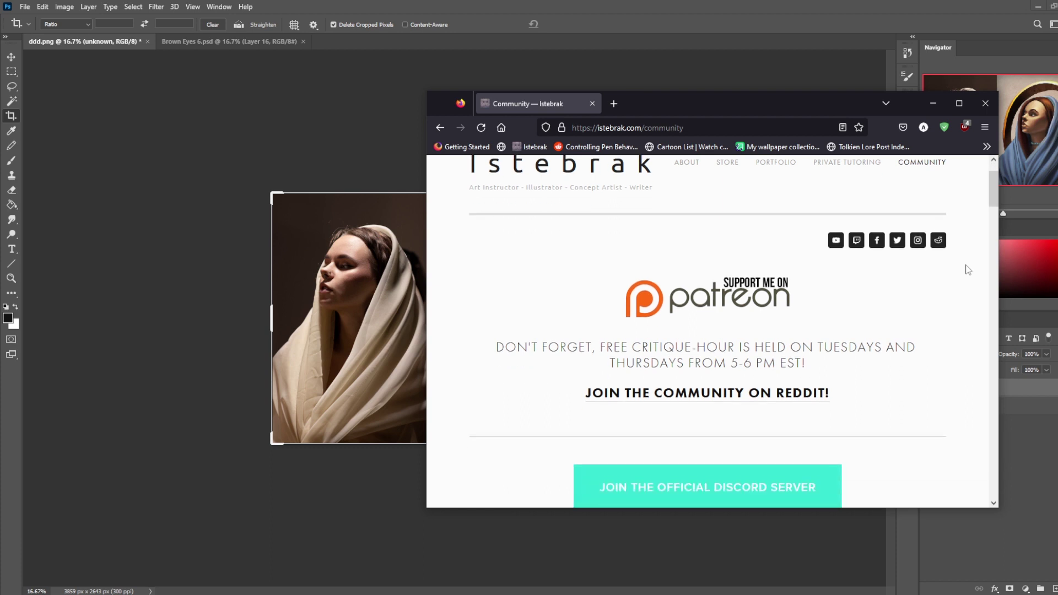
{"action": "scroll", "coordinate": [969, 269], "scroll_direction": "up", "scroll_amount": 1}
{"action": "scroll", "coordinate": [969, 270], "scroll_direction": "down", "scroll_amount": 4}
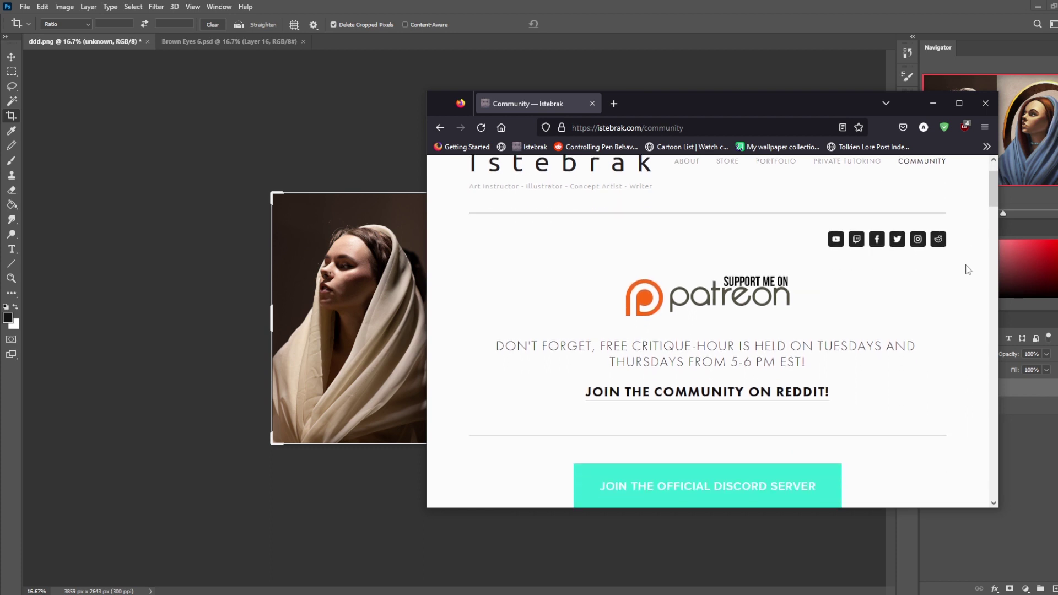
{"action": "scroll", "coordinate": [969, 270], "scroll_direction": "down", "scroll_amount": 3}
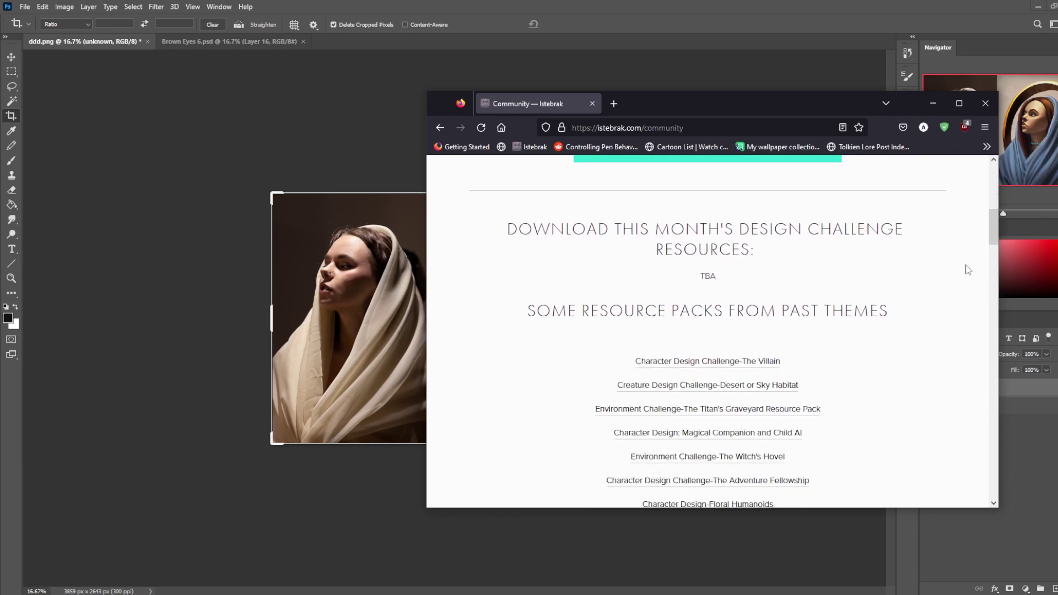
{"action": "scroll", "coordinate": [969, 270], "scroll_direction": "up", "scroll_amount": 4}
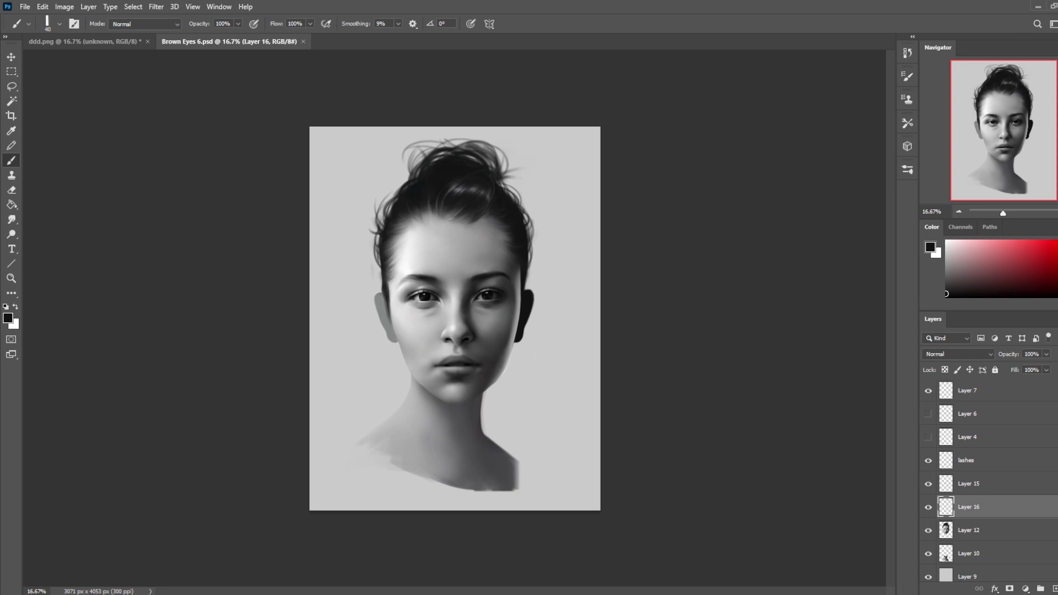
Step: After a brief look at Firefox, close Brown Eyes 6.psd so only ddd.png remains
{"action": "left_click", "coordinate": [513, 554]}
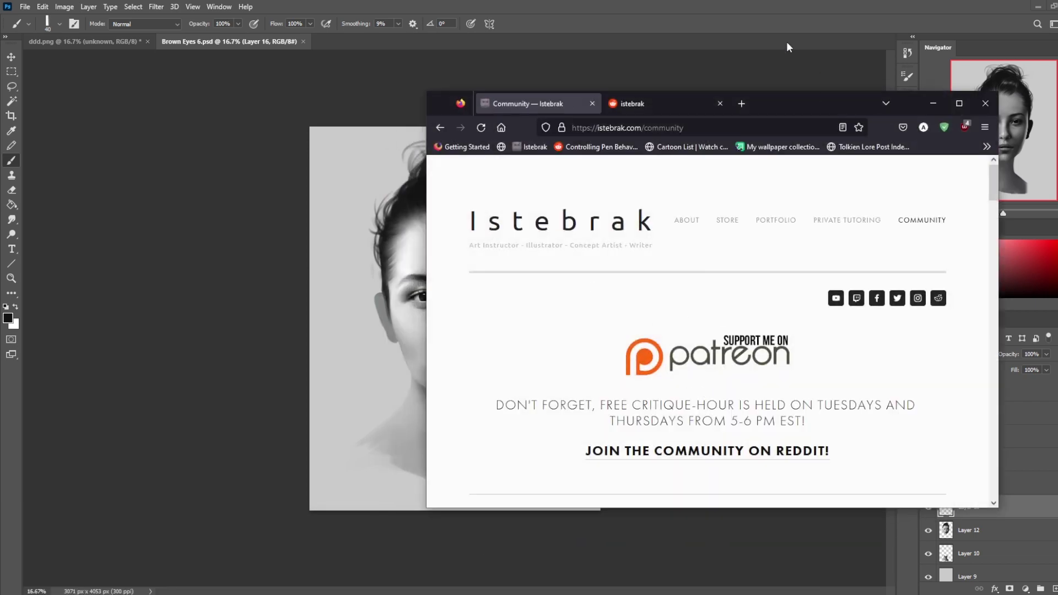
{"action": "left_click", "coordinate": [724, 67]}
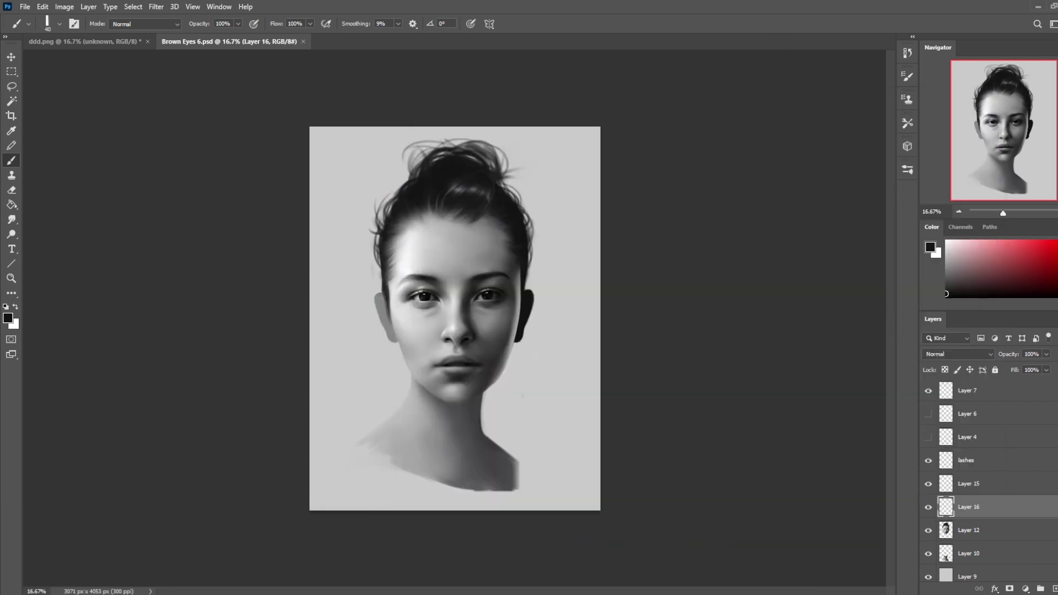
{"action": "left_click", "coordinate": [303, 40]}
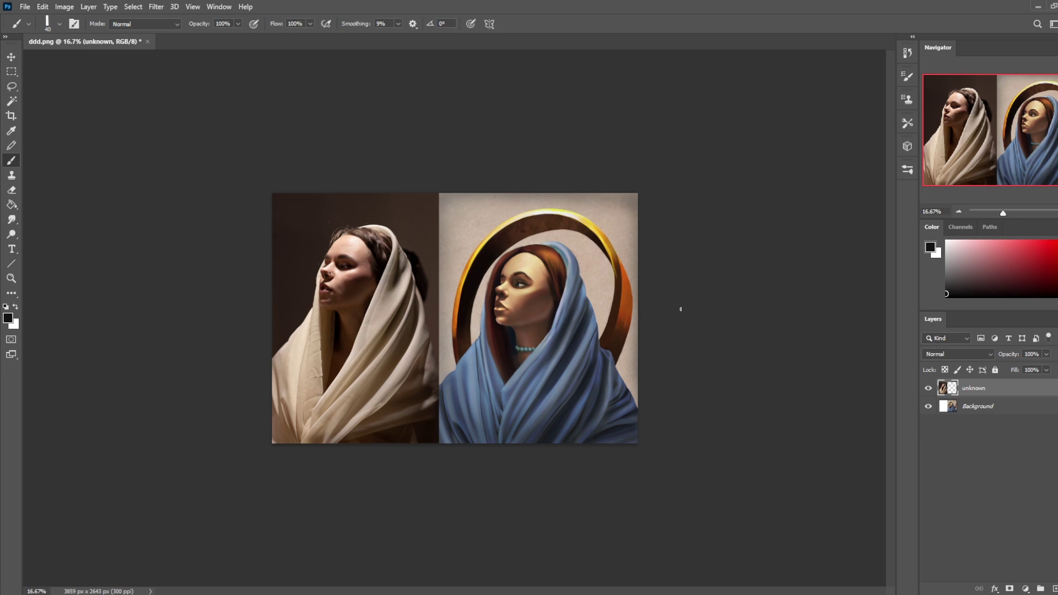
Step: Zoom to 25%, sample the painted face's skin tone and add an empty new layer
{"action": "key", "text": "ctrl+plus"}
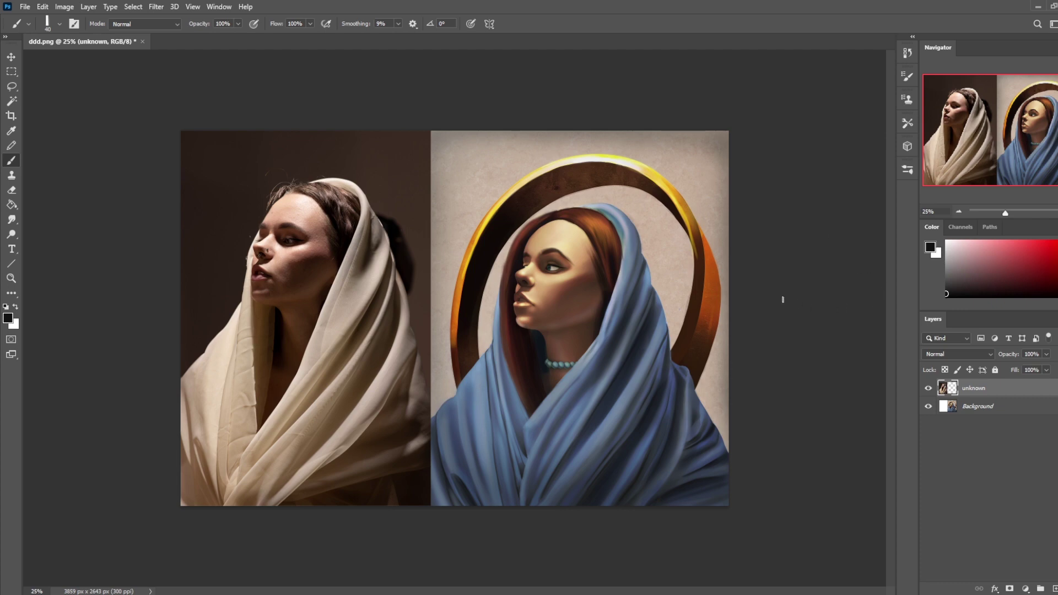
{"action": "left_click", "coordinate": [557, 241], "text": "alt"}
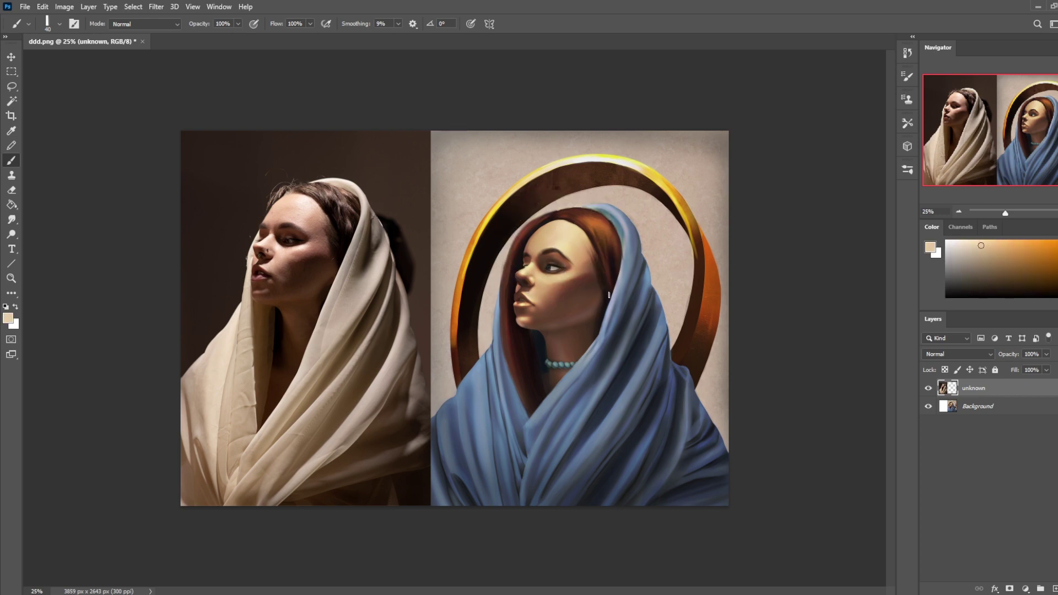
{"action": "left_click", "coordinate": [1055, 588]}
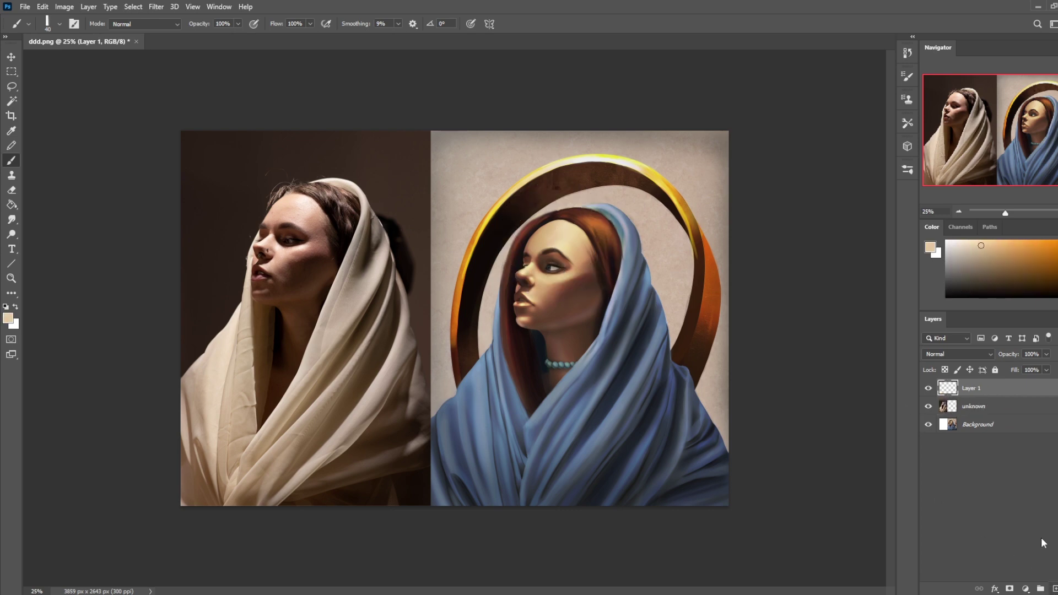
{"action": "right_click", "coordinate": [970, 408]}
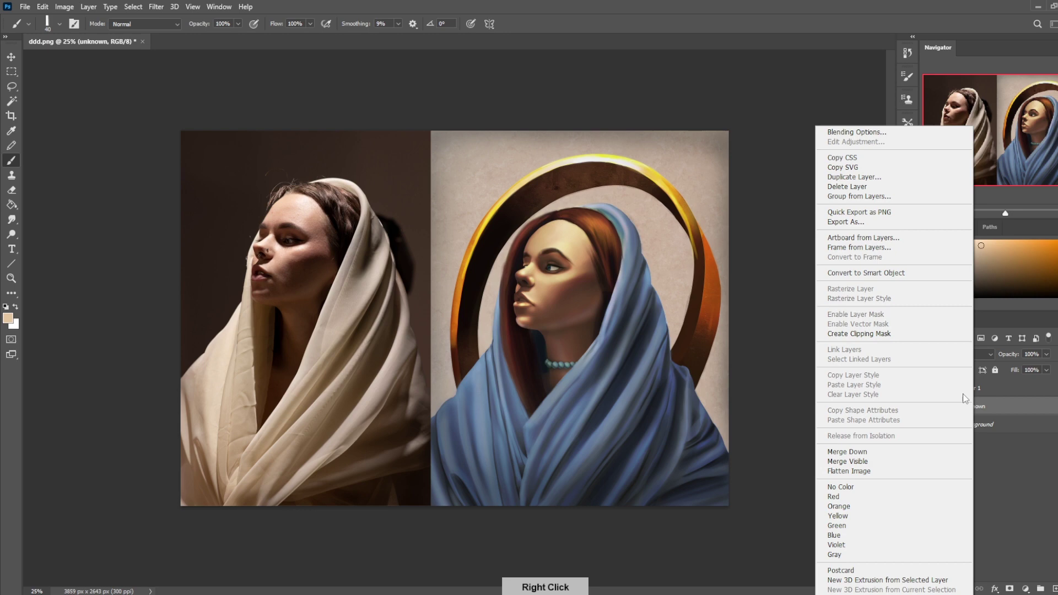
{"action": "left_click", "coordinate": [899, 451]}
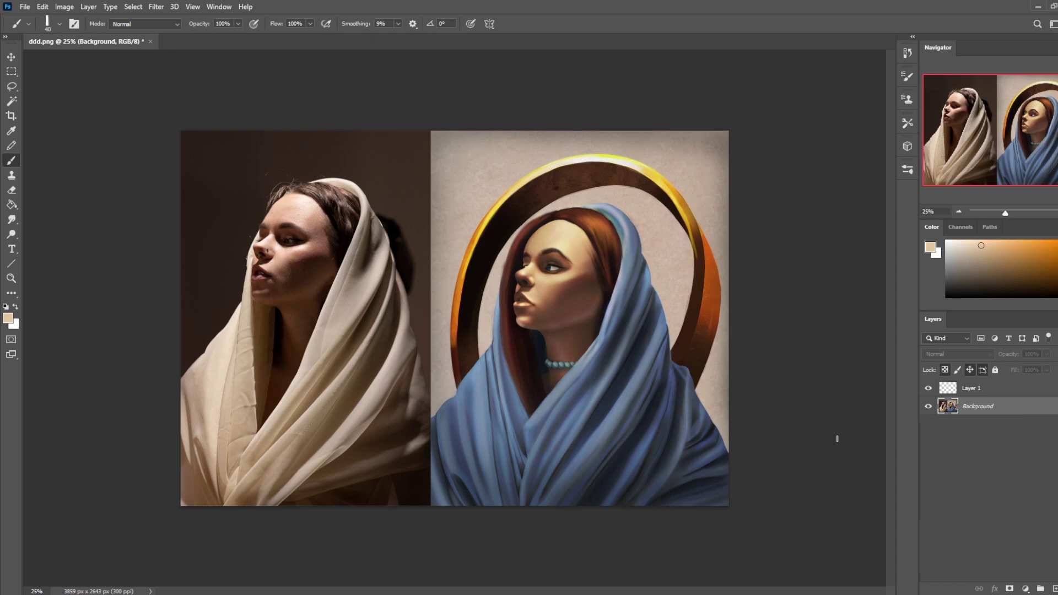
{"action": "key", "text": "ctrl+z"}
Step: Lower the reference photo to align with the painting and crop the top strip to 3859 × 2503 px
{"action": "key", "text": "v"}
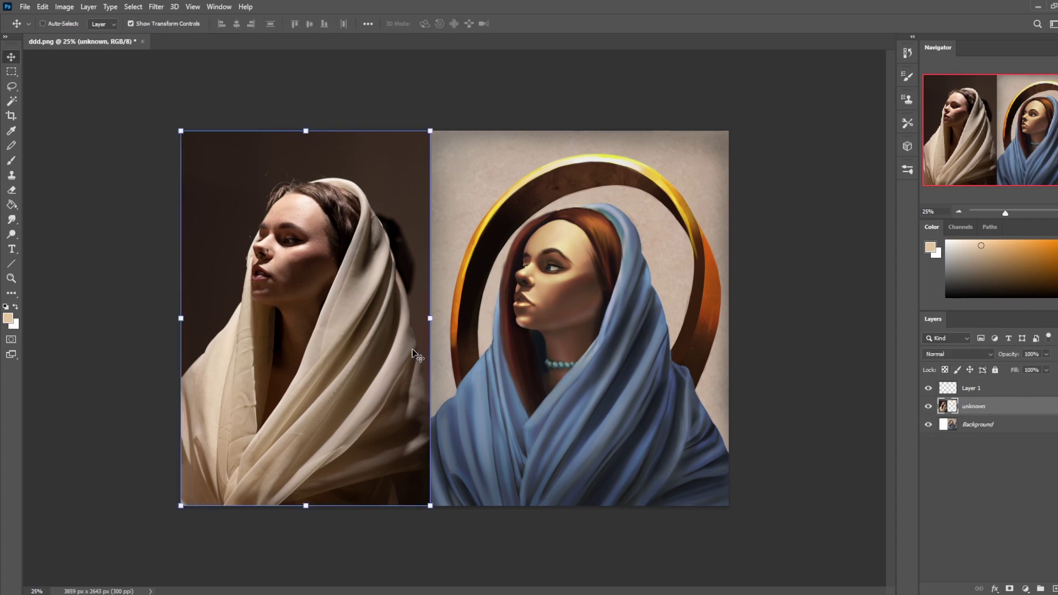
{"action": "mouse_move", "coordinate": [410, 366]}
{"action": "left_mouse_down"}
{"action": "mouse_move", "coordinate": [400, 375]}
{"action": "mouse_move", "coordinate": [405, 393]}
{"action": "left_mouse_up"}
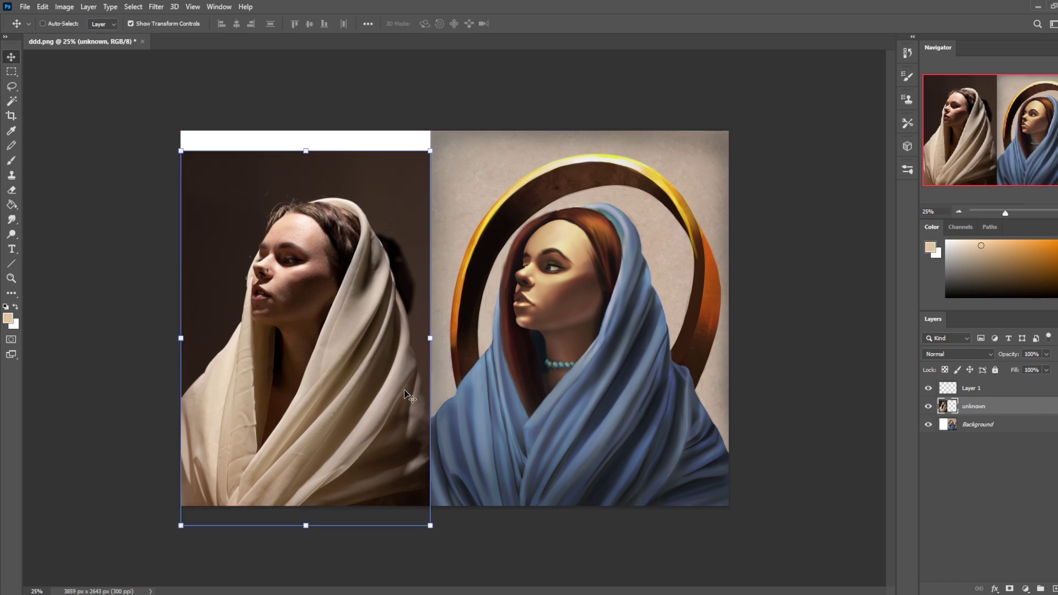
{"action": "key", "text": "c"}
{"action": "left_click_drag", "start_coordinate": [453, 130], "coordinate": [451, 141]}
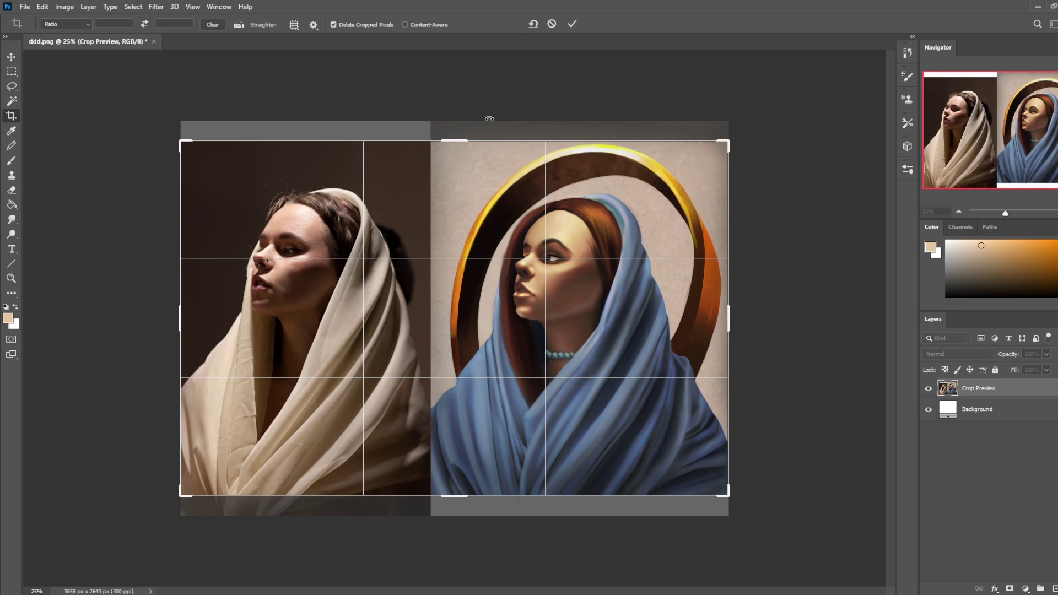
{"action": "left_click", "coordinate": [577, 31]}
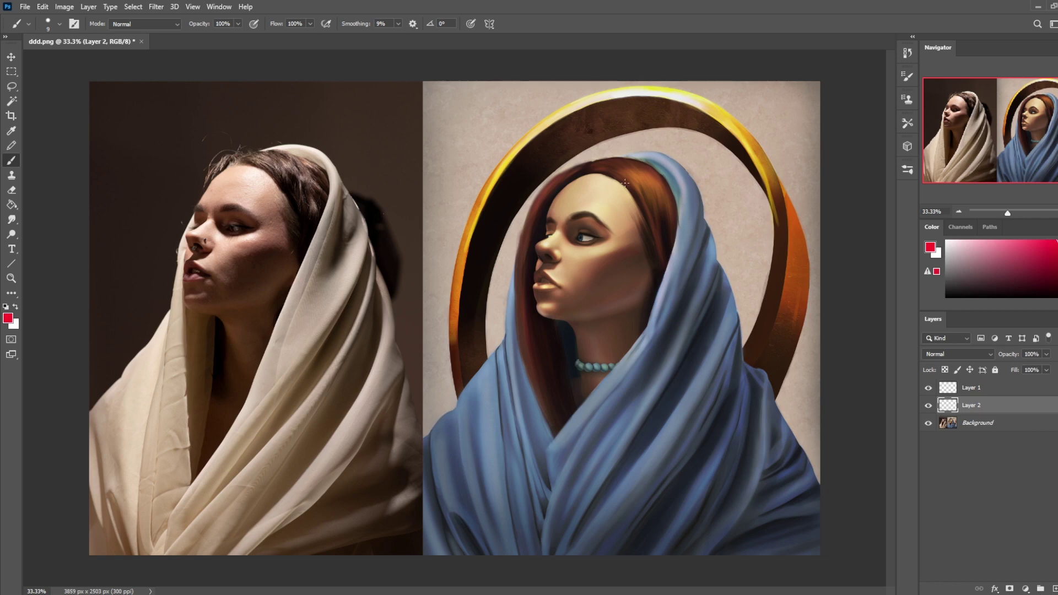
Step: Set the brush size to 15 and add a new Layer 3 above Layer 1 for notes
{"action": "key", "text": "bracketright"}
{"action": "key", "text": "bracketright"}
{"action": "key", "text": "bracketright"}
{"action": "key", "text": "bracketright"}
{"action": "key", "text": "bracketleft"}
{"action": "key", "text": "bracketleft"}
{"action": "key", "text": "bracketleft"}
{"action": "key", "text": "bracketright"}
{"action": "key", "text": "bracketright"}
{"action": "key", "text": "bracketleft"}
{"action": "left_click", "coordinate": [993, 388]}
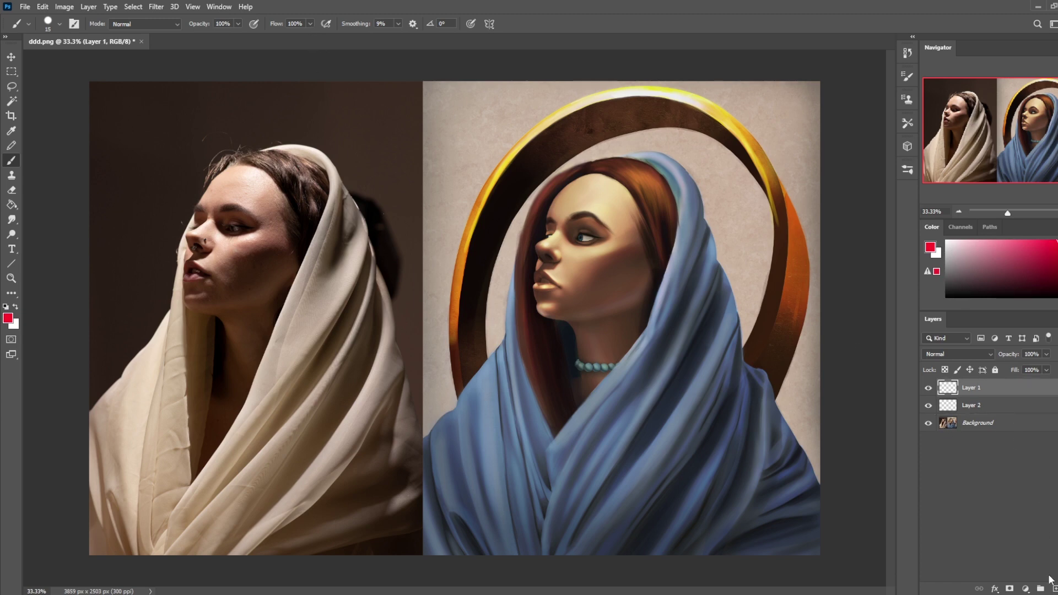
{"action": "left_click", "coordinate": [1054, 589]}
Step: Handwrite the red numbered list ① Trust, ② Trace, ③ at the photo's top-left corner
{"action": "mouse_move", "coordinate": [116, 100]}
{"action": "left_mouse_down"}
{"action": "mouse_move", "coordinate": [166, 99]}
{"action": "mouse_move", "coordinate": [177, 87]}
{"action": "mouse_move", "coordinate": [193, 97]}
{"action": "mouse_move", "coordinate": [152, 94]}
{"action": "left_mouse_up"}
{"action": "key", "text": "ctrl+z"}
{"action": "key", "text": "ctrl+z"}
{"action": "mouse_move", "coordinate": [141, 95]}
{"action": "left_mouse_down"}
{"action": "mouse_move", "coordinate": [137, 113]}
{"action": "mouse_move", "coordinate": [192, 93]}
{"action": "left_mouse_up"}
{"action": "left_click", "coordinate": [185, 90]}
{"action": "left_click_drag", "start_coordinate": [182, 98], "coordinate": [196, 94]}
{"action": "mouse_move", "coordinate": [120, 134]}
{"action": "left_mouse_down"}
{"action": "mouse_move", "coordinate": [132, 146]}
{"action": "mouse_move", "coordinate": [133, 128]}
{"action": "mouse_move", "coordinate": [162, 117]}
{"action": "left_mouse_up"}
{"action": "left_click_drag", "start_coordinate": [153, 120], "coordinate": [156, 143]}
{"action": "left_click_drag", "start_coordinate": [164, 132], "coordinate": [223, 118]}
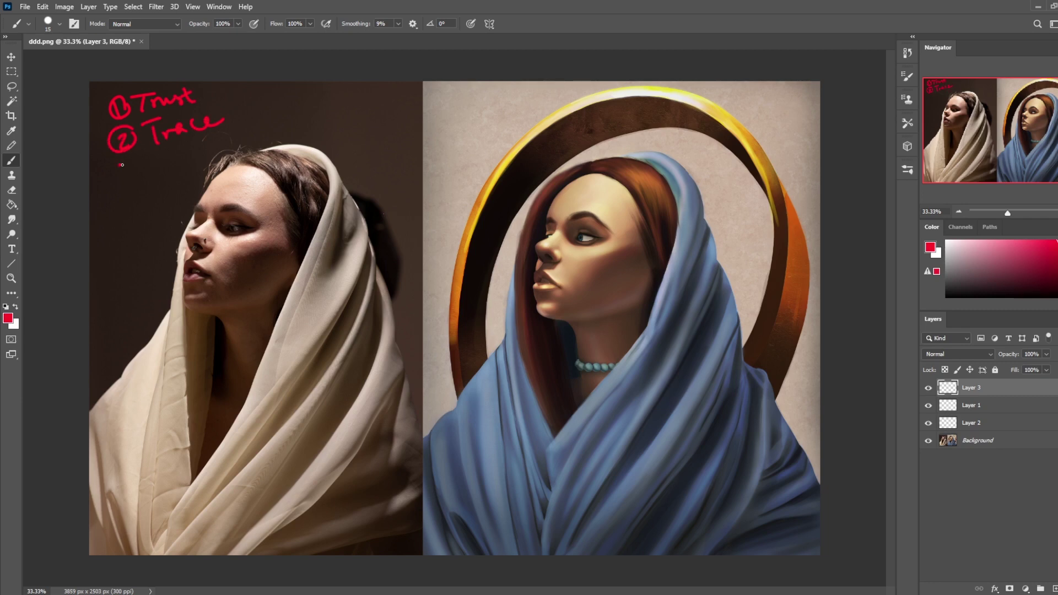
{"action": "mouse_move", "coordinate": [122, 164]}
{"action": "left_mouse_down"}
{"action": "mouse_move", "coordinate": [124, 183]}
{"action": "mouse_move", "coordinate": [134, 164]}
{"action": "left_mouse_up"}
{"action": "mouse_move", "coordinate": [340, 133]}
{"action": "left_mouse_down"}
{"action": "mouse_move", "coordinate": [160, 165]}
{"action": "mouse_move", "coordinate": [248, 140]}
{"action": "left_mouse_up"}
{"action": "key", "text": "ctrl+z"}
Step: Write 'limit info' after ③, then an arrow leading to 'Why?' and a red answer
{"action": "mouse_move", "coordinate": [147, 161]}
{"action": "left_mouse_down"}
{"action": "mouse_move", "coordinate": [171, 173]}
{"action": "mouse_move", "coordinate": [188, 169]}
{"action": "mouse_move", "coordinate": [181, 149]}
{"action": "mouse_move", "coordinate": [203, 160]}
{"action": "mouse_move", "coordinate": [150, 162]}
{"action": "mouse_move", "coordinate": [247, 142]}
{"action": "mouse_move", "coordinate": [260, 149]}
{"action": "mouse_move", "coordinate": [266, 125]}
{"action": "left_mouse_up"}
{"action": "mouse_move", "coordinate": [257, 136]}
{"action": "left_mouse_down"}
{"action": "mouse_move", "coordinate": [269, 129]}
{"action": "mouse_move", "coordinate": [274, 139]}
{"action": "left_mouse_up"}
{"action": "left_click", "coordinate": [291, 131]}
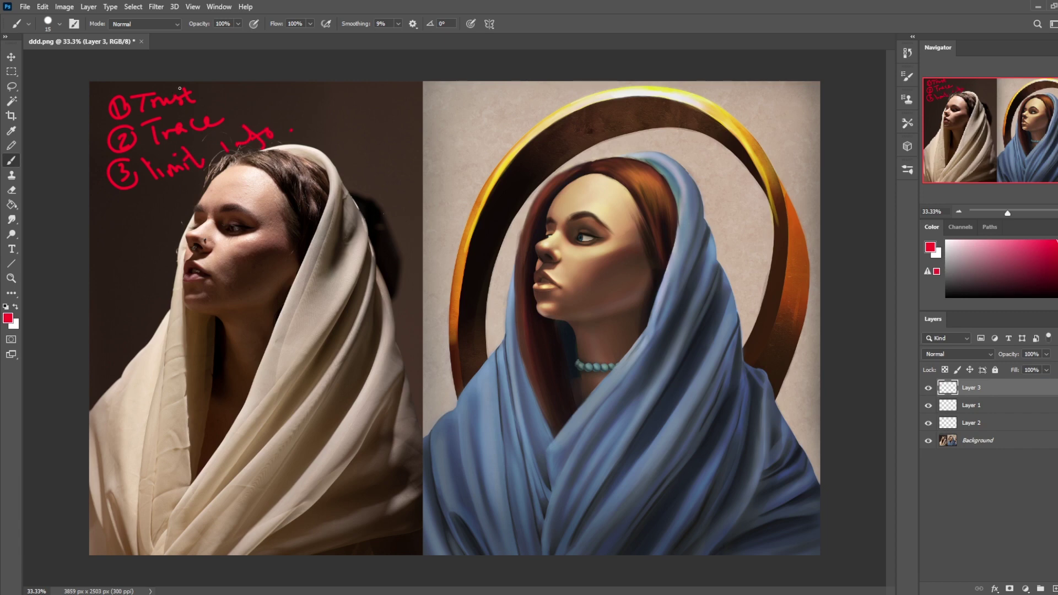
{"action": "mouse_move", "coordinate": [204, 83]}
{"action": "left_mouse_down"}
{"action": "mouse_move", "coordinate": [187, 188]}
{"action": "mouse_move", "coordinate": [254, 82]}
{"action": "left_mouse_up"}
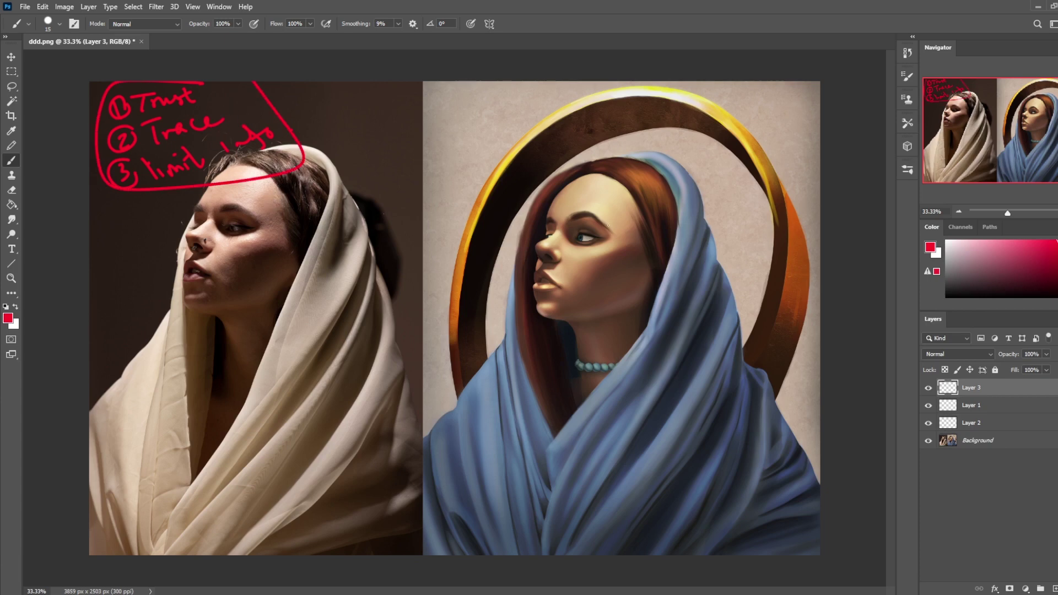
{"action": "key", "text": "ctrl+z"}
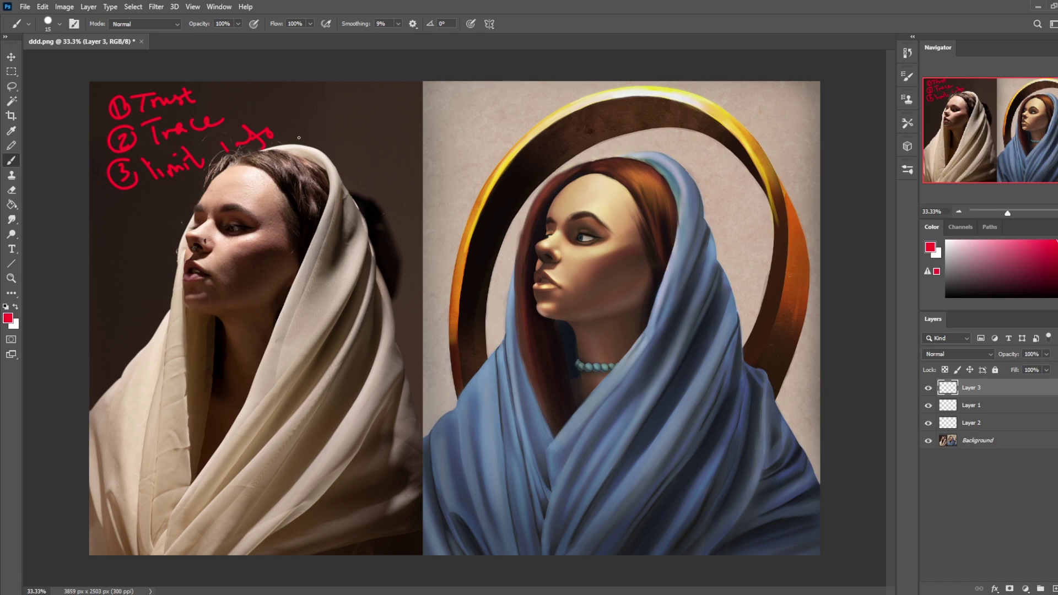
{"action": "mouse_move", "coordinate": [286, 130]}
{"action": "left_mouse_down"}
{"action": "mouse_move", "coordinate": [334, 124]}
{"action": "mouse_move", "coordinate": [312, 137]}
{"action": "left_mouse_up"}
{"action": "mouse_move", "coordinate": [345, 113]}
{"action": "left_mouse_down"}
{"action": "mouse_move", "coordinate": [362, 122]}
{"action": "mouse_move", "coordinate": [374, 110]}
{"action": "mouse_move", "coordinate": [405, 129]}
{"action": "mouse_move", "coordinate": [402, 110]}
{"action": "mouse_move", "coordinate": [444, 108]}
{"action": "mouse_move", "coordinate": [435, 114]}
{"action": "left_mouse_up"}
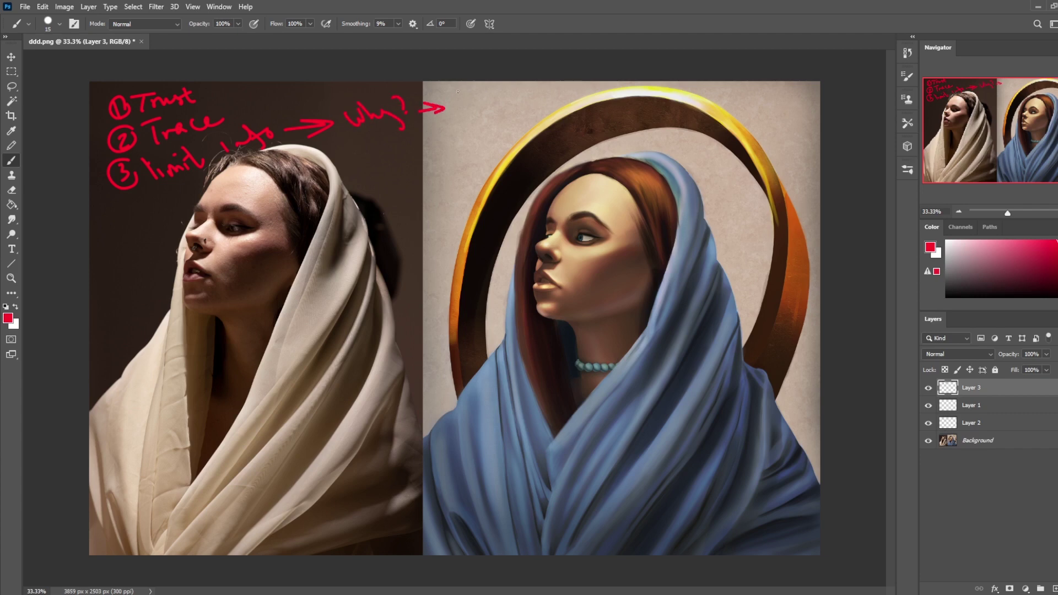
{"action": "left_click_drag", "start_coordinate": [457, 103], "coordinate": [614, 88]}
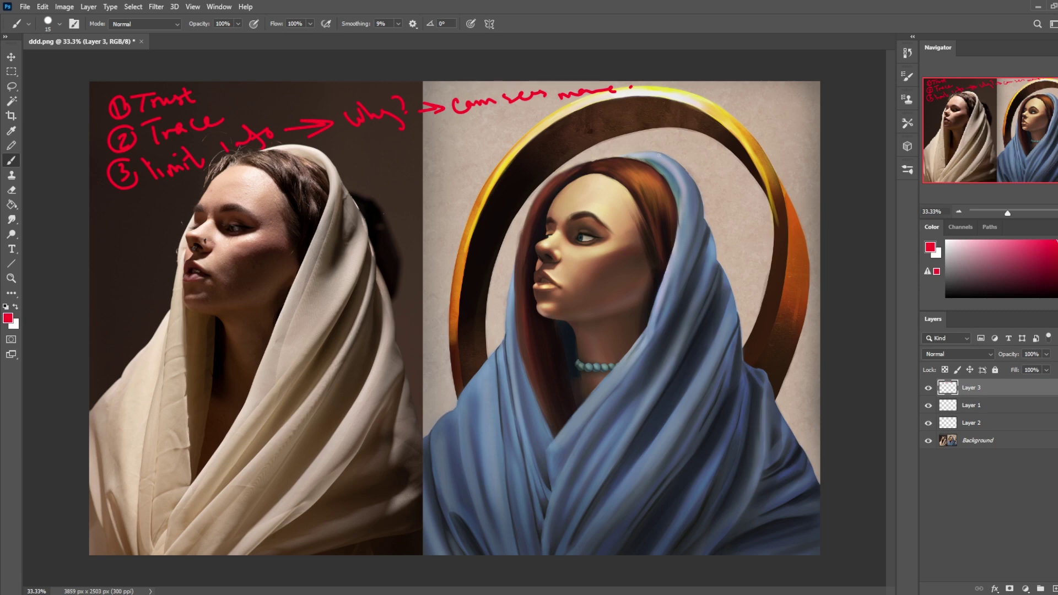
Step: Mark the hood, drape folds and face with red circles, then undo the last two
{"action": "mouse_move", "coordinate": [337, 158]}
{"action": "left_mouse_down"}
{"action": "mouse_move", "coordinate": [305, 168]}
{"action": "mouse_move", "coordinate": [346, 161]}
{"action": "left_mouse_up"}
{"action": "mouse_move", "coordinate": [307, 522]}
{"action": "left_mouse_down"}
{"action": "mouse_move", "coordinate": [334, 492]}
{"action": "mouse_move", "coordinate": [330, 516]}
{"action": "left_mouse_up"}
{"action": "mouse_move", "coordinate": [130, 505]}
{"action": "left_mouse_down"}
{"action": "mouse_move", "coordinate": [118, 552]}
{"action": "mouse_move", "coordinate": [92, 503]}
{"action": "mouse_move", "coordinate": [146, 536]}
{"action": "left_mouse_up"}
{"action": "mouse_move", "coordinate": [186, 471]}
{"action": "left_mouse_down"}
{"action": "mouse_move", "coordinate": [192, 435]}
{"action": "mouse_move", "coordinate": [168, 380]}
{"action": "mouse_move", "coordinate": [200, 451]}
{"action": "left_mouse_up"}
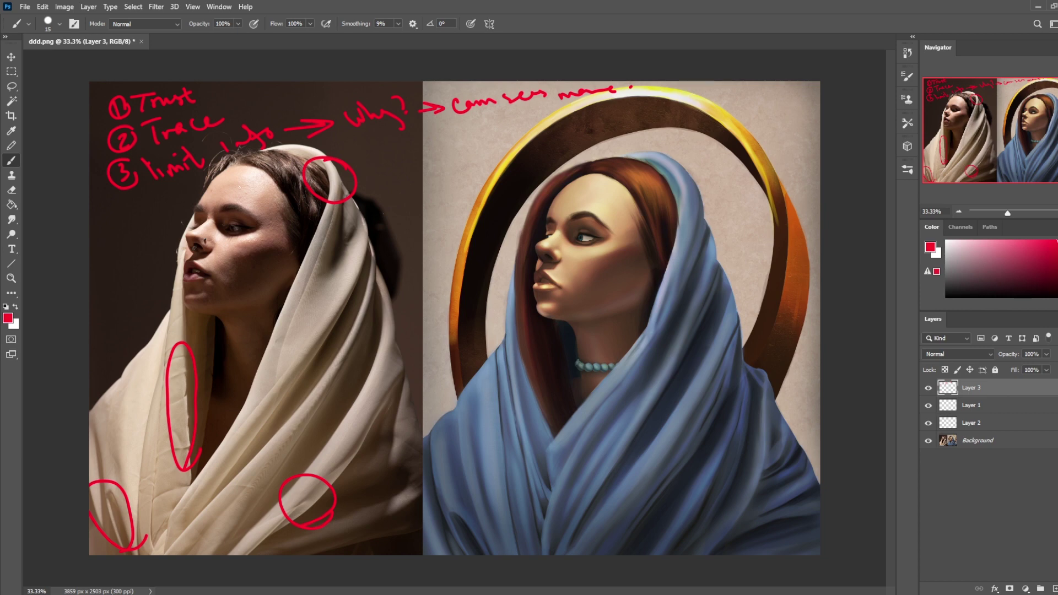
{"action": "mouse_move", "coordinate": [239, 187]}
{"action": "left_mouse_down"}
{"action": "mouse_move", "coordinate": [245, 302]}
{"action": "mouse_move", "coordinate": [175, 197]}
{"action": "left_mouse_up"}
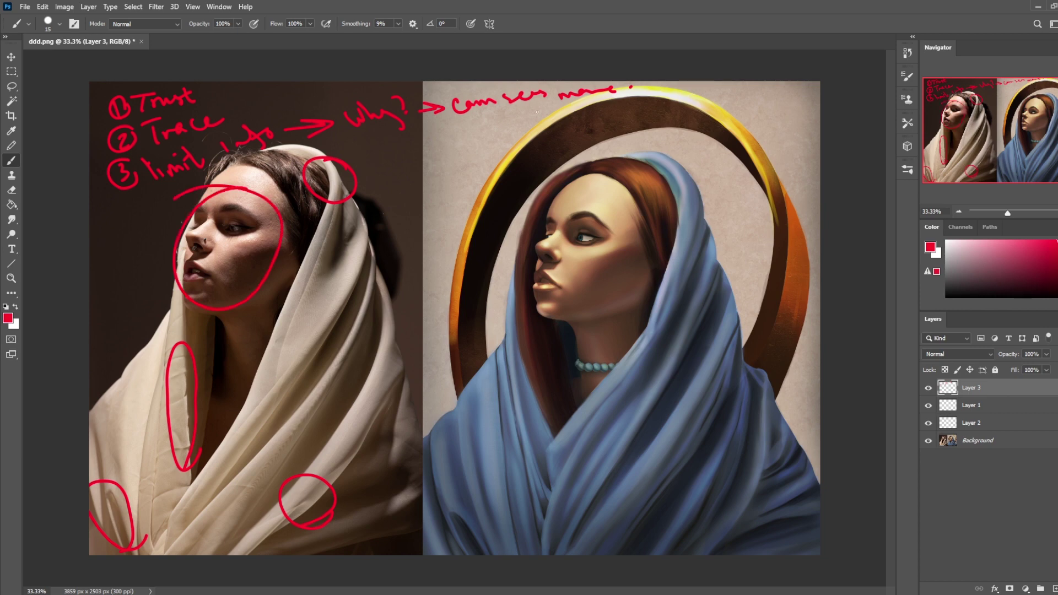
{"action": "key", "text": "ctrl+z"}
{"action": "key", "text": "ctrl+z"}
{"action": "key", "text": "ctrl+z"}
{"action": "key", "text": "ctrl+z"}
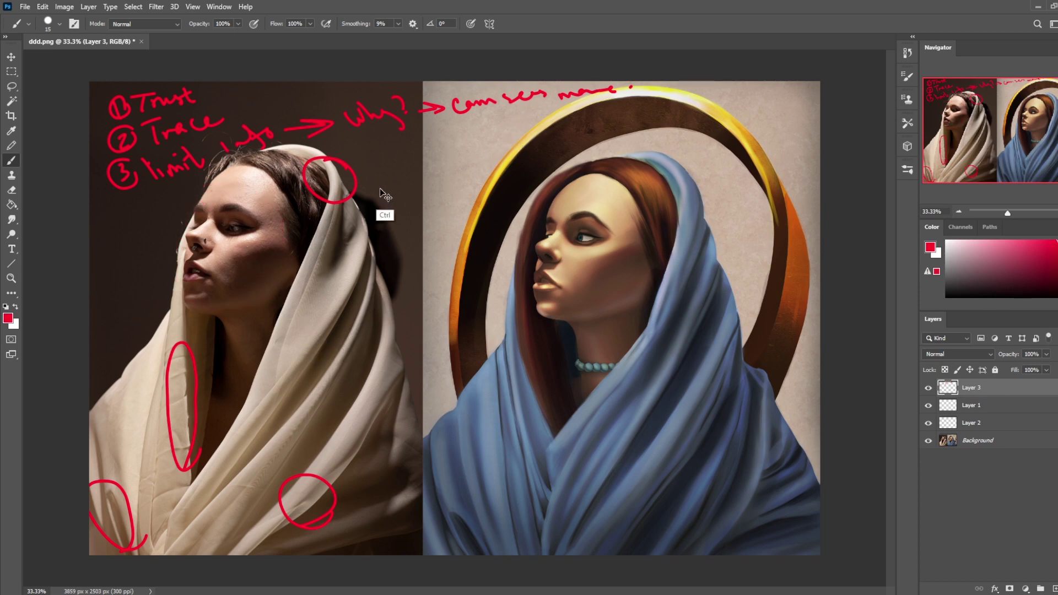
{"action": "key", "text": "ctrl+z"}
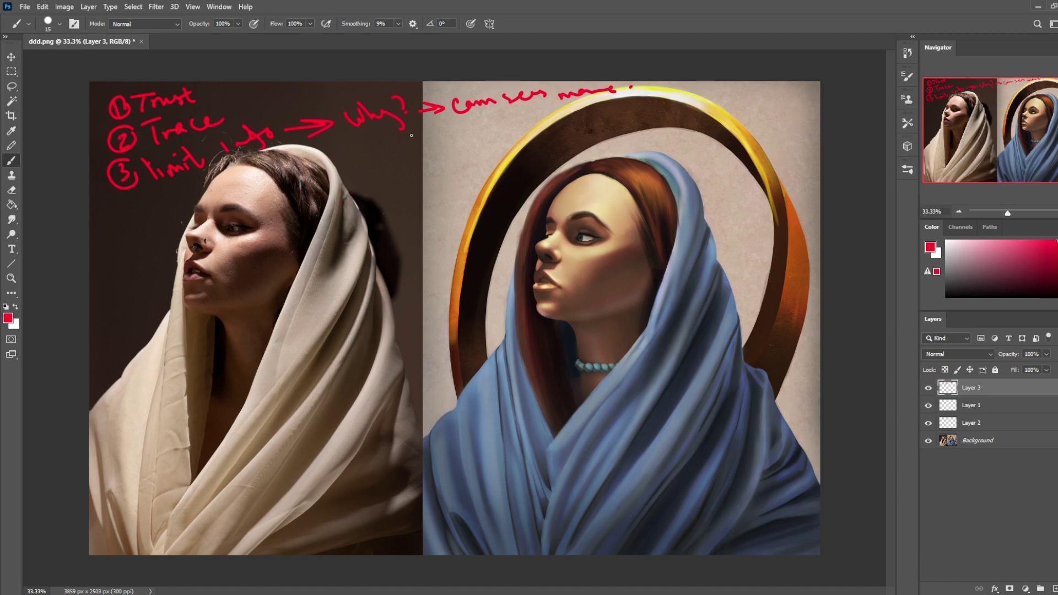
Step: Write 'focal p.' under Why? with a downward arrow, then extend the technique note
{"action": "mouse_move", "coordinate": [358, 150]}
{"action": "left_mouse_down"}
{"action": "mouse_move", "coordinate": [376, 131]}
{"action": "mouse_move", "coordinate": [400, 155]}
{"action": "left_mouse_up"}
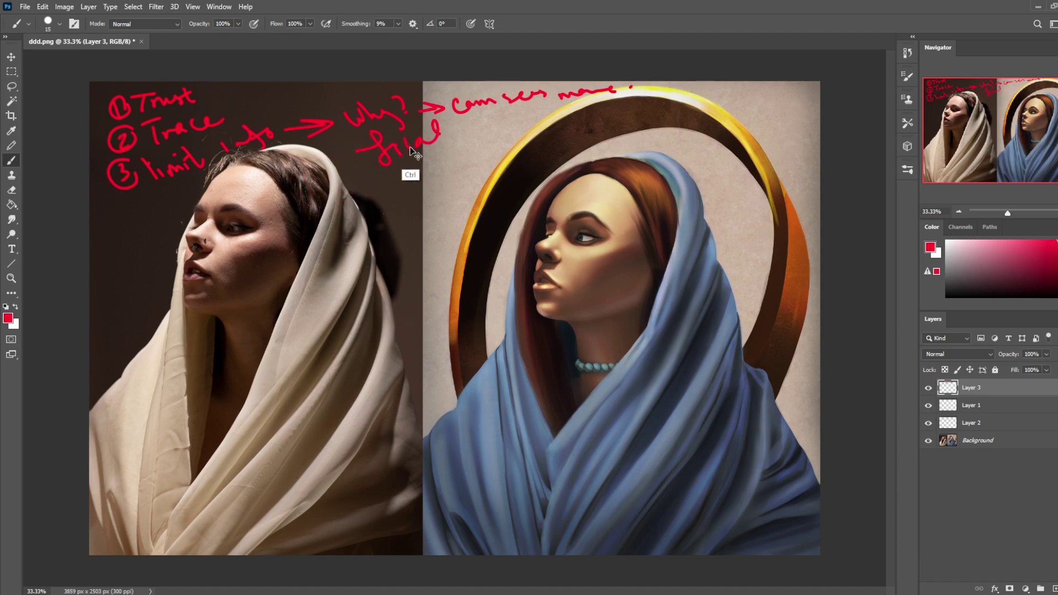
{"action": "key", "text": "ctrl+z"}
{"action": "mouse_move", "coordinate": [386, 135]}
{"action": "left_mouse_down"}
{"action": "mouse_move", "coordinate": [393, 148]}
{"action": "mouse_move", "coordinate": [436, 125]}
{"action": "mouse_move", "coordinate": [460, 139]}
{"action": "left_mouse_up"}
{"action": "mouse_move", "coordinate": [357, 140]}
{"action": "left_mouse_down"}
{"action": "mouse_move", "coordinate": [372, 154]}
{"action": "mouse_move", "coordinate": [353, 169]}
{"action": "mouse_move", "coordinate": [383, 196]}
{"action": "mouse_move", "coordinate": [472, 160]}
{"action": "left_mouse_up"}
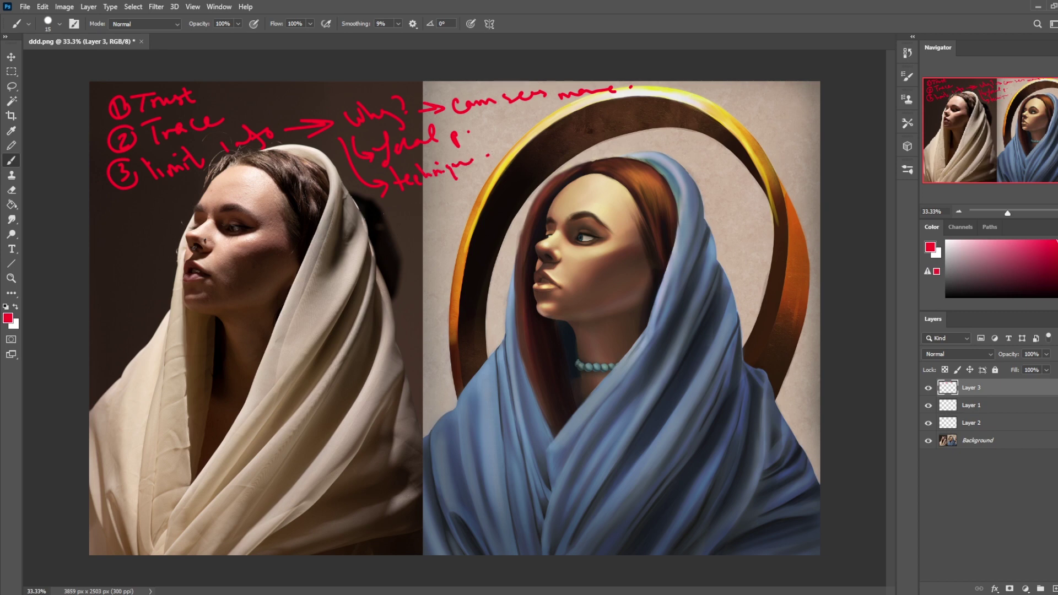
{"action": "mouse_move", "coordinate": [490, 136]}
{"action": "left_mouse_down"}
{"action": "mouse_move", "coordinate": [486, 167]}
{"action": "mouse_move", "coordinate": [525, 142]}
{"action": "mouse_move", "coordinate": [580, 146]}
{"action": "mouse_move", "coordinate": [639, 126]}
{"action": "left_mouse_up"}
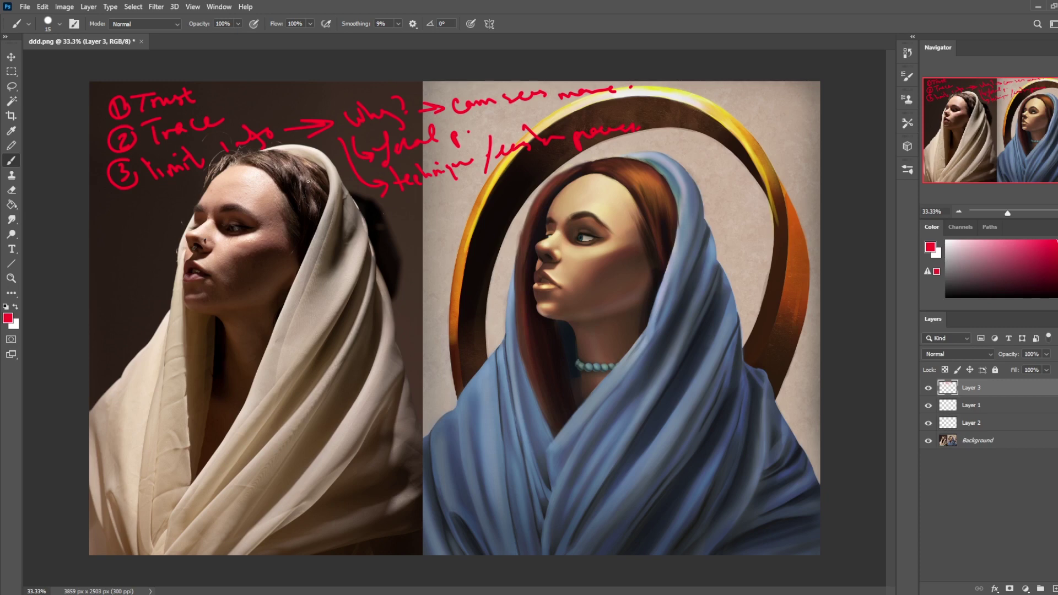
Step: Copy the left reference photo from Background onto new Layers 4–6, hiding Layer 5 and selecting Layer 4
{"action": "left_click", "coordinate": [1002, 444]}
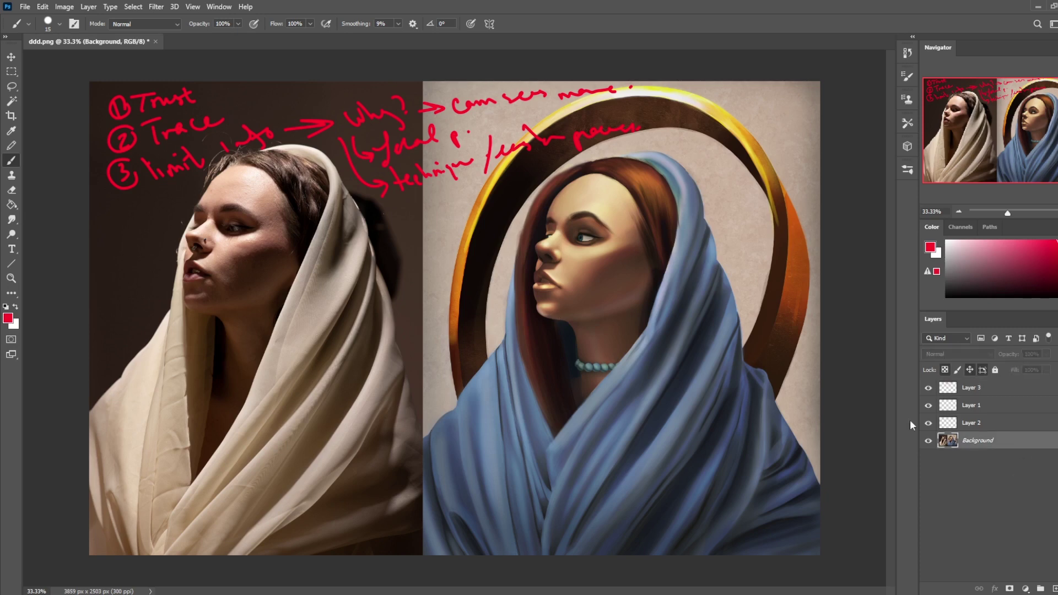
{"action": "key", "text": "m"}
{"action": "left_click_drag", "start_coordinate": [83, 73], "coordinate": [423, 592]}
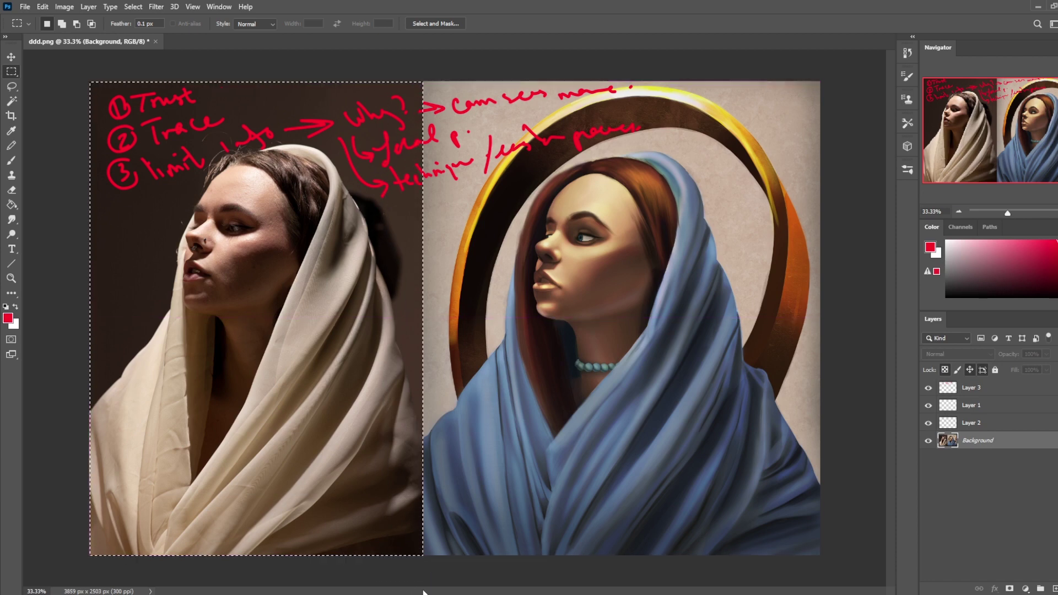
{"action": "key", "text": "ctrl+c"}
{"action": "key", "text": "ctrl+v"}
{"action": "key", "text": "ctrl+v"}
{"action": "left_click", "coordinate": [929, 440]}
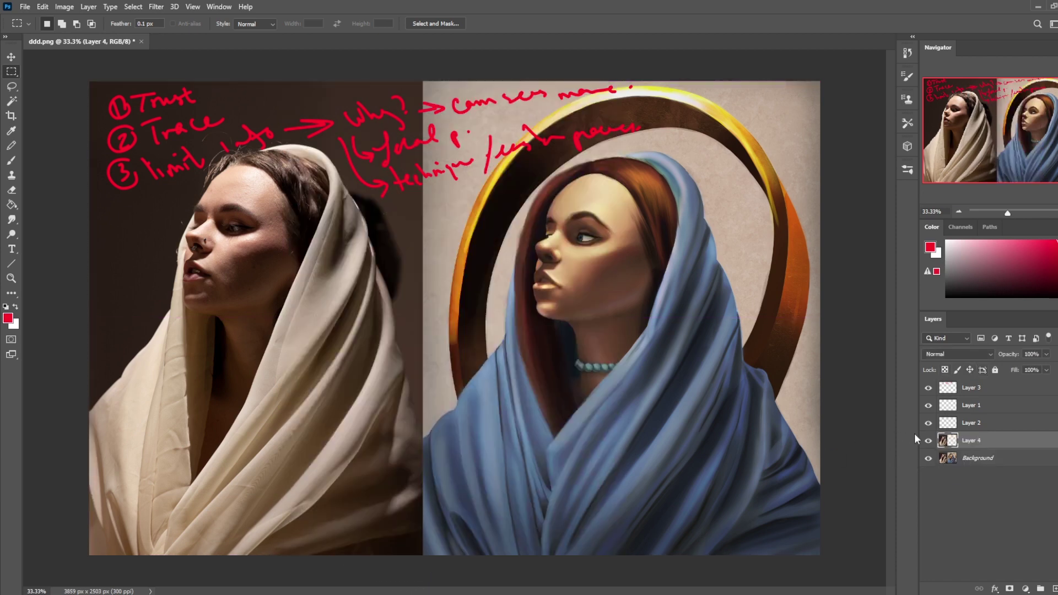
{"action": "left_click", "coordinate": [929, 458]}
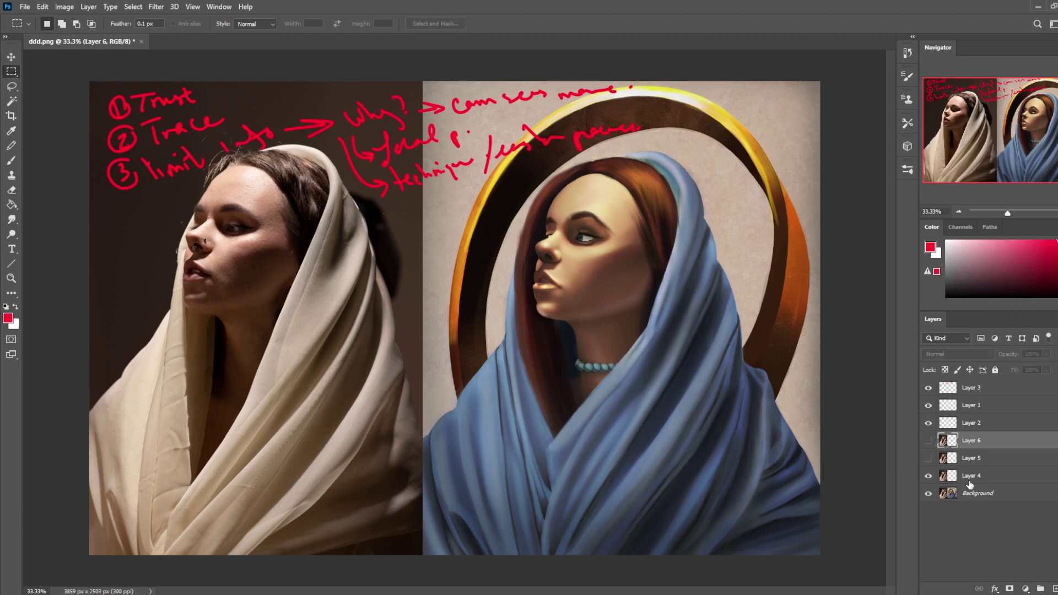
{"action": "left_click", "coordinate": [971, 479]}
{"action": "left_click", "coordinate": [193, 7]}
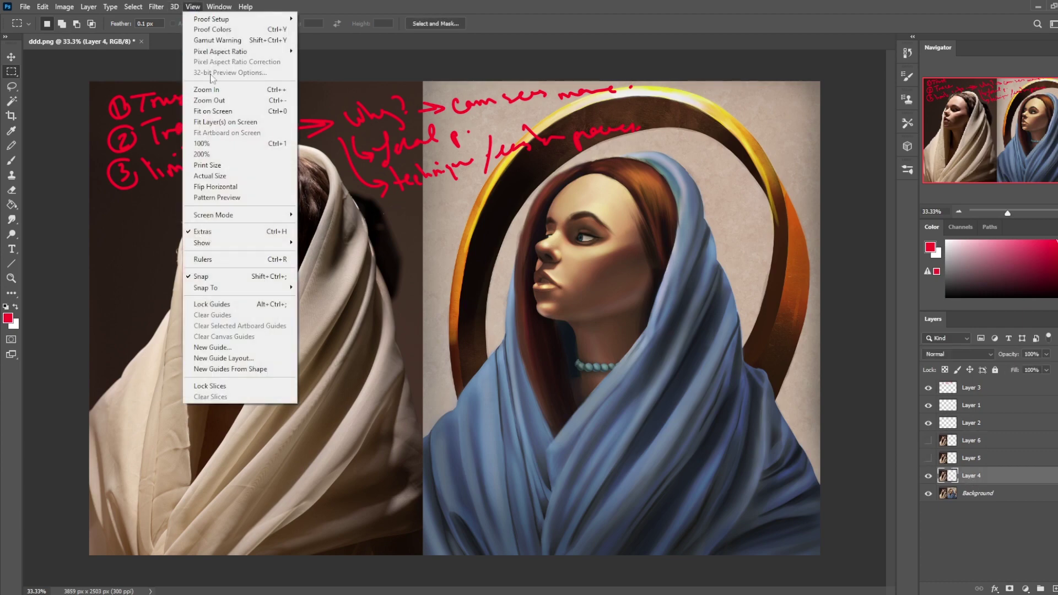
Step: Apply a Gaussian Blur of about 9.8 px to the Layer 4 photo copy
{"action": "left_click", "coordinate": [190, 8]}
{"action": "left_click", "coordinate": [185, 9]}
{"action": "left_click", "coordinate": [156, 7]}
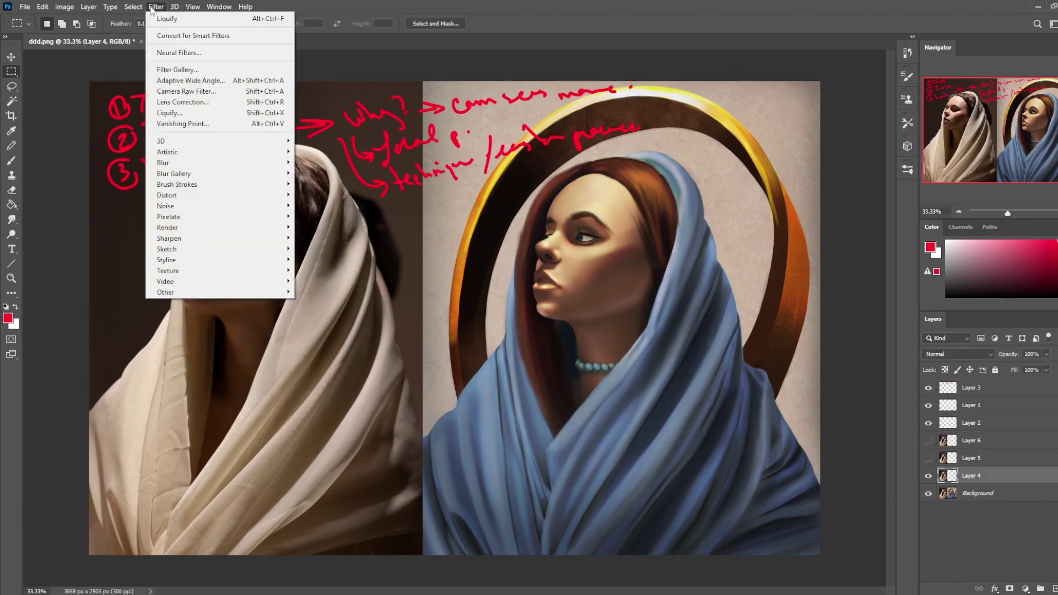
{"action": "mouse_move", "coordinate": [198, 165]}
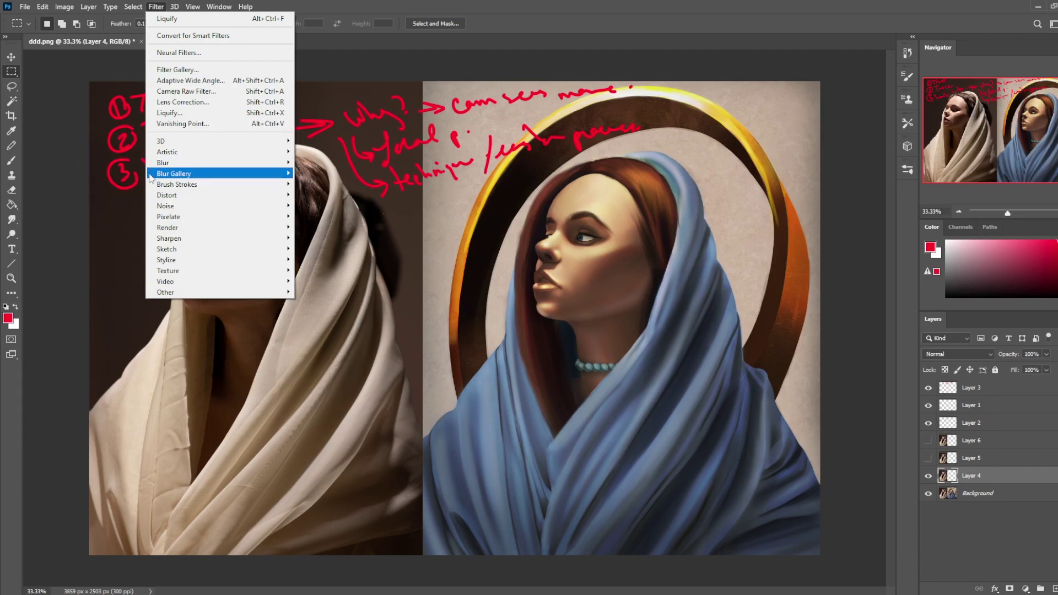
{"action": "left_click", "coordinate": [116, 205]}
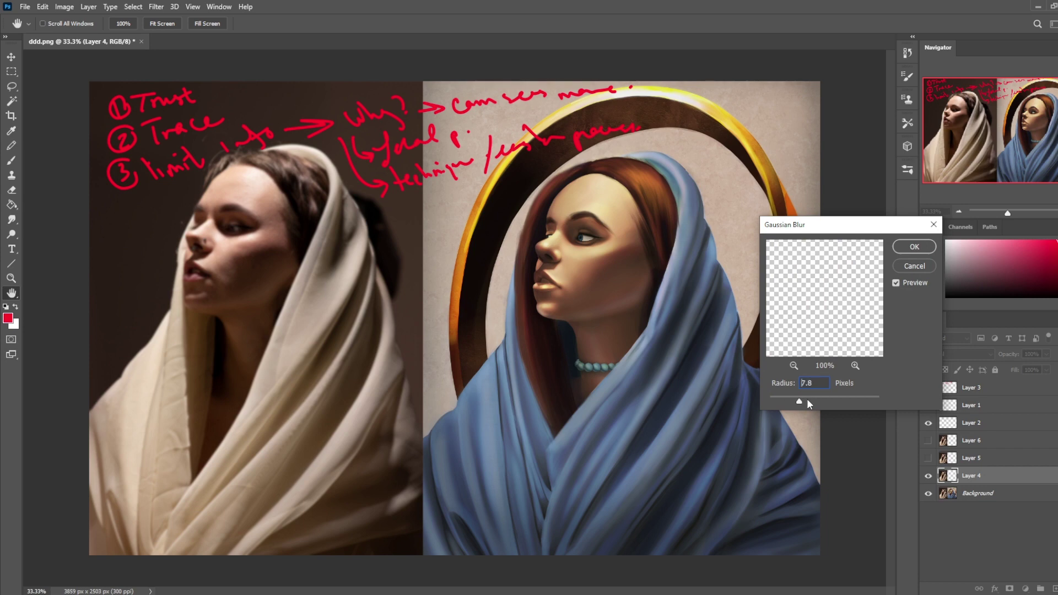
{"action": "left_click_drag", "start_coordinate": [808, 400], "coordinate": [816, 401]}
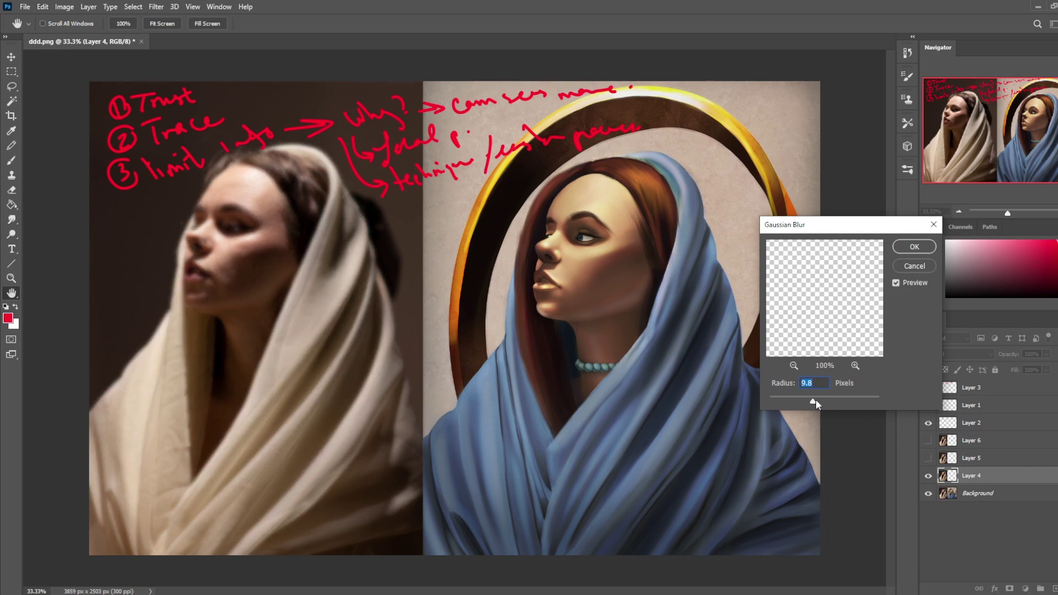
{"action": "left_click", "coordinate": [920, 247]}
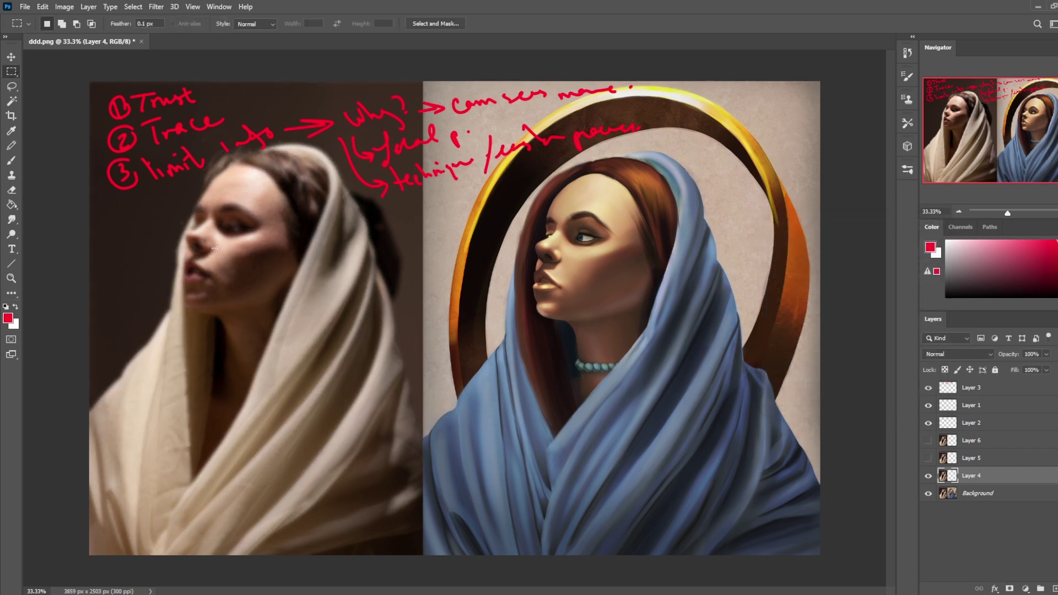
Step: Add a new Layer 7 and set up a small hard brush with a light skin tone sampled from the face
{"action": "left_click", "coordinate": [1040, 587]}
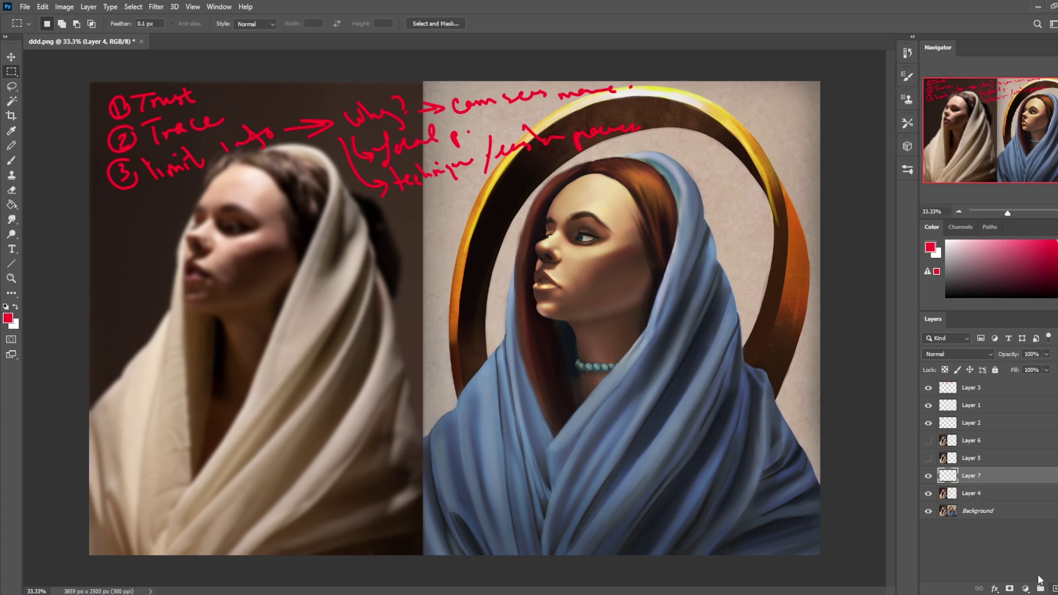
{"action": "key", "text": "b"}
{"action": "right_click", "coordinate": [302, 276]}
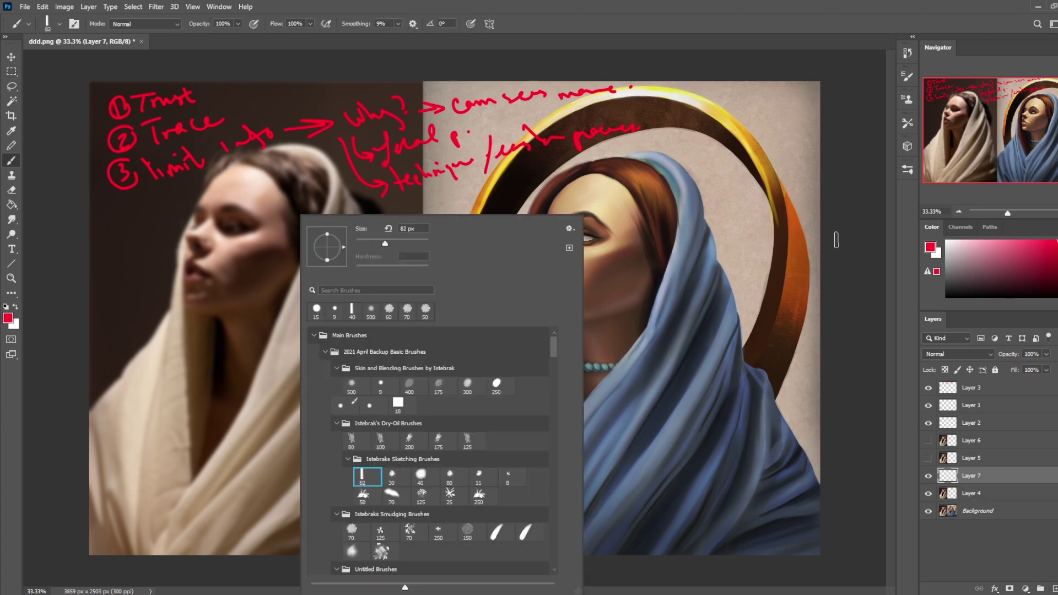
{"action": "key", "text": "Escape"}
{"action": "left_click", "coordinate": [217, 267], "text": "alt"}
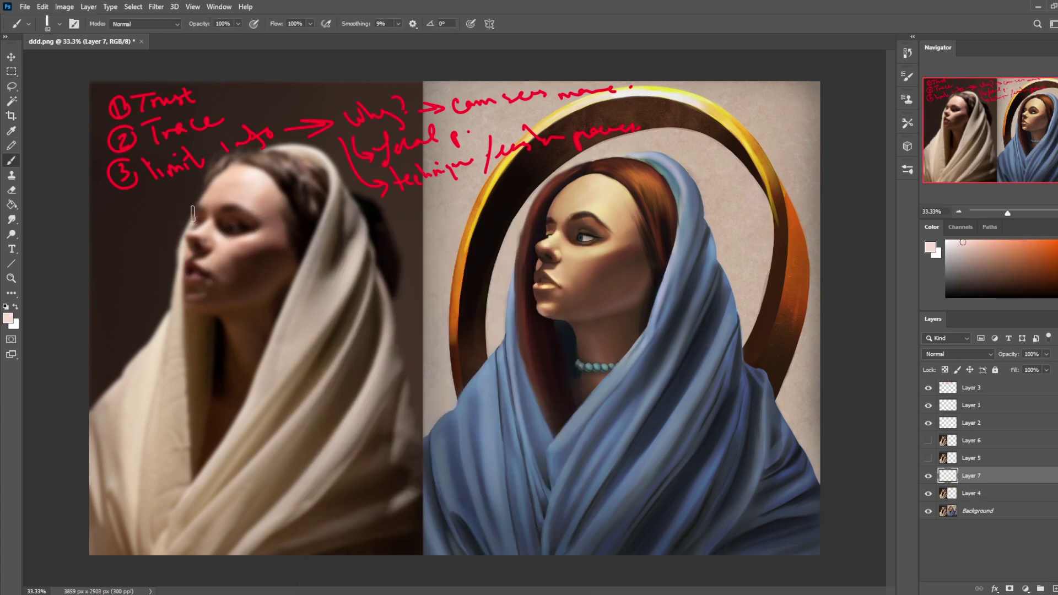
{"action": "key", "text": "bracketleft"}
{"action": "key", "text": "r"}
{"action": "left_click_drag", "start_coordinate": [393, 236], "coordinate": [347, 253]}
{"action": "left_click_drag", "start_coordinate": [197, 289], "coordinate": [198, 288]}
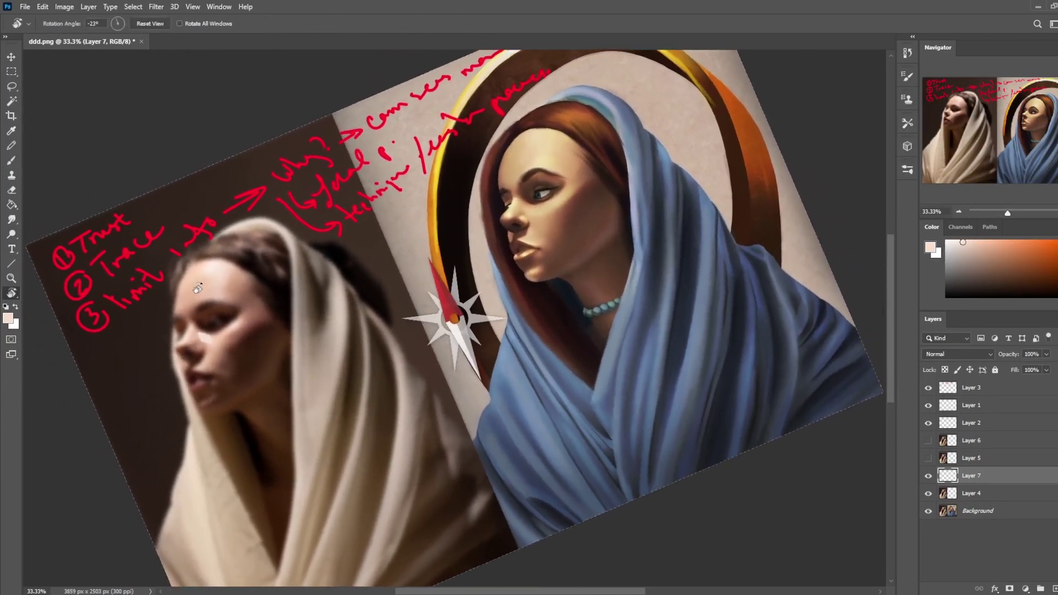
{"action": "key", "text": "b"}
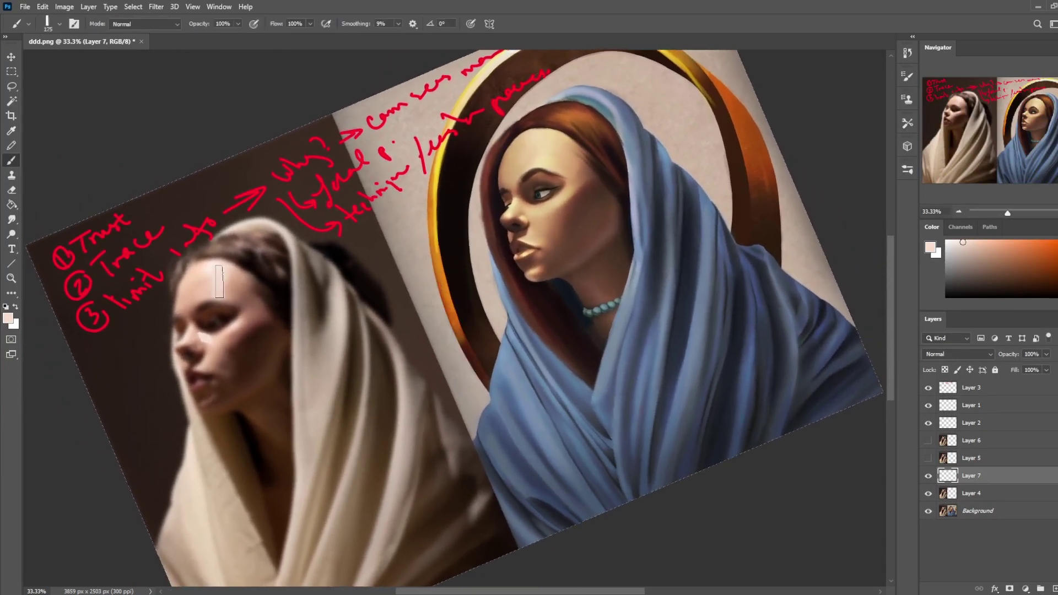
Step: Paint light skin-tone patches on the forehead and cheek, then widen them with a darker sampled tone
{"action": "left_click", "coordinate": [219, 281]}
{"action": "key", "text": "bracketleft"}
{"action": "key", "text": "bracketleft"}
{"action": "key", "text": "bracketleft"}
{"action": "key", "text": "bracketleft"}
{"action": "key", "text": "bracketleft"}
{"action": "key", "text": "bracketleft"}
{"action": "key", "text": "bracketleft"}
{"action": "key", "text": "bracketleft"}
{"action": "key", "text": "bracketleft"}
{"action": "left_click_drag", "start_coordinate": [242, 317], "coordinate": [221, 339]}
{"action": "key", "text": "r"}
{"action": "left_click_drag", "start_coordinate": [137, 319], "coordinate": [218, 444]}
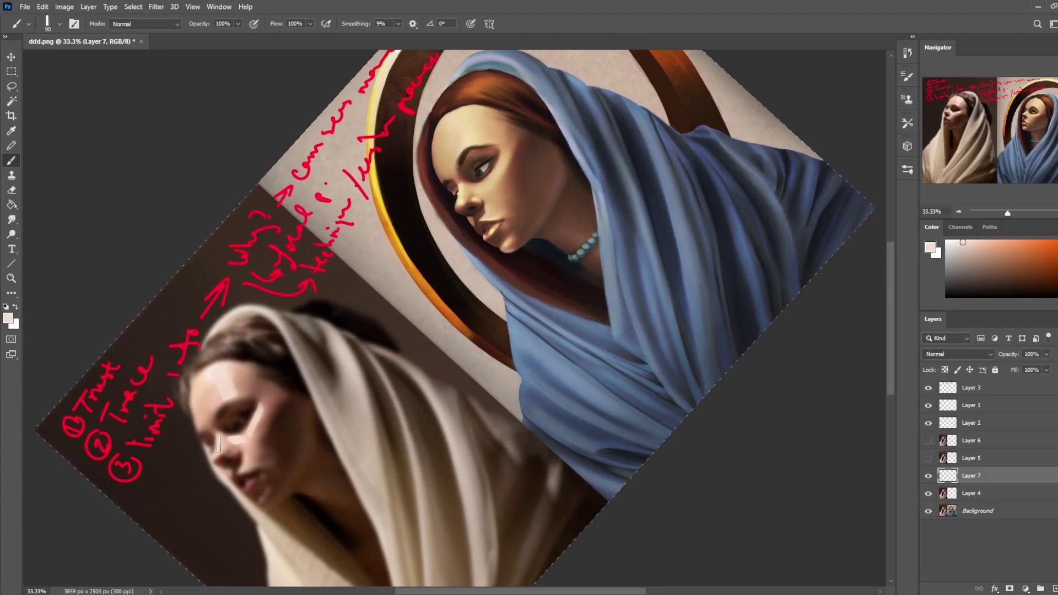
{"action": "key", "text": "Escape"}
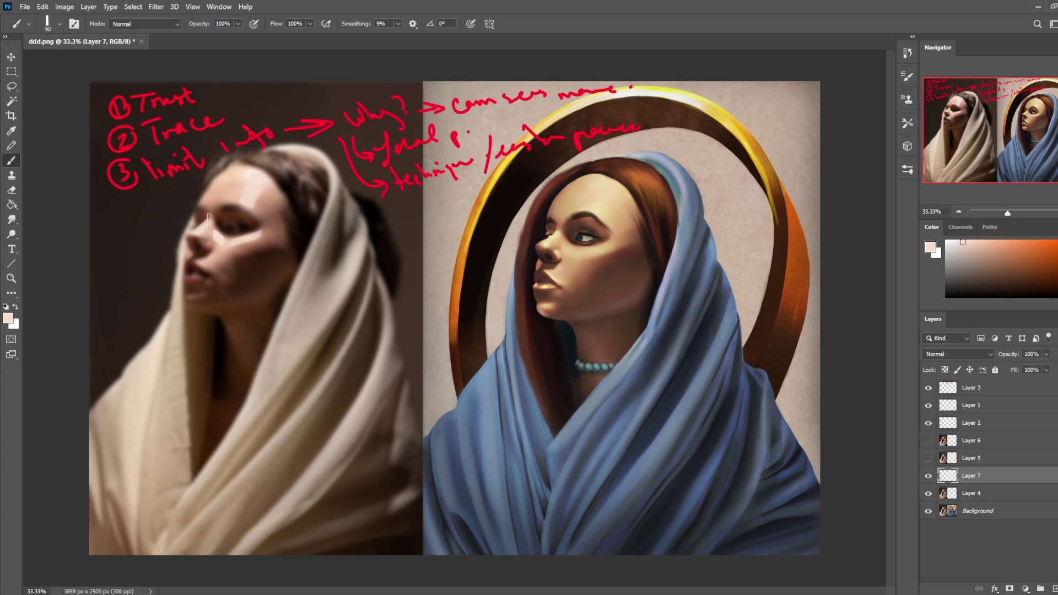
{"action": "left_click", "coordinate": [251, 198], "text": "alt"}
{"action": "left_click", "coordinate": [273, 235], "text": "alt"}
{"action": "key", "text": "r"}
{"action": "mouse_move", "coordinate": [182, 207]}
{"action": "left_mouse_down"}
{"action": "mouse_move", "coordinate": [239, 364]}
{"action": "mouse_move", "coordinate": [222, 285]}
{"action": "left_mouse_up"}
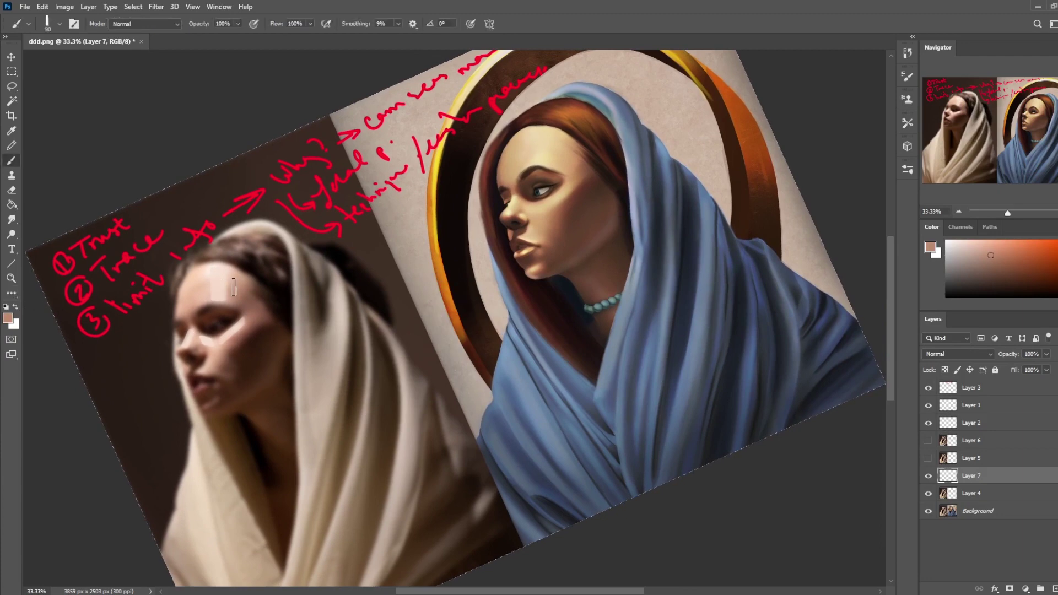
{"action": "key", "text": "bracketright"}
{"action": "key", "text": "bracketright"}
{"action": "key", "text": "bracketright"}
{"action": "key", "text": "bracketright"}
{"action": "left_click_drag", "start_coordinate": [228, 277], "coordinate": [241, 290]}
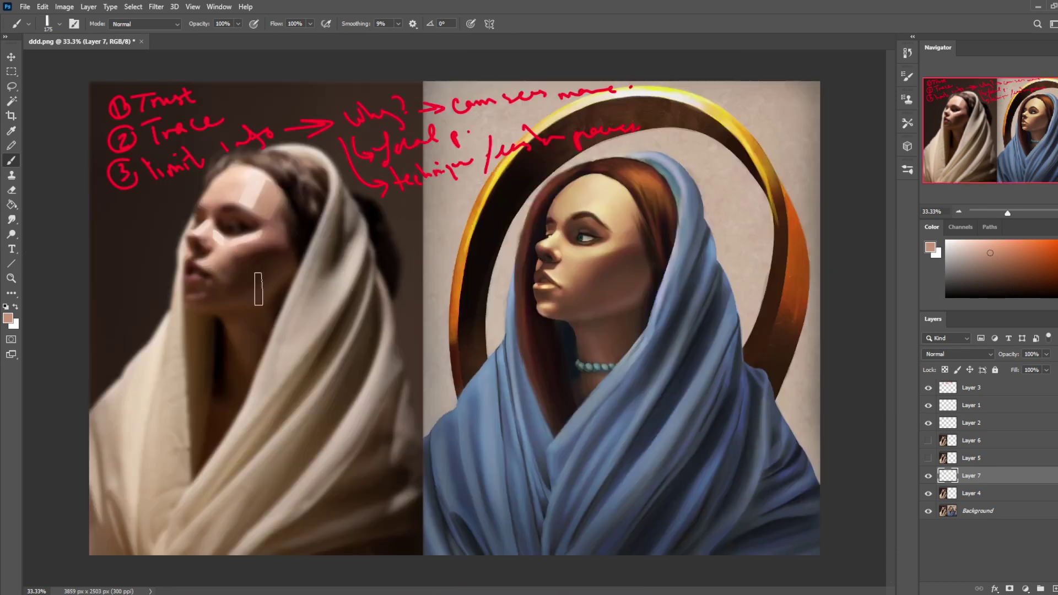
Step: Shade the cheek and hair edge with dark brown sampled from the photo
{"action": "left_click", "coordinate": [256, 266], "text": "alt"}
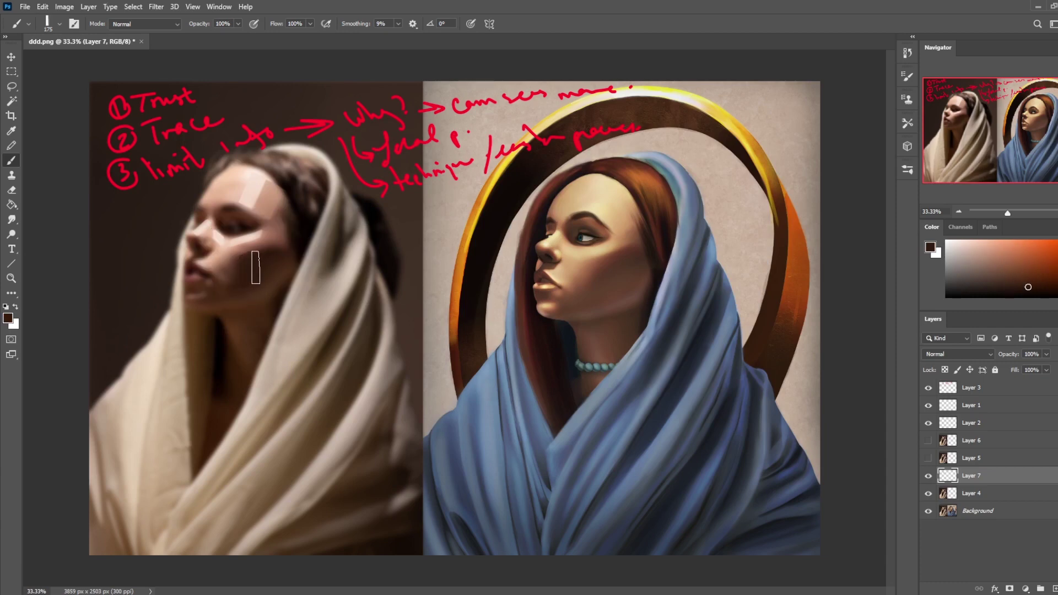
{"action": "left_click_drag", "start_coordinate": [256, 268], "coordinate": [272, 264]}
{"action": "left_click_drag", "start_coordinate": [380, 271], "coordinate": [400, 272]}
Step: Toggle blurred Layer 4 and blocking Layer 7 repeatedly, then show and select sharp Layer 5
{"action": "left_click", "coordinate": [929, 494]}
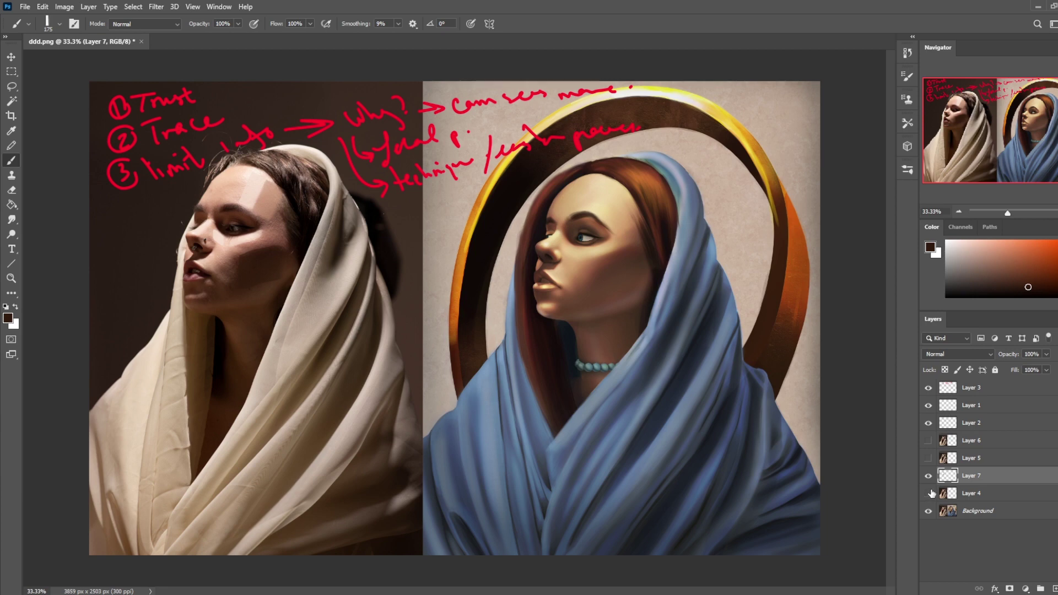
{"action": "left_click", "coordinate": [929, 494]}
{"action": "left_click_drag", "start_coordinate": [931, 489], "coordinate": [932, 485]}
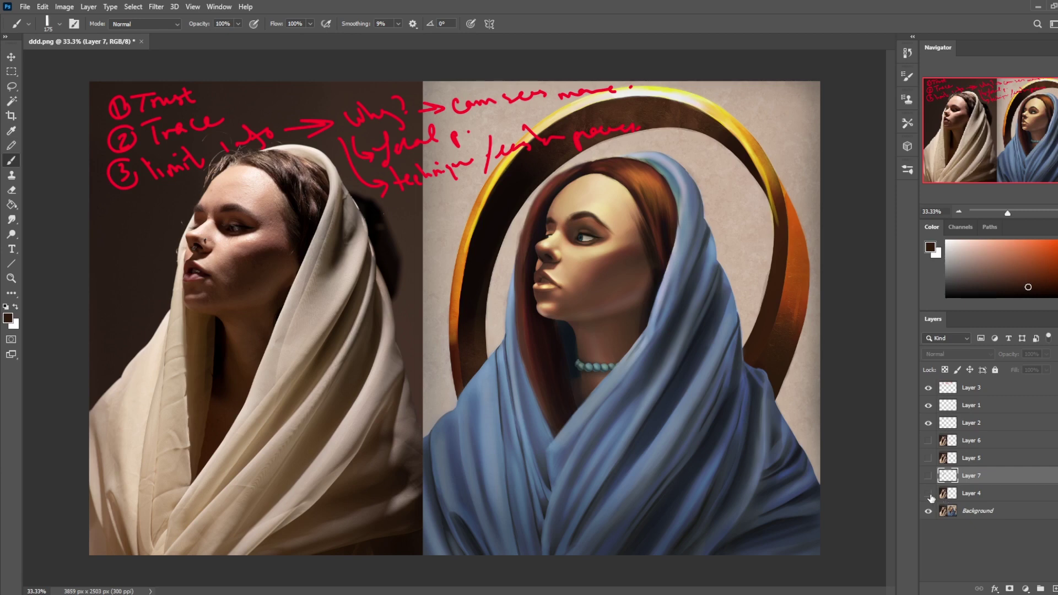
{"action": "left_click", "coordinate": [929, 496]}
{"action": "left_click", "coordinate": [929, 496]}
{"action": "left_click", "coordinate": [929, 495]}
{"action": "left_click", "coordinate": [929, 496]}
{"action": "left_click", "coordinate": [929, 496]}
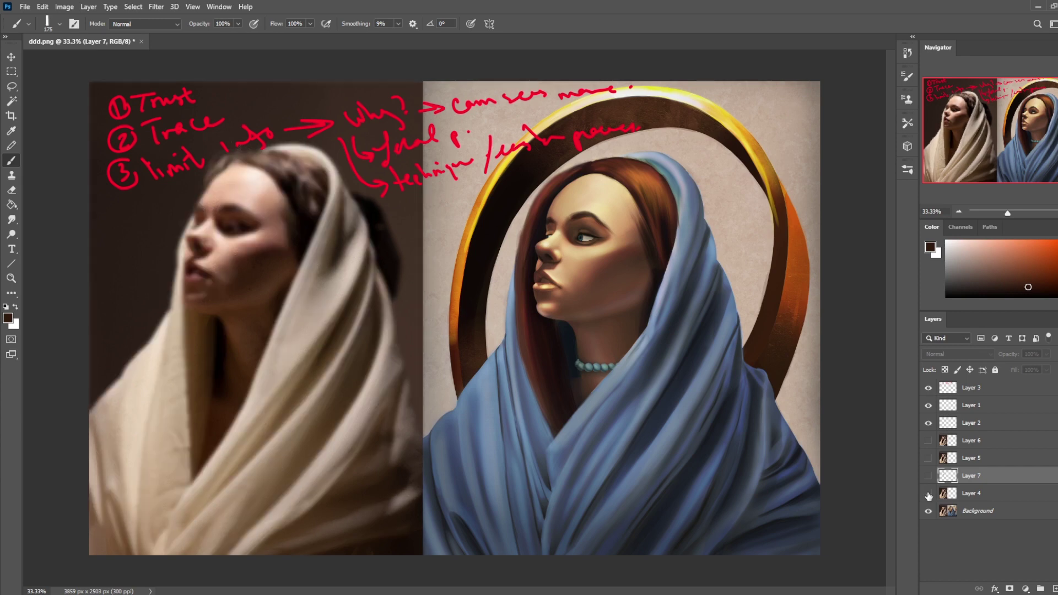
{"action": "left_click", "coordinate": [929, 495]}
{"action": "left_click", "coordinate": [929, 496]}
{"action": "left_click", "coordinate": [929, 496]}
{"action": "left_click", "coordinate": [929, 475]}
{"action": "left_click", "coordinate": [929, 493]}
{"action": "left_click", "coordinate": [929, 458]}
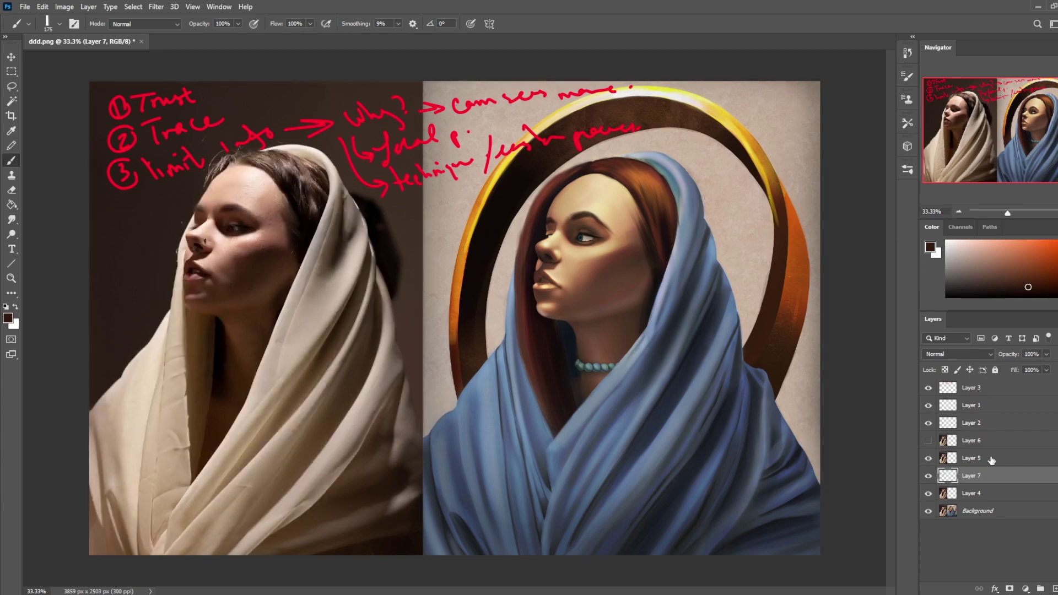
{"action": "left_click", "coordinate": [976, 462]}
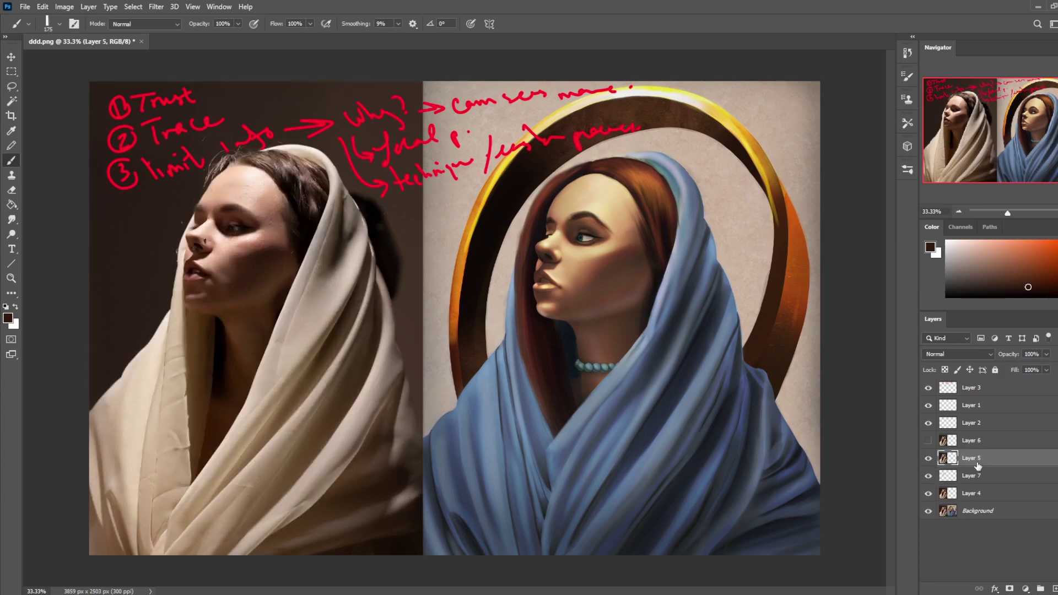
Step: Apply a Mosaic filter with cell size 17 to the Layer 5 photo copy
{"action": "left_click", "coordinate": [192, 6]}
{"action": "mouse_move", "coordinate": [211, 6]}
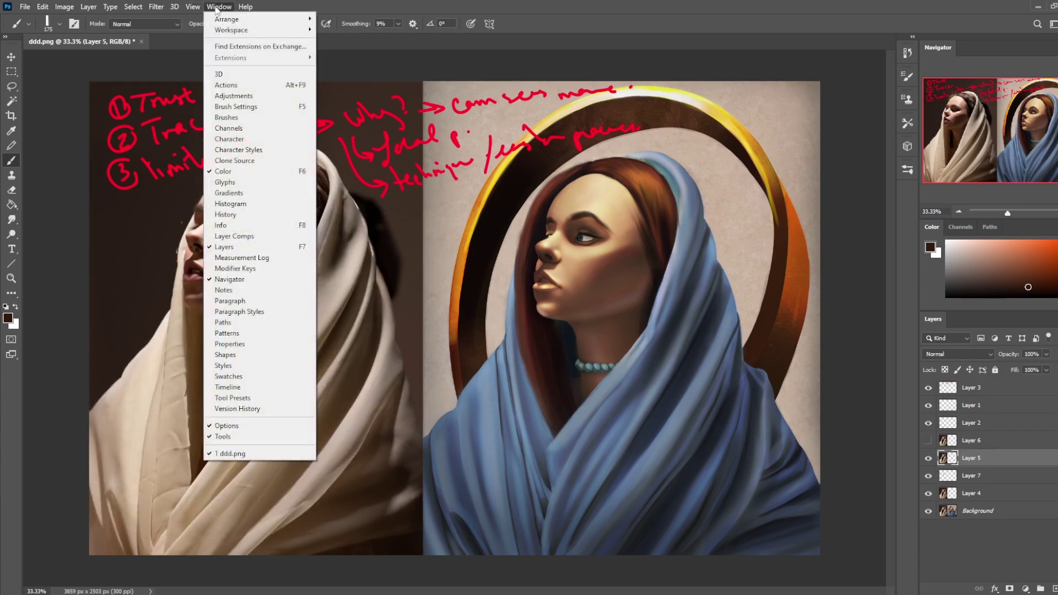
{"action": "left_click", "coordinate": [156, 6]}
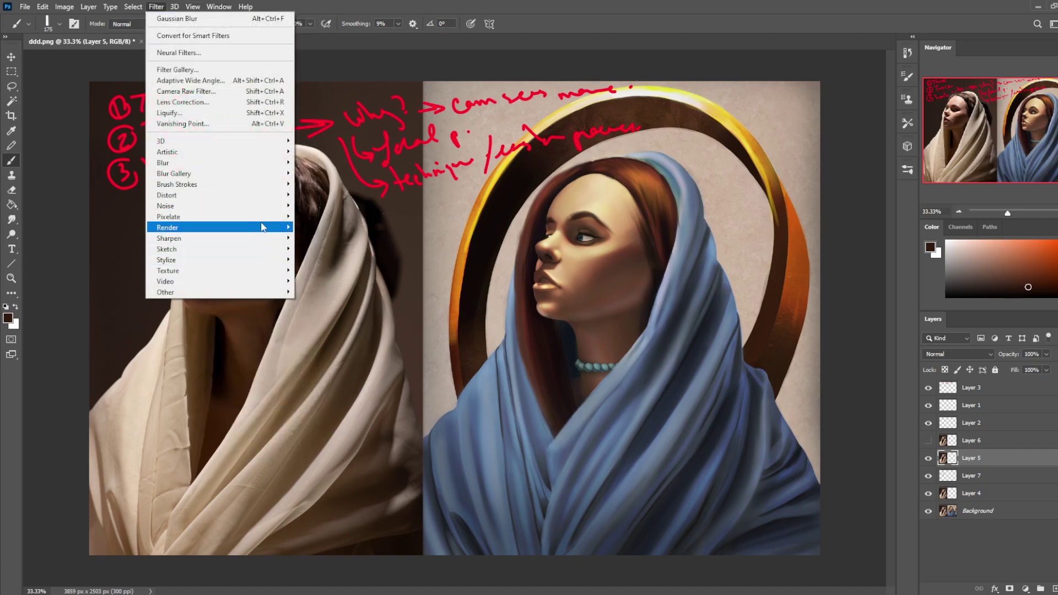
{"action": "mouse_move", "coordinate": [269, 219]}
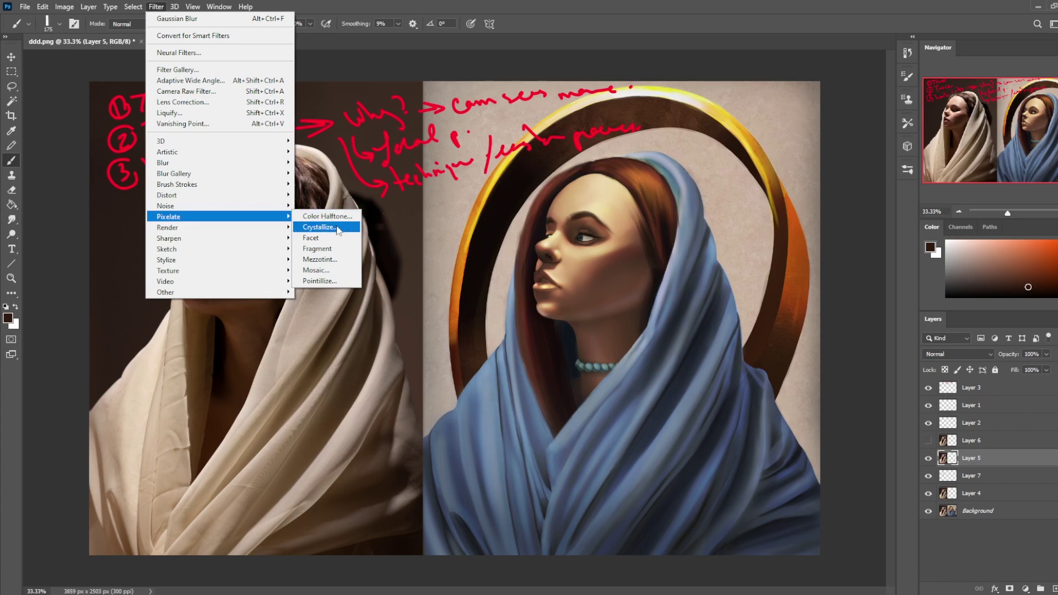
{"action": "left_click", "coordinate": [325, 270]}
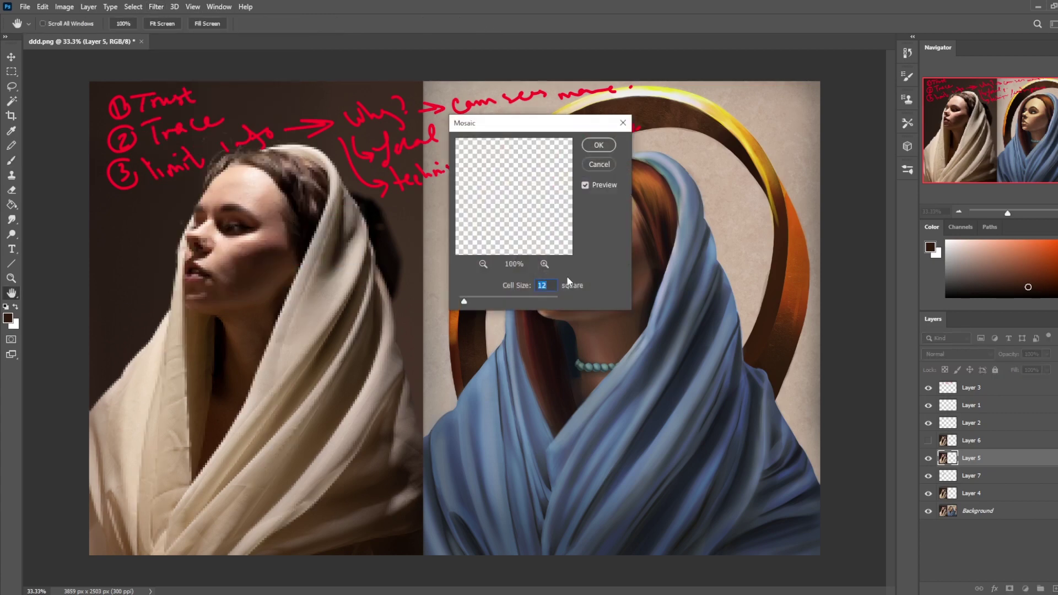
{"action": "left_click_drag", "start_coordinate": [472, 296], "coordinate": [468, 297]}
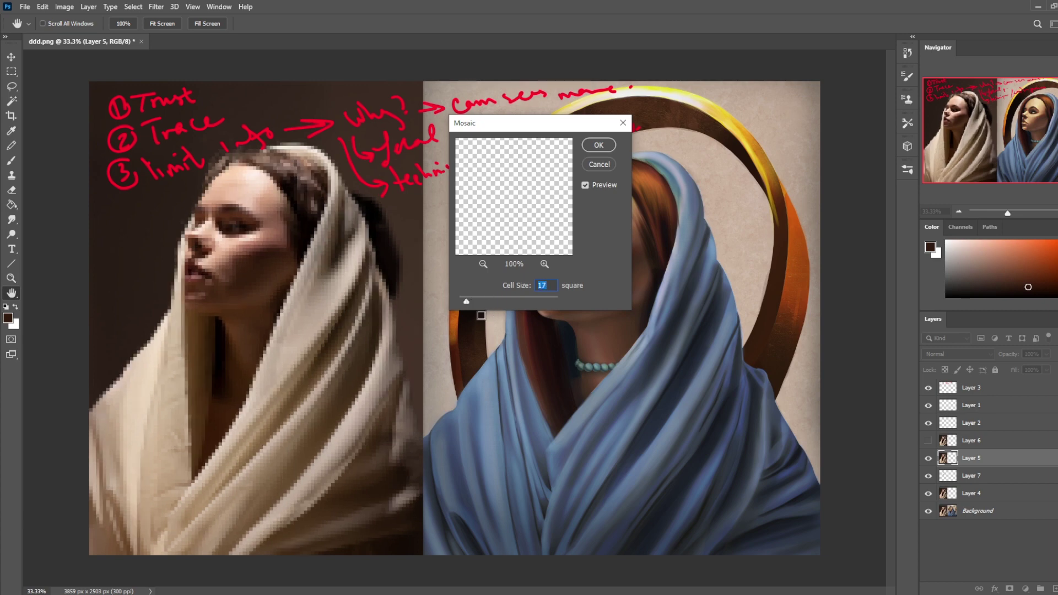
{"action": "left_click", "coordinate": [599, 145]}
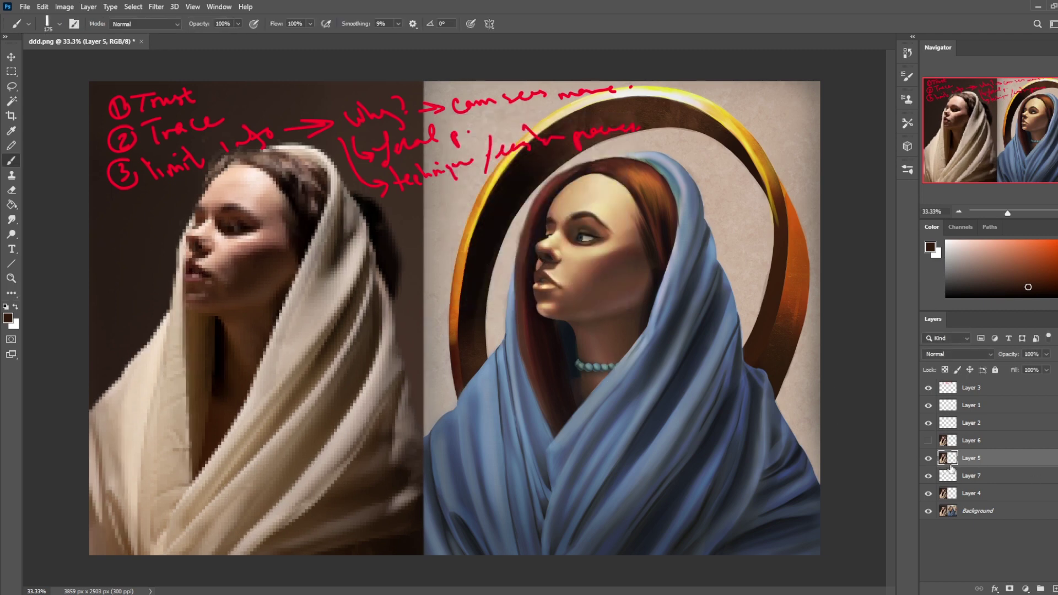
Step: Toggle Layer 5's visibility repeatedly to compare the mosaic version against the blurred one
{"action": "left_click", "coordinate": [929, 476]}
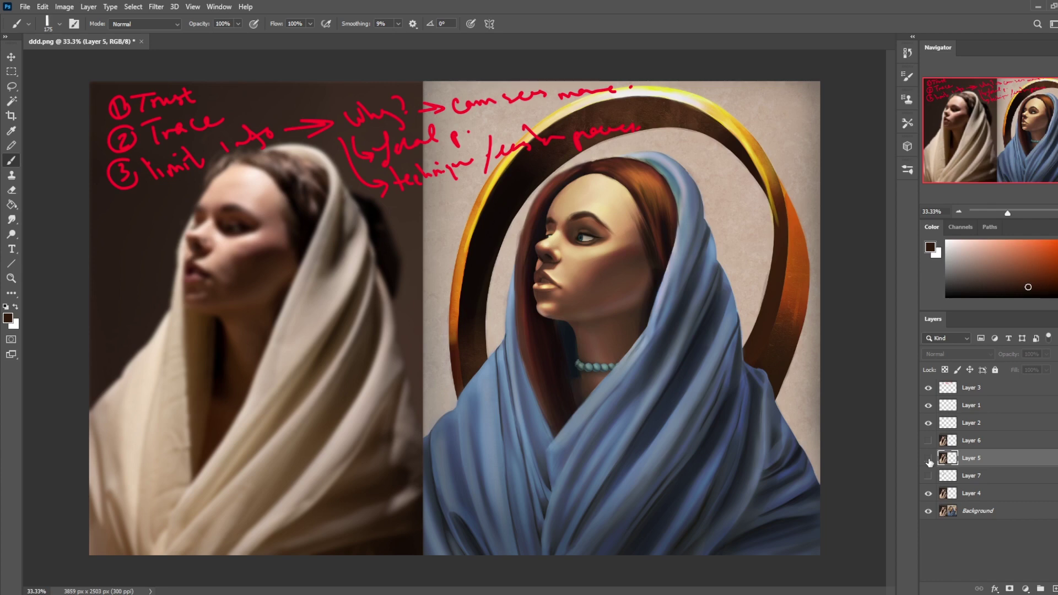
{"action": "left_click", "coordinate": [930, 460]}
{"action": "left_click", "coordinate": [929, 460]}
{"action": "left_click", "coordinate": [930, 459]}
{"action": "left_click", "coordinate": [930, 459]}
{"action": "left_click", "coordinate": [930, 460]}
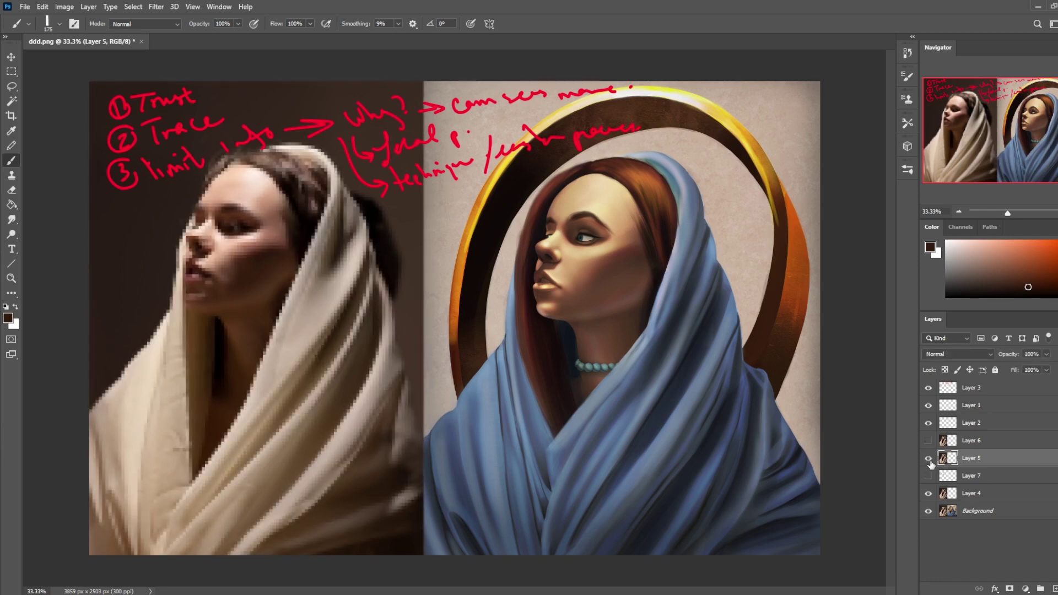
{"action": "left_click", "coordinate": [929, 460]}
{"action": "left_click", "coordinate": [929, 460]}
{"action": "left_click", "coordinate": [930, 459]}
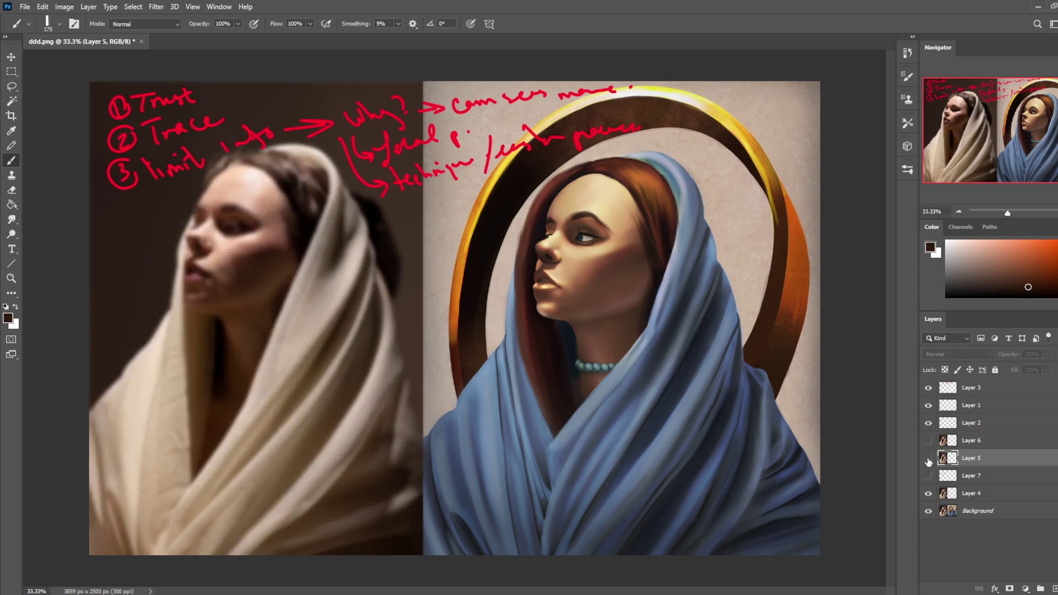
{"action": "left_click", "coordinate": [930, 460]}
{"action": "left_click", "coordinate": [930, 460]}
{"action": "left_click", "coordinate": [930, 460]}
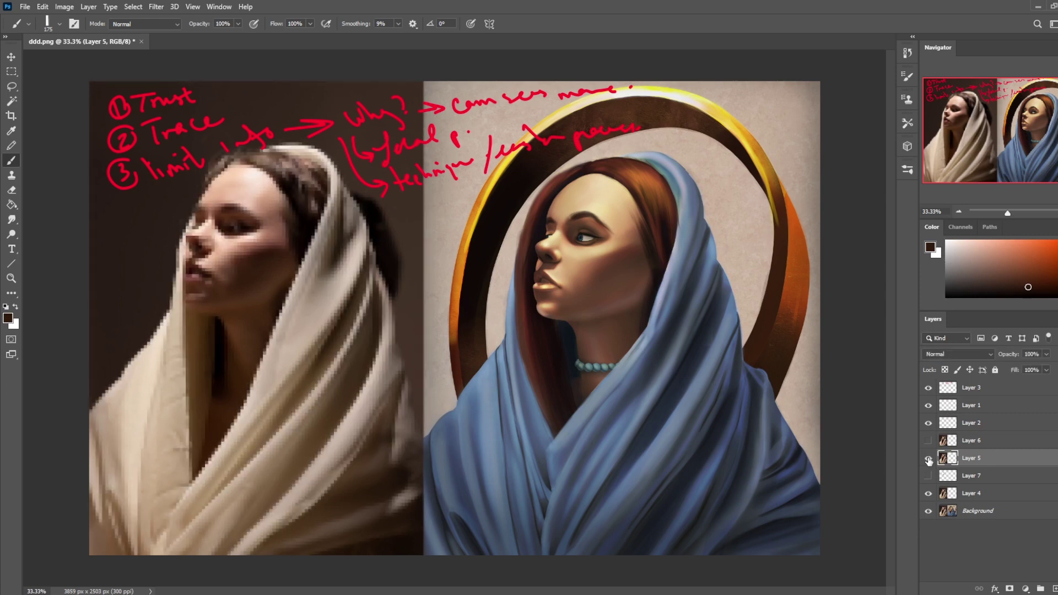
{"action": "left_click", "coordinate": [929, 460]}
{"action": "left_click", "coordinate": [930, 459]}
{"action": "left_click", "coordinate": [929, 459]}
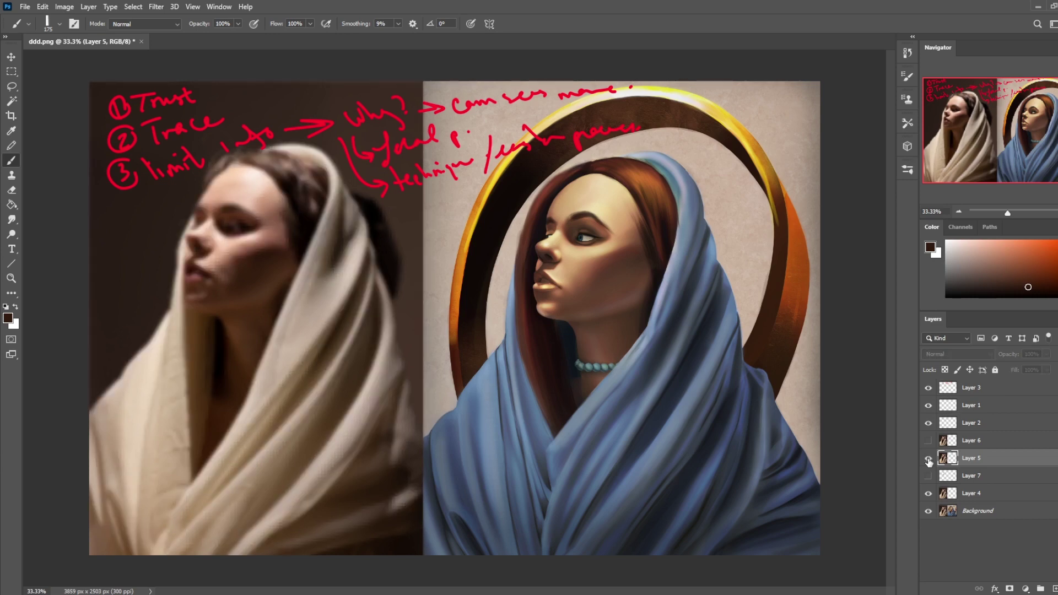
{"action": "left_click", "coordinate": [929, 460]}
Step: Show the sharp Layer 6 photo copy on top and make it the active layer
{"action": "left_click", "coordinate": [929, 441]}
{"action": "left_click", "coordinate": [960, 438]}
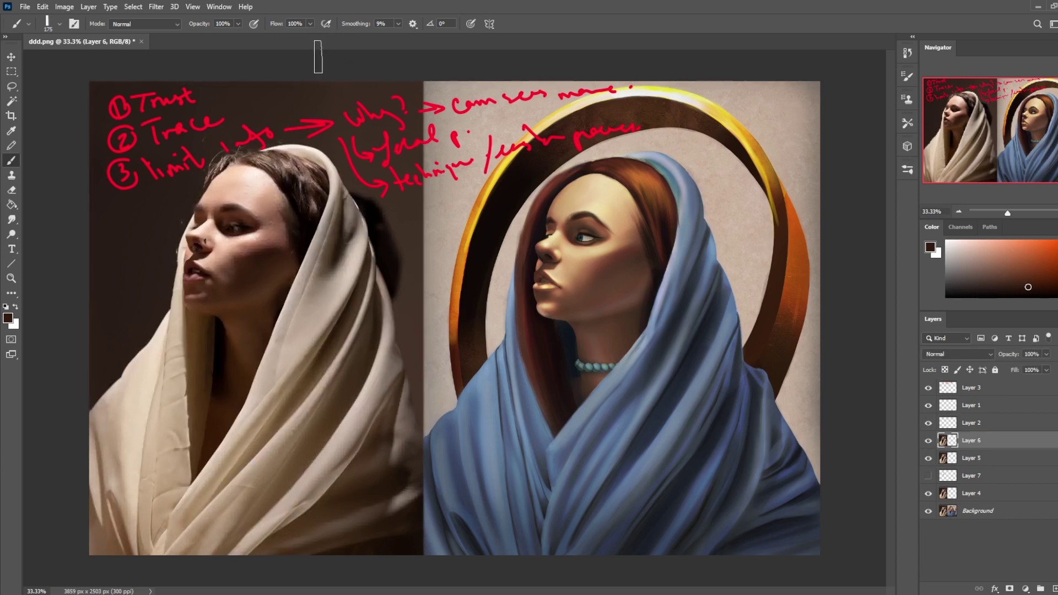
{"action": "left_click", "coordinate": [210, 7]}
Step: Apply Filter > Artistic > Palette Knife to Layer 6 with Stroke Size 18, Detail 2, Softness 0
{"action": "mouse_move", "coordinate": [194, 7]}
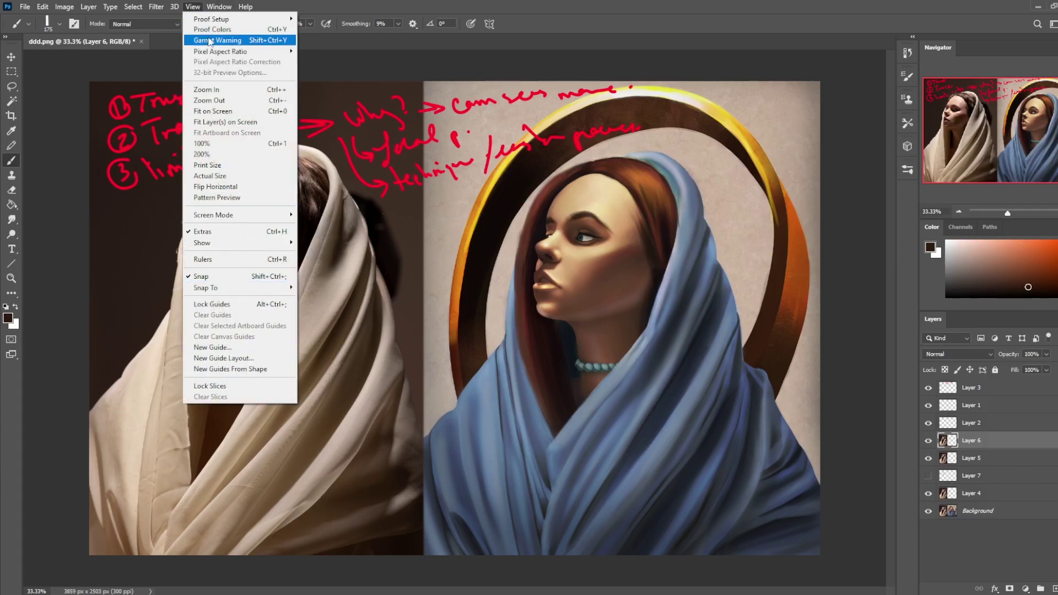
{"action": "mouse_move", "coordinate": [156, 6]}
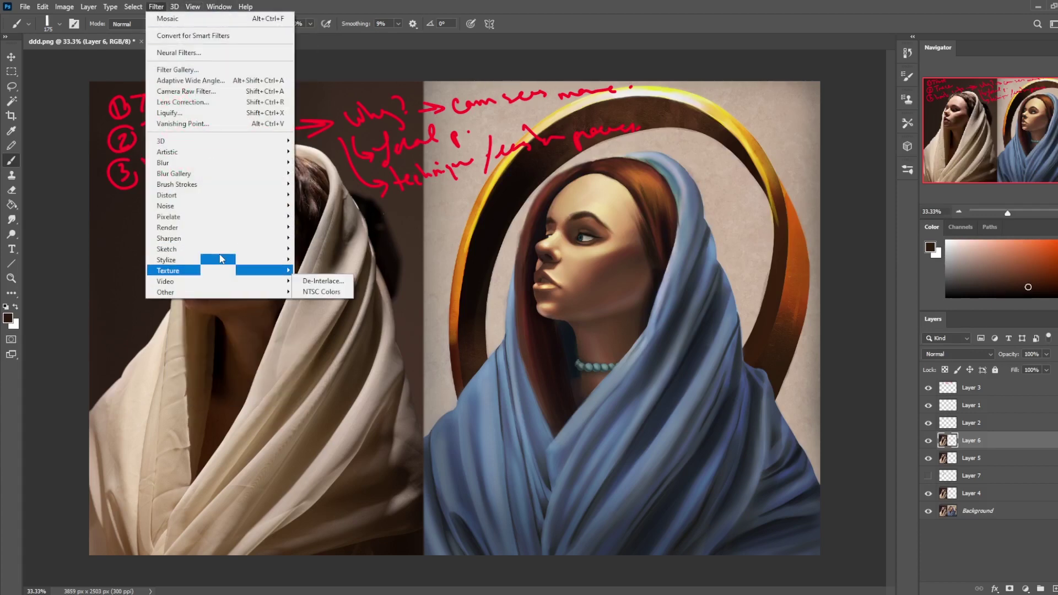
{"action": "mouse_move", "coordinate": [243, 154]}
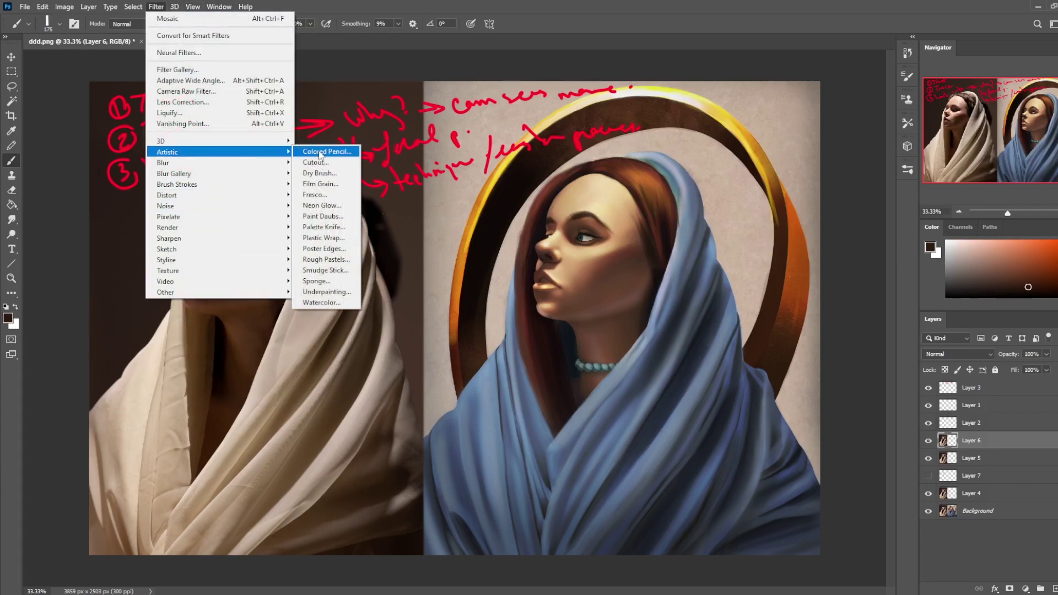
{"action": "left_click", "coordinate": [330, 228]}
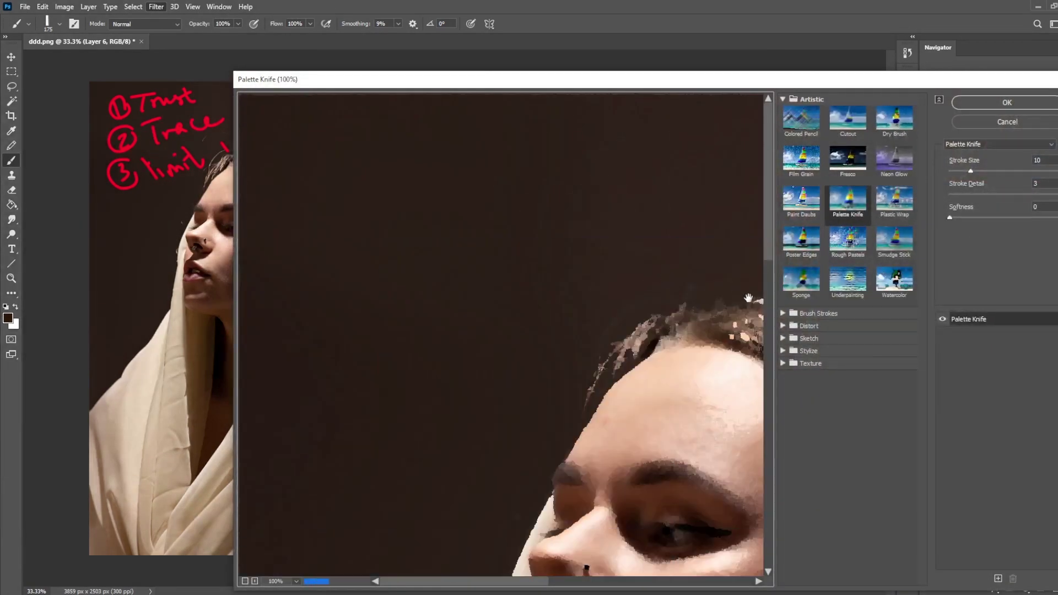
{"action": "left_click_drag", "start_coordinate": [584, 320], "coordinate": [531, 282]}
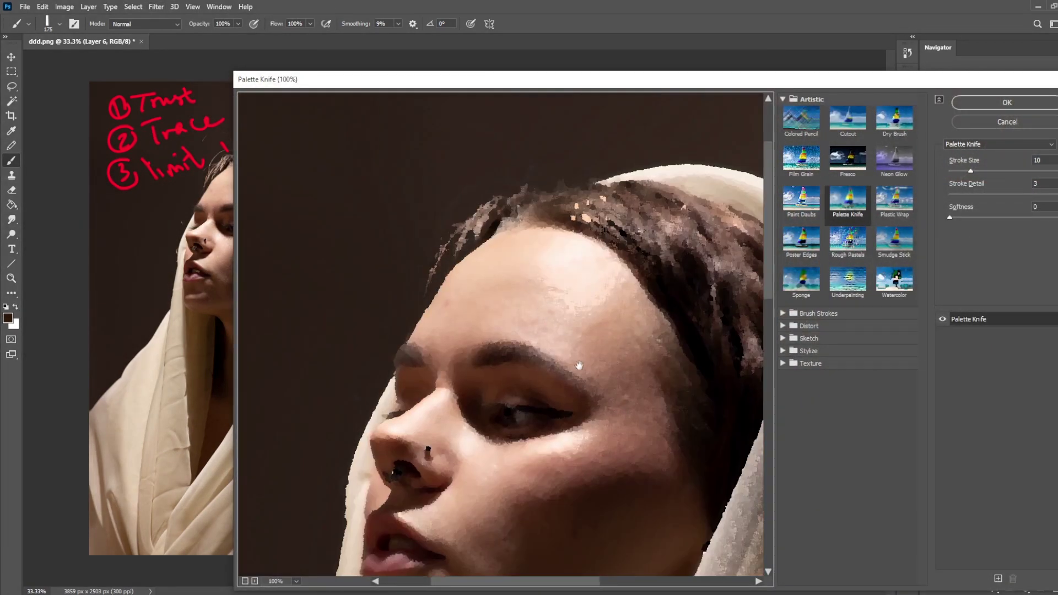
{"action": "left_click_drag", "start_coordinate": [581, 366], "coordinate": [595, 232]}
{"action": "left_click_drag", "start_coordinate": [971, 170], "coordinate": [1014, 171]}
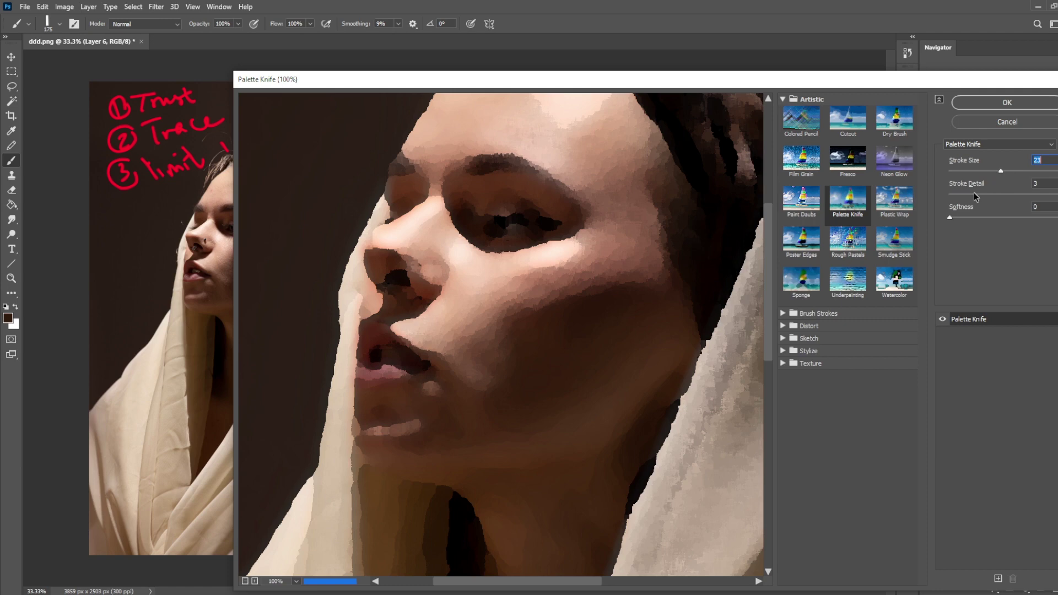
{"action": "left_click", "coordinate": [959, 217]}
{"action": "left_click", "coordinate": [954, 218]}
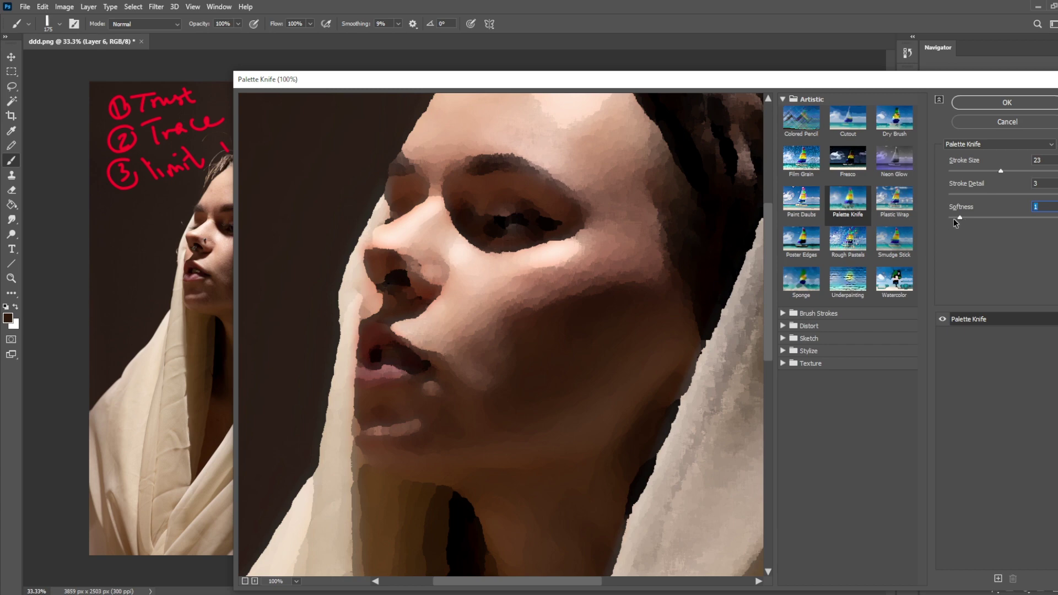
{"action": "left_click", "coordinate": [990, 171]}
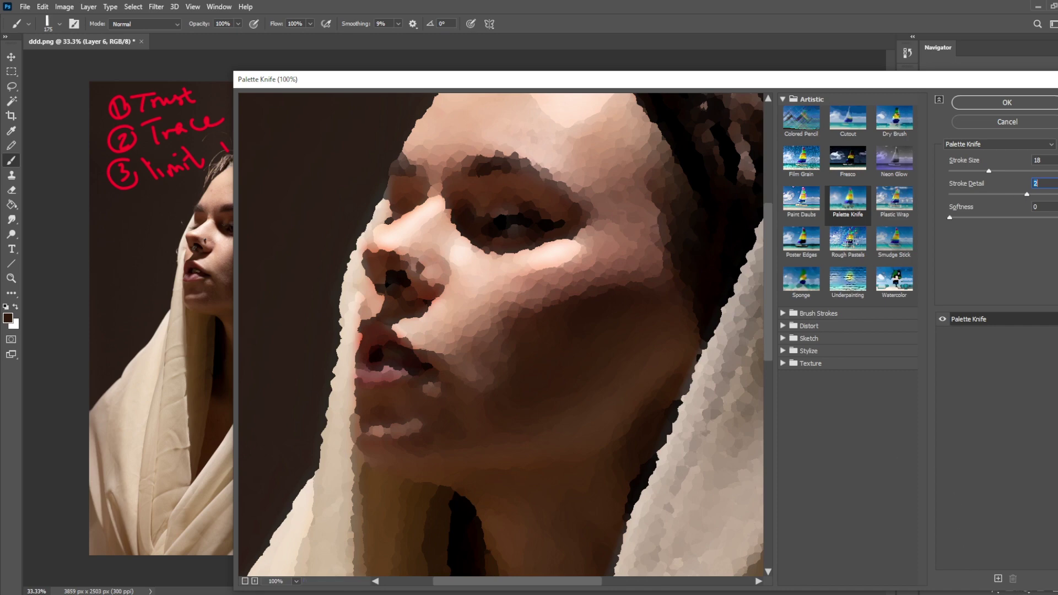
{"action": "left_click", "coordinate": [1040, 106]}
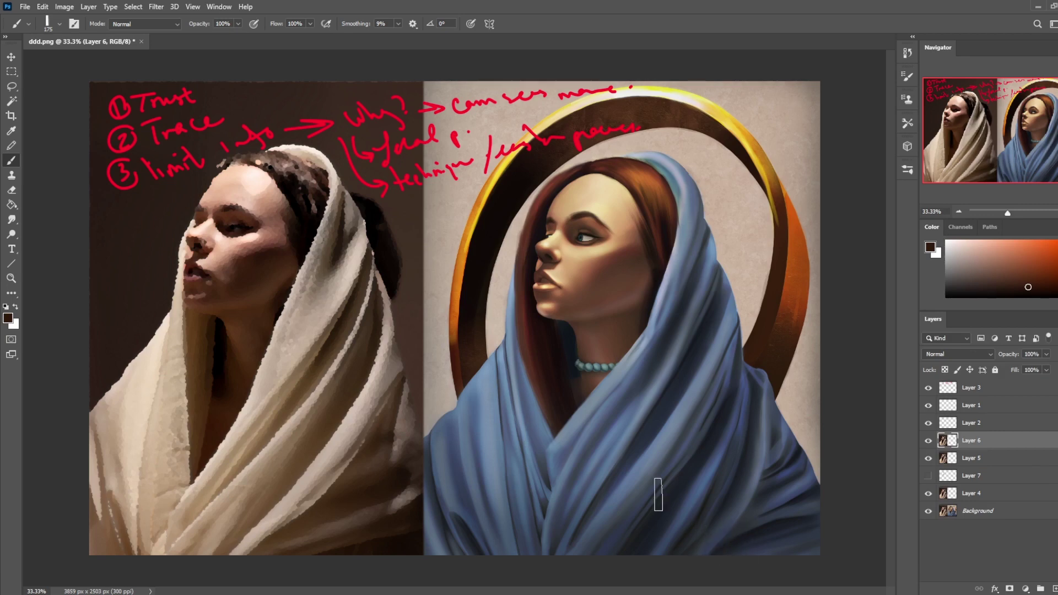
Step: Hide and reshow Layers 6 and 5 to compare the palette knife, mosaic and blur versions
{"action": "left_click", "coordinate": [929, 442]}
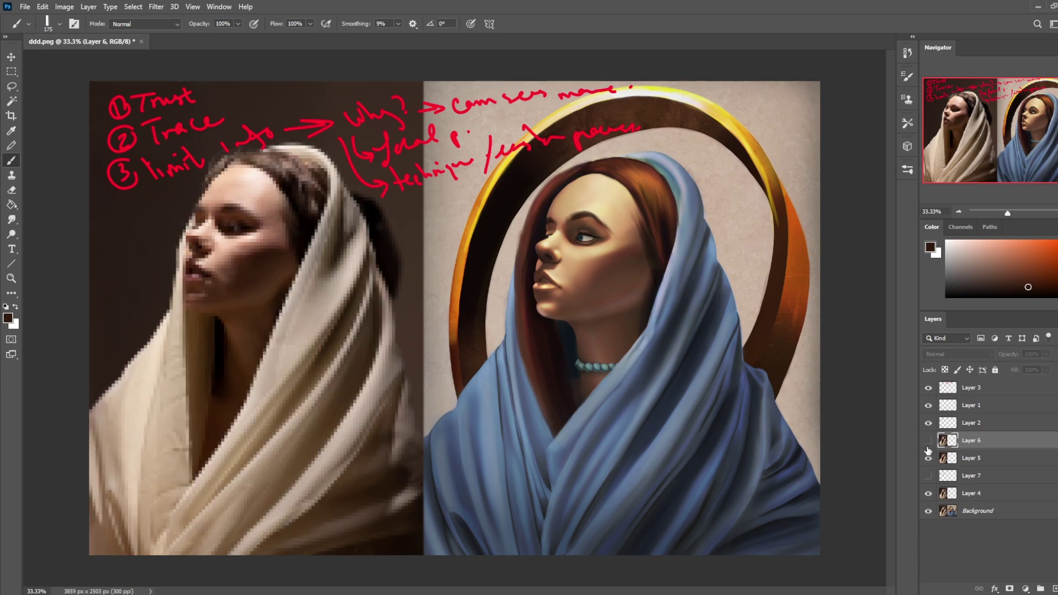
{"action": "left_click", "coordinate": [929, 459]}
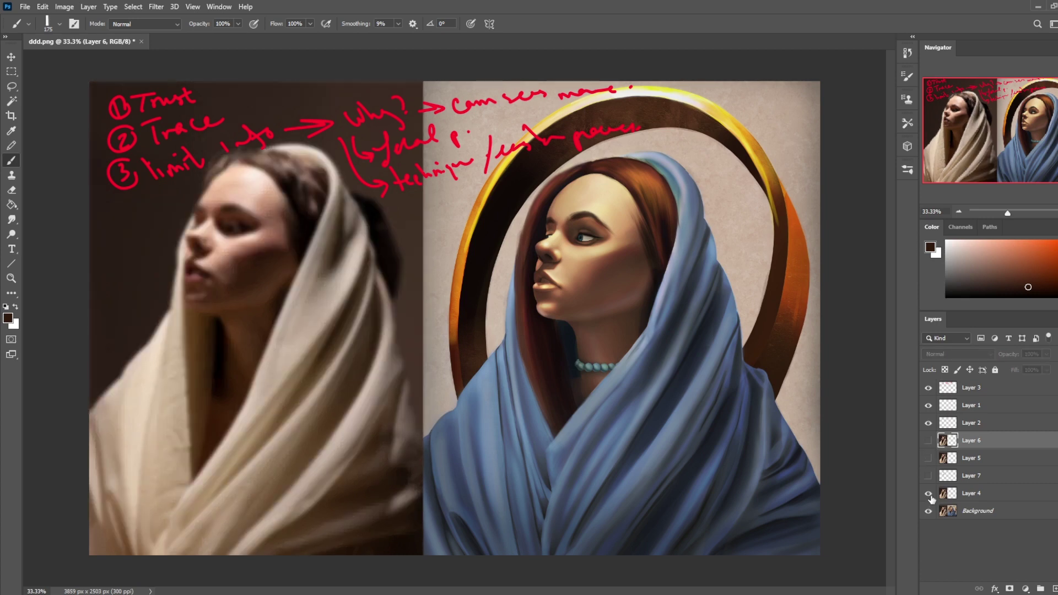
{"action": "left_click", "coordinate": [929, 458]}
{"action": "left_click", "coordinate": [929, 440]}
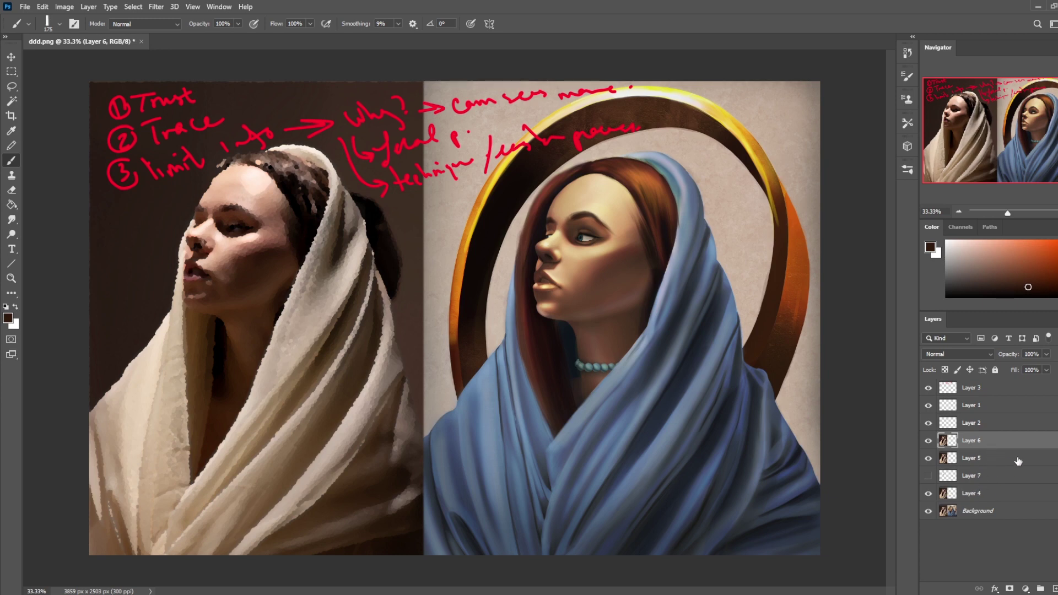
Step: Hide Layers 6, 5 and 4, select the Background, and add a new empty layer
{"action": "left_click", "coordinate": [929, 440]}
{"action": "left_click", "coordinate": [929, 458]}
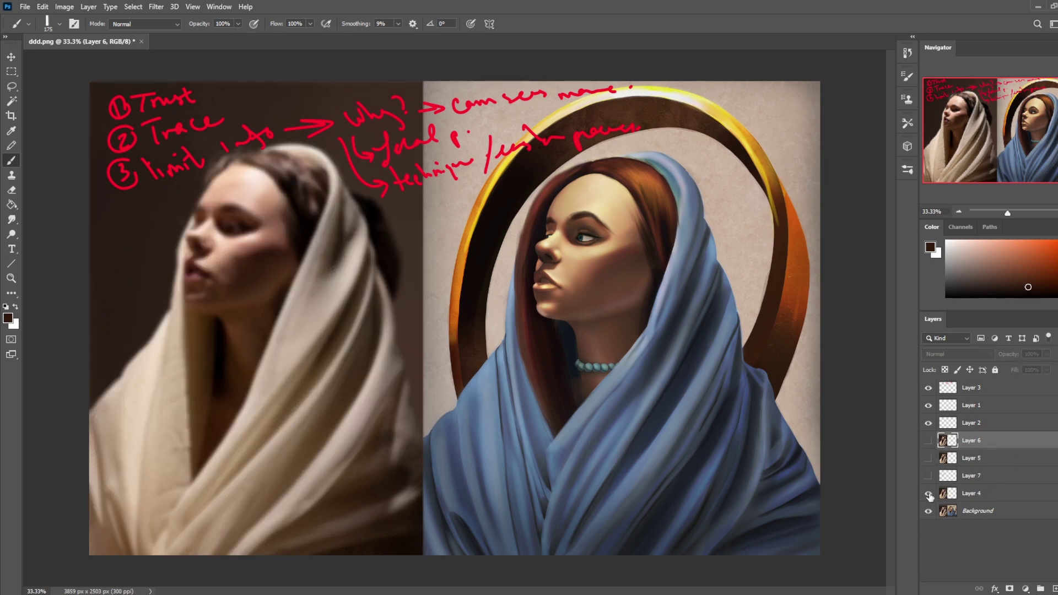
{"action": "left_click", "coordinate": [929, 494]}
{"action": "left_click", "coordinate": [990, 511]}
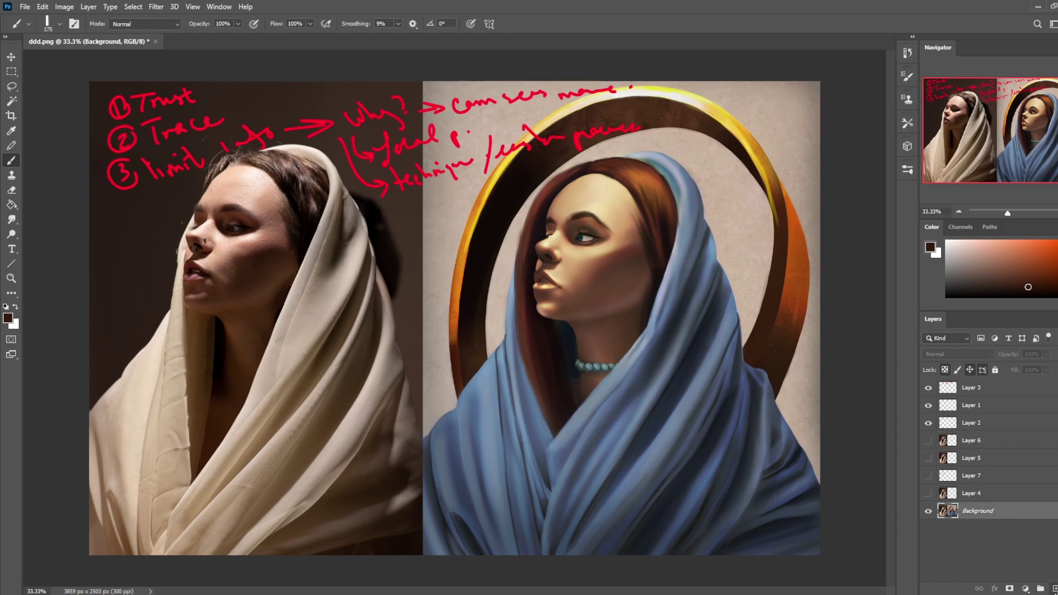
{"action": "left_click", "coordinate": [1054, 589]}
Step: Fill the new layer with white and set its blend mode to Color for grayscale
{"action": "left_click_drag", "start_coordinate": [981, 260], "coordinate": [932, 237]}
{"action": "key", "text": "g"}
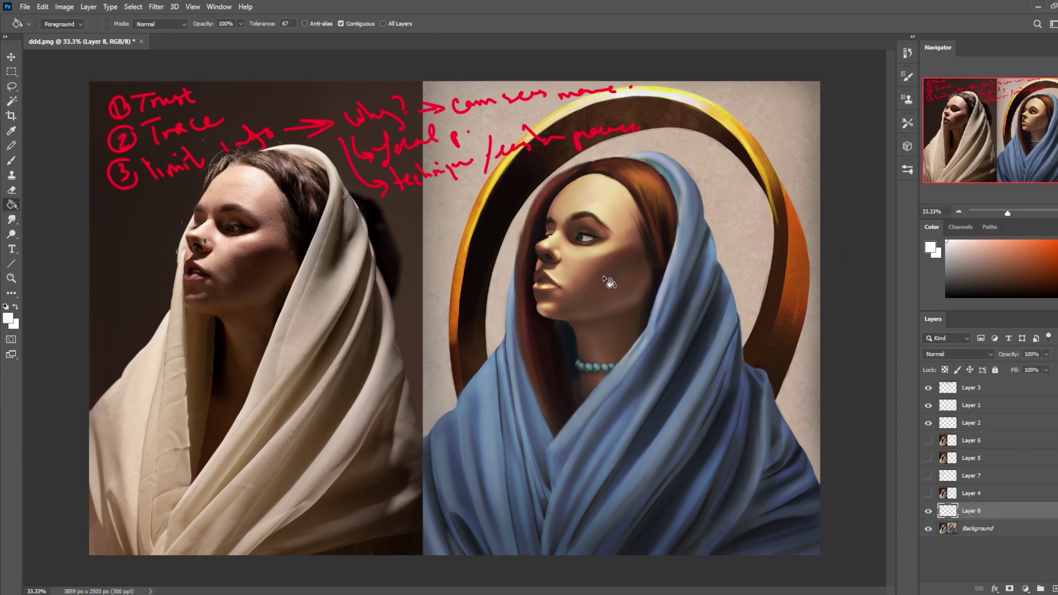
{"action": "left_click", "coordinate": [648, 306]}
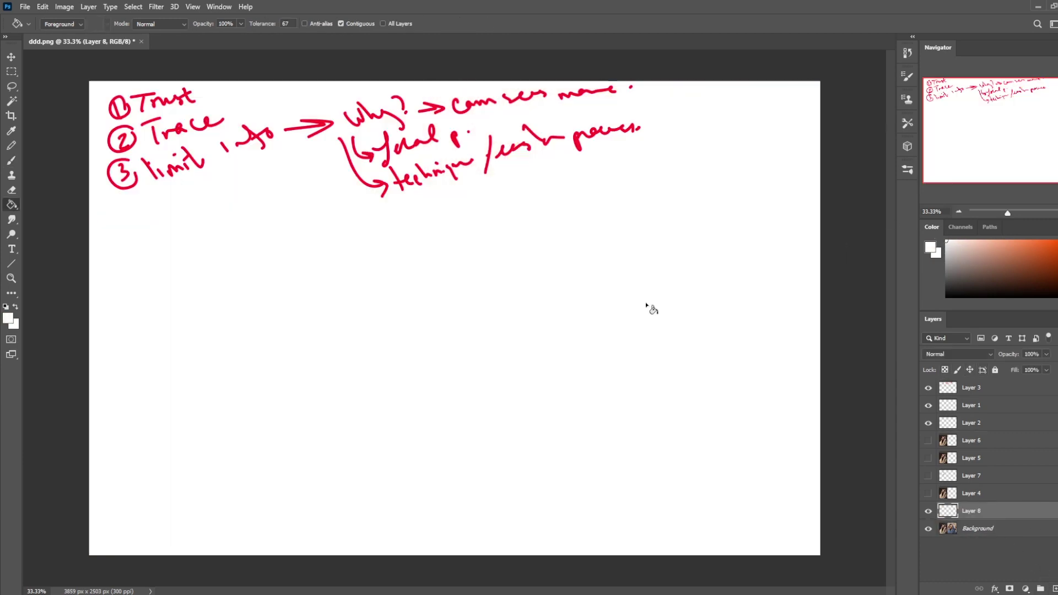
{"action": "left_click", "coordinate": [957, 353]}
{"action": "left_click", "coordinate": [940, 580]}
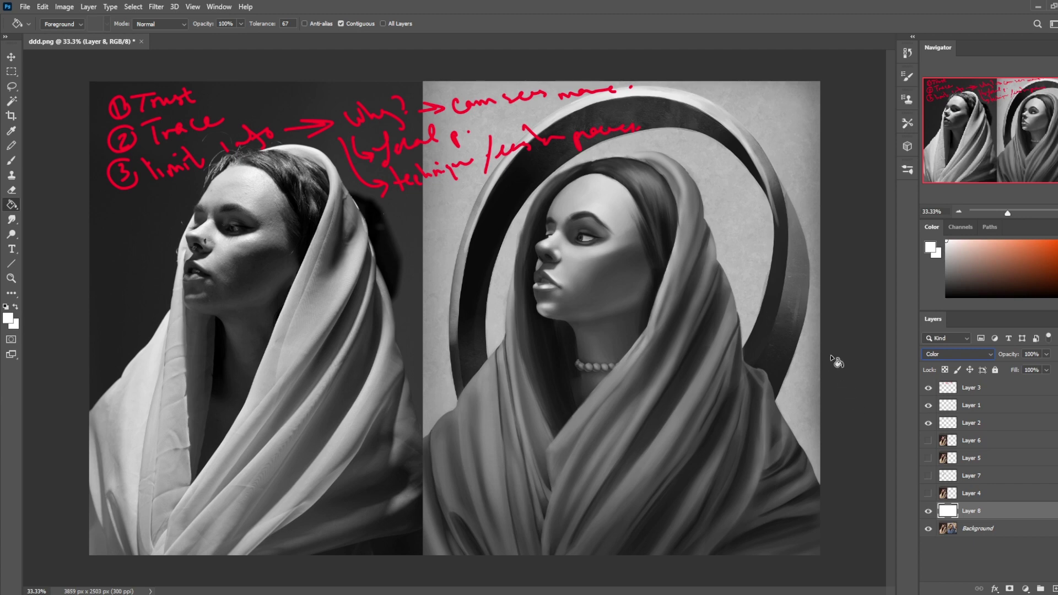
{"action": "left_click", "coordinate": [999, 521]}
{"action": "key", "text": "b"}
Step: Convert the Background into Layer 0 and merge the grayscale layer down into it
{"action": "double_click", "coordinate": [1007, 530]}
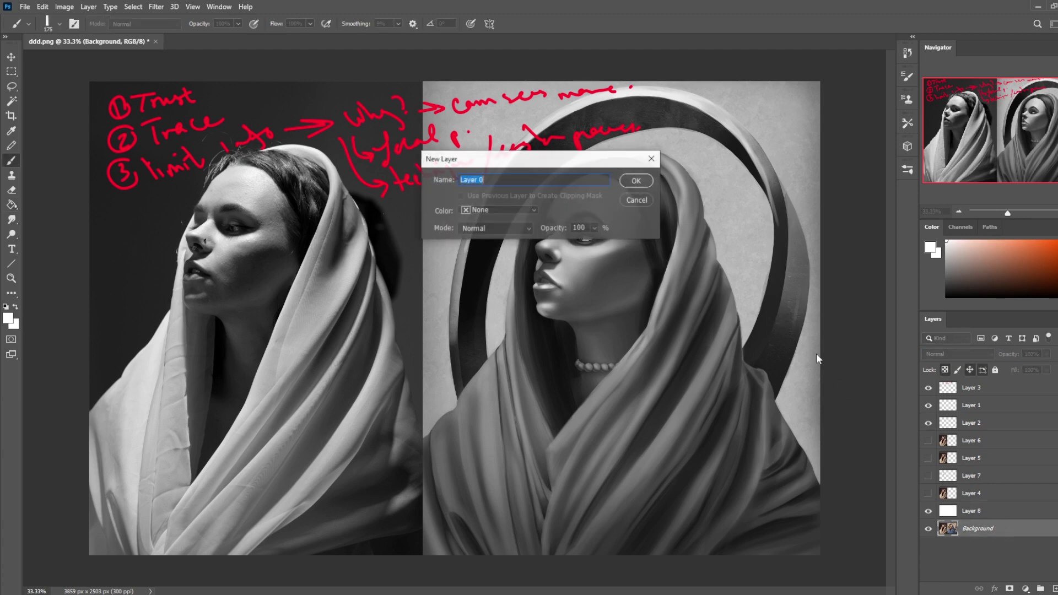
{"action": "left_click", "coordinate": [638, 184]}
{"action": "right_click", "coordinate": [978, 514]}
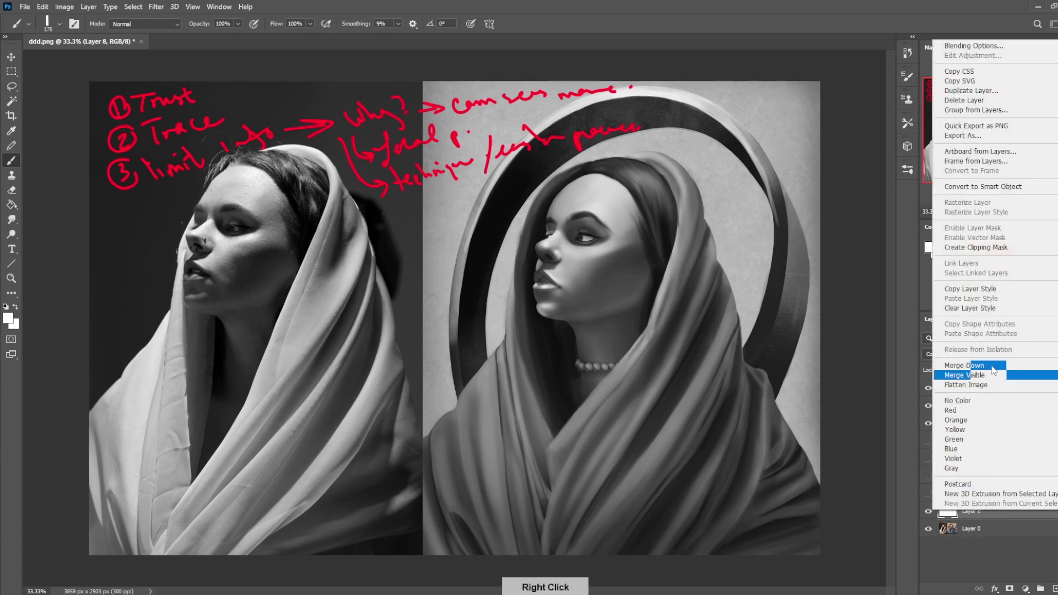
{"action": "left_click", "coordinate": [987, 371]}
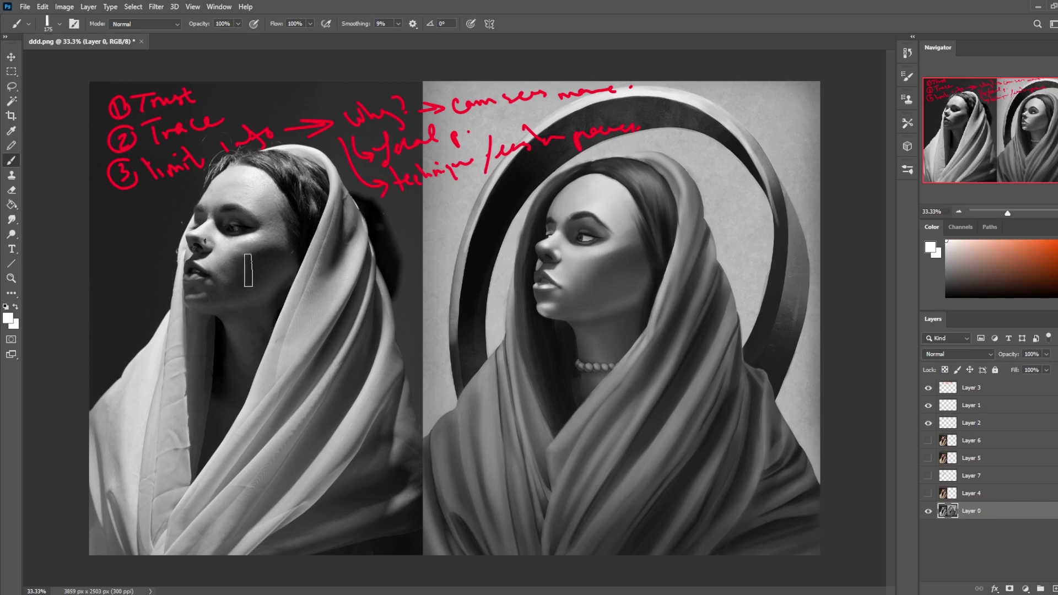
Step: On a new layer, draw red boxes around the photo's face and the painted face with a smaller brush
{"action": "left_click", "coordinate": [1057, 268]}
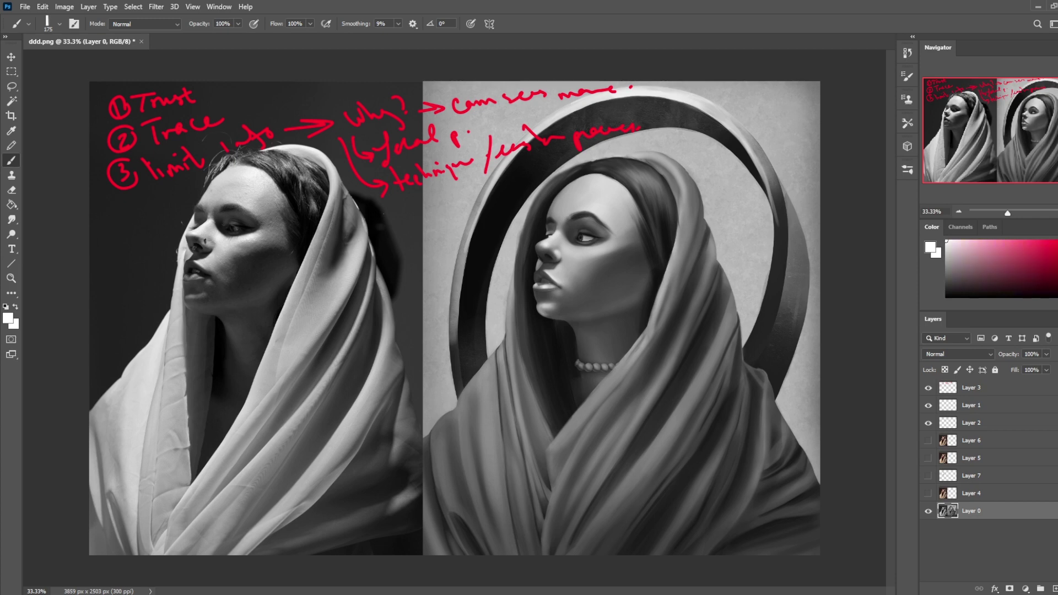
{"action": "left_click", "coordinate": [1054, 589]}
{"action": "left_click", "coordinate": [1057, 241]}
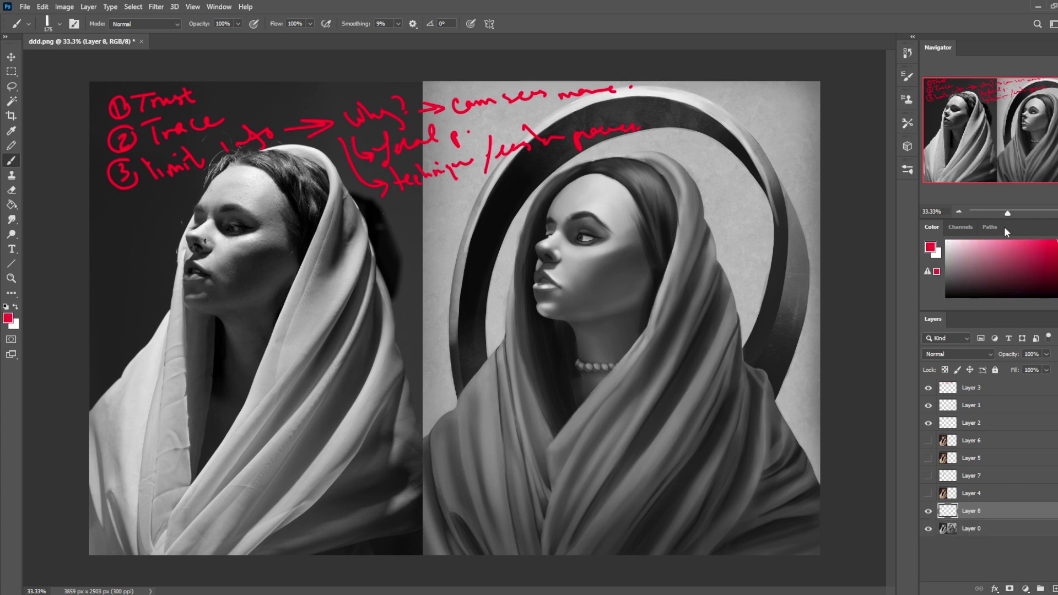
{"action": "key", "text": "bracketleft"}
{"action": "key", "text": "bracketleft"}
{"action": "key", "text": "bracketleft"}
{"action": "key", "text": "bracketleft"}
{"action": "key", "text": "bracketleft"}
{"action": "key", "text": "bracketleft"}
{"action": "mouse_move", "coordinate": [172, 165]}
{"action": "left_mouse_down"}
{"action": "mouse_move", "coordinate": [198, 315]}
{"action": "mouse_move", "coordinate": [350, 155]}
{"action": "mouse_move", "coordinate": [190, 159]}
{"action": "left_mouse_up"}
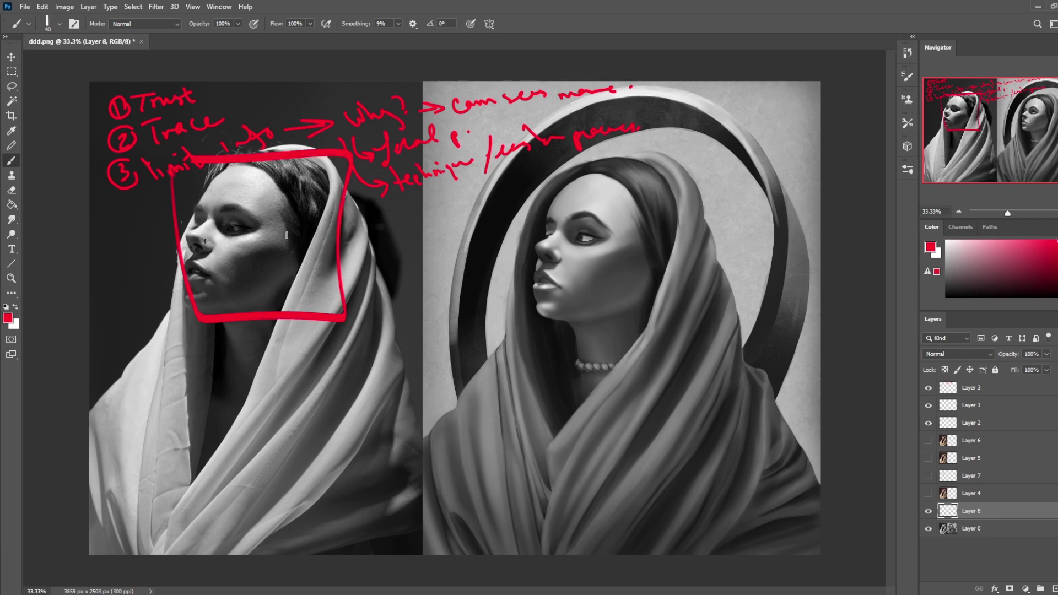
{"action": "mouse_move", "coordinate": [538, 167]}
{"action": "left_mouse_down"}
{"action": "mouse_move", "coordinate": [579, 340]}
{"action": "mouse_move", "coordinate": [634, 173]}
{"action": "mouse_move", "coordinate": [525, 165]}
{"action": "left_mouse_up"}
Step: Draw and undo red linking strokes, then sketch and undo cyan shapes between the faces
{"action": "mouse_move", "coordinate": [536, 310]}
{"action": "left_mouse_down"}
{"action": "mouse_move", "coordinate": [591, 286]}
{"action": "mouse_move", "coordinate": [551, 305]}
{"action": "mouse_move", "coordinate": [252, 284]}
{"action": "mouse_move", "coordinate": [624, 289]}
{"action": "mouse_move", "coordinate": [377, 299]}
{"action": "mouse_move", "coordinate": [595, 309]}
{"action": "left_mouse_up"}
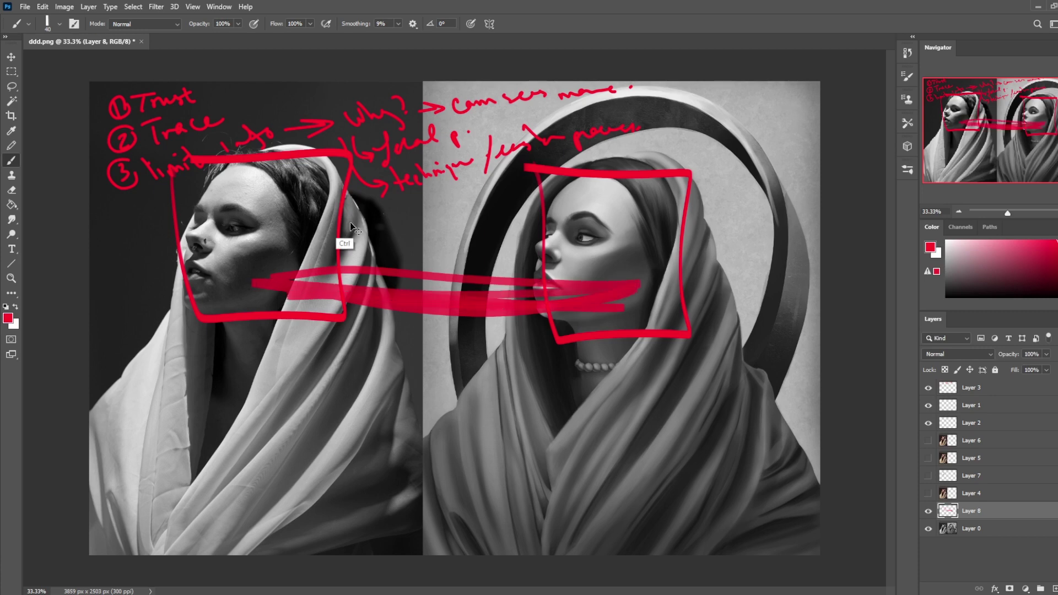
{"action": "key", "text": "ctrl+z"}
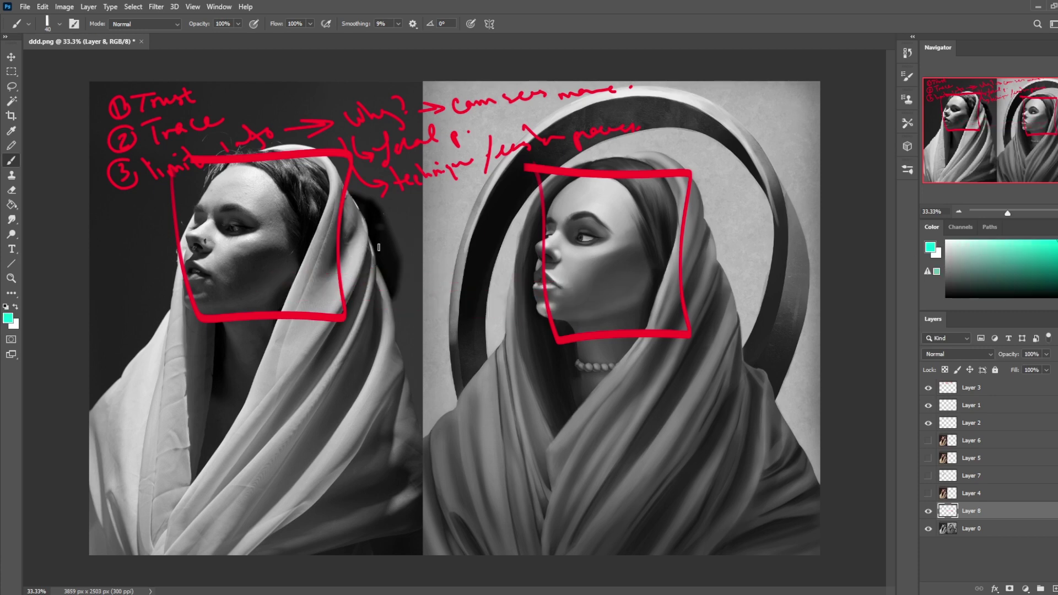
{"action": "mouse_move", "coordinate": [364, 305]}
{"action": "left_mouse_down"}
{"action": "mouse_move", "coordinate": [423, 235]}
{"action": "mouse_move", "coordinate": [469, 318]}
{"action": "mouse_move", "coordinate": [493, 237]}
{"action": "mouse_move", "coordinate": [535, 311]}
{"action": "left_mouse_up"}
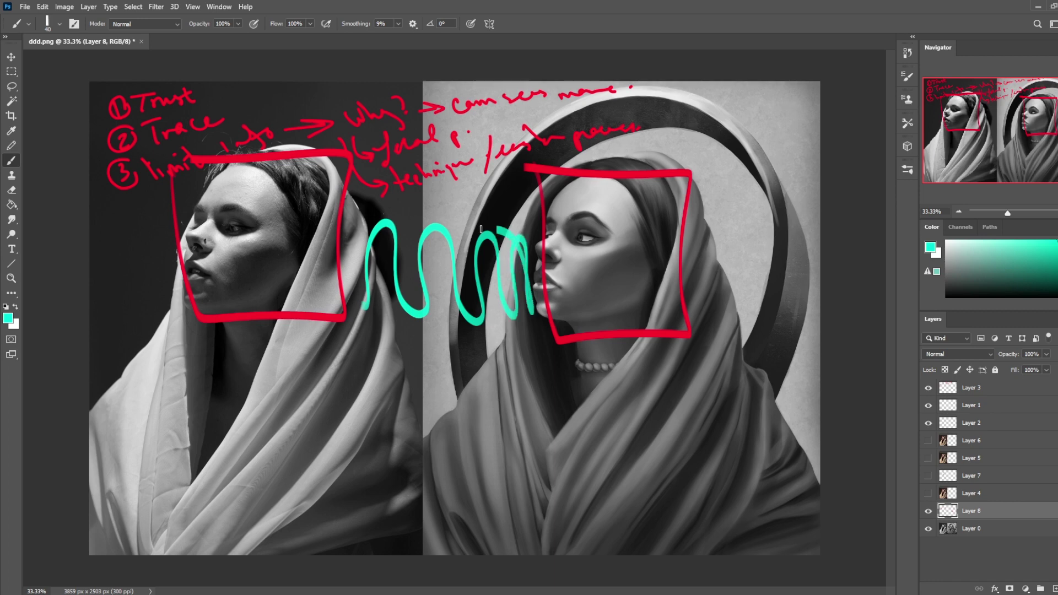
{"action": "mouse_move", "coordinate": [481, 229]}
{"action": "left_mouse_down"}
{"action": "mouse_move", "coordinate": [375, 306]}
{"action": "mouse_move", "coordinate": [524, 259]}
{"action": "mouse_move", "coordinate": [491, 221]}
{"action": "mouse_move", "coordinate": [545, 234]}
{"action": "mouse_move", "coordinate": [317, 276]}
{"action": "mouse_move", "coordinate": [568, 245]}
{"action": "mouse_move", "coordinate": [323, 293]}
{"action": "mouse_move", "coordinate": [471, 229]}
{"action": "mouse_move", "coordinate": [331, 289]}
{"action": "mouse_move", "coordinate": [532, 301]}
{"action": "left_mouse_up"}
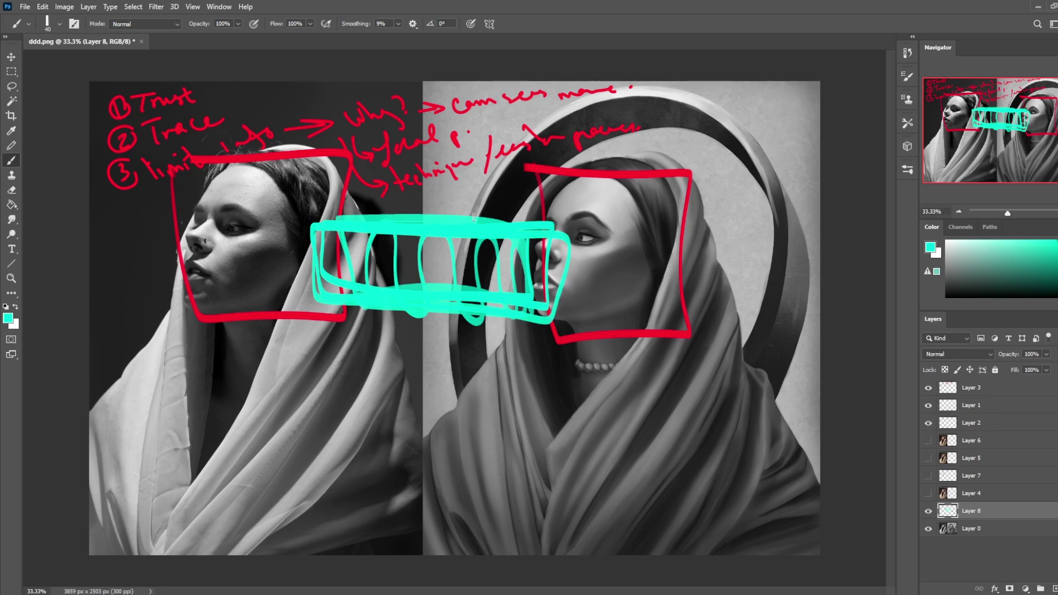
{"action": "key", "text": "ctrl+z"}
{"action": "key", "text": "ctrl+z"}
{"action": "key", "text": "ctrl+z"}
{"action": "key", "text": "ctrl+z"}
{"action": "key", "text": "ctrl+z"}
{"action": "key", "text": "ctrl+z"}
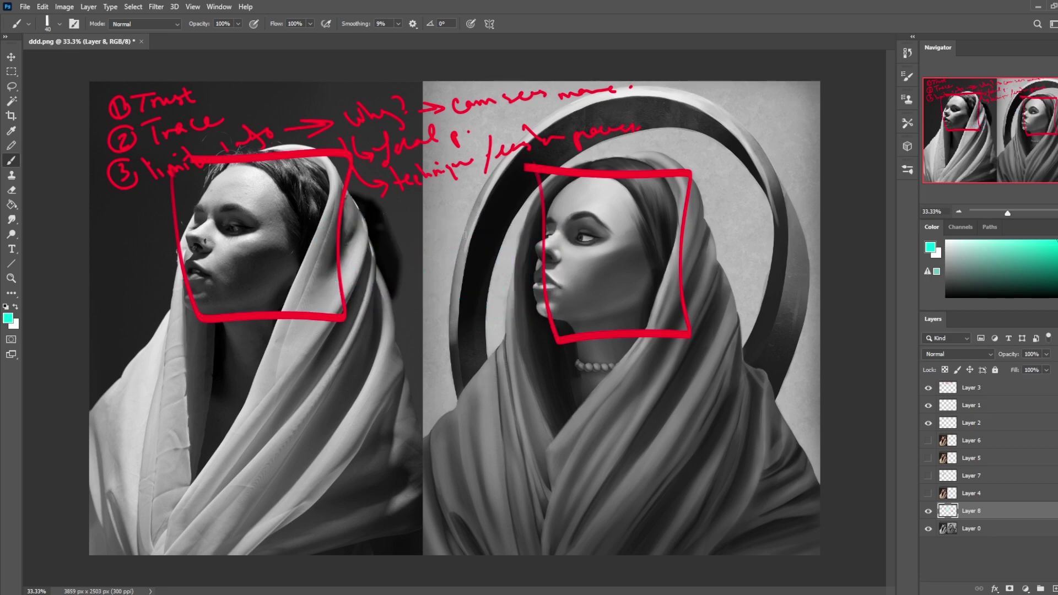
Step: Sketch a cyan cart diagram with bracket, oval body, boxes, wheel and details between the figures
{"action": "key", "text": "bracketleft"}
{"action": "mouse_move", "coordinate": [410, 304]}
{"action": "left_mouse_down"}
{"action": "mouse_move", "coordinate": [403, 284]}
{"action": "mouse_move", "coordinate": [423, 300]}
{"action": "mouse_move", "coordinate": [410, 306]}
{"action": "mouse_move", "coordinate": [462, 292]}
{"action": "mouse_move", "coordinate": [450, 286]}
{"action": "left_mouse_up"}
{"action": "mouse_move", "coordinate": [442, 251]}
{"action": "left_mouse_down"}
{"action": "mouse_move", "coordinate": [466, 260]}
{"action": "mouse_move", "coordinate": [410, 261]}
{"action": "mouse_move", "coordinate": [445, 247]}
{"action": "mouse_move", "coordinate": [435, 239]}
{"action": "mouse_move", "coordinate": [457, 248]}
{"action": "mouse_move", "coordinate": [465, 231]}
{"action": "mouse_move", "coordinate": [461, 254]}
{"action": "mouse_move", "coordinate": [446, 250]}
{"action": "mouse_move", "coordinate": [474, 256]}
{"action": "left_mouse_up"}
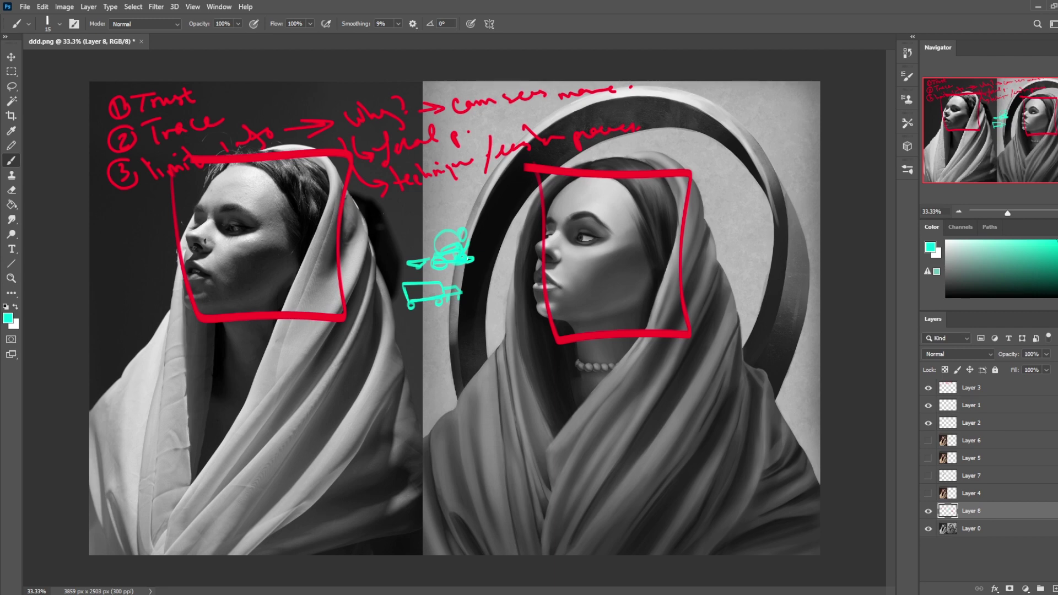
{"action": "mouse_move", "coordinate": [424, 267]}
{"action": "left_mouse_down"}
{"action": "mouse_move", "coordinate": [402, 262]}
{"action": "mouse_move", "coordinate": [422, 259]}
{"action": "left_mouse_up"}
{"action": "left_click_drag", "start_coordinate": [418, 304], "coordinate": [422, 305]}
{"action": "left_click_drag", "start_coordinate": [460, 291], "coordinate": [467, 291]}
{"action": "mouse_move", "coordinate": [389, 243]}
{"action": "left_mouse_down"}
{"action": "mouse_move", "coordinate": [406, 260]}
{"action": "mouse_move", "coordinate": [417, 237]}
{"action": "mouse_move", "coordinate": [429, 254]}
{"action": "mouse_move", "coordinate": [418, 219]}
{"action": "mouse_move", "coordinate": [425, 240]}
{"action": "left_mouse_up"}
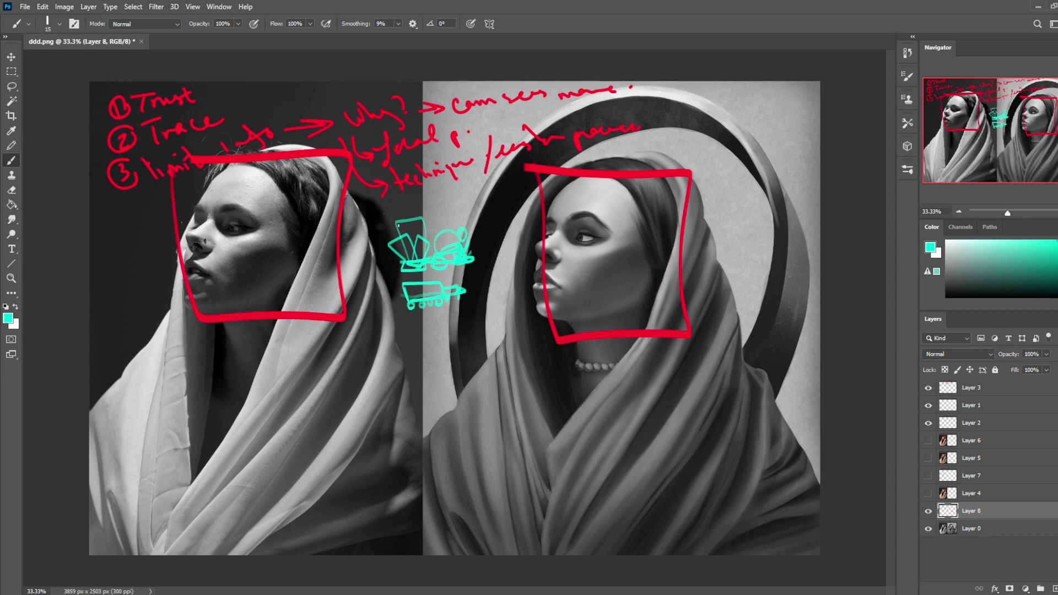
{"action": "mouse_move", "coordinate": [421, 296]}
{"action": "left_mouse_down"}
{"action": "mouse_move", "coordinate": [430, 290]}
{"action": "mouse_move", "coordinate": [416, 300]}
{"action": "left_mouse_up"}
{"action": "left_click_drag", "start_coordinate": [411, 294], "coordinate": [422, 289]}
Step: Add cyan lines linking the faces, a kite and a quadrilateral, then hide Layer 8
{"action": "mouse_move", "coordinate": [554, 283]}
{"action": "left_mouse_down"}
{"action": "mouse_move", "coordinate": [313, 287]}
{"action": "mouse_move", "coordinate": [493, 276]}
{"action": "left_mouse_up"}
{"action": "mouse_move", "coordinate": [300, 252]}
{"action": "left_mouse_down"}
{"action": "mouse_move", "coordinate": [568, 247]}
{"action": "mouse_move", "coordinate": [364, 253]}
{"action": "mouse_move", "coordinate": [551, 284]}
{"action": "mouse_move", "coordinate": [347, 289]}
{"action": "mouse_move", "coordinate": [578, 292]}
{"action": "mouse_move", "coordinate": [521, 277]}
{"action": "left_mouse_up"}
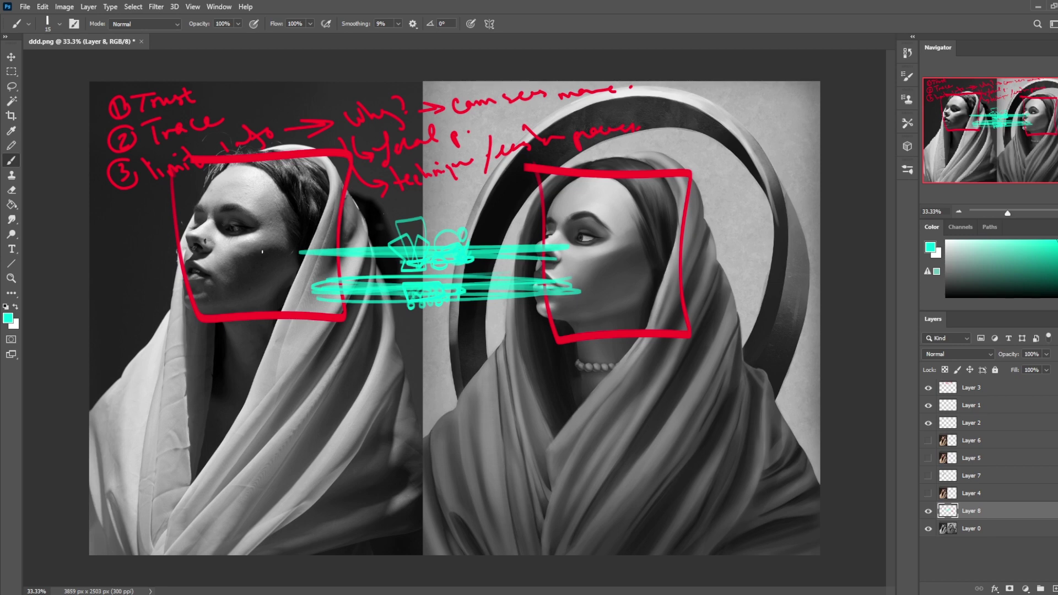
{"action": "mouse_move", "coordinate": [403, 246]}
{"action": "left_mouse_down"}
{"action": "mouse_move", "coordinate": [380, 170]}
{"action": "mouse_move", "coordinate": [452, 212]}
{"action": "mouse_move", "coordinate": [422, 246]}
{"action": "left_mouse_up"}
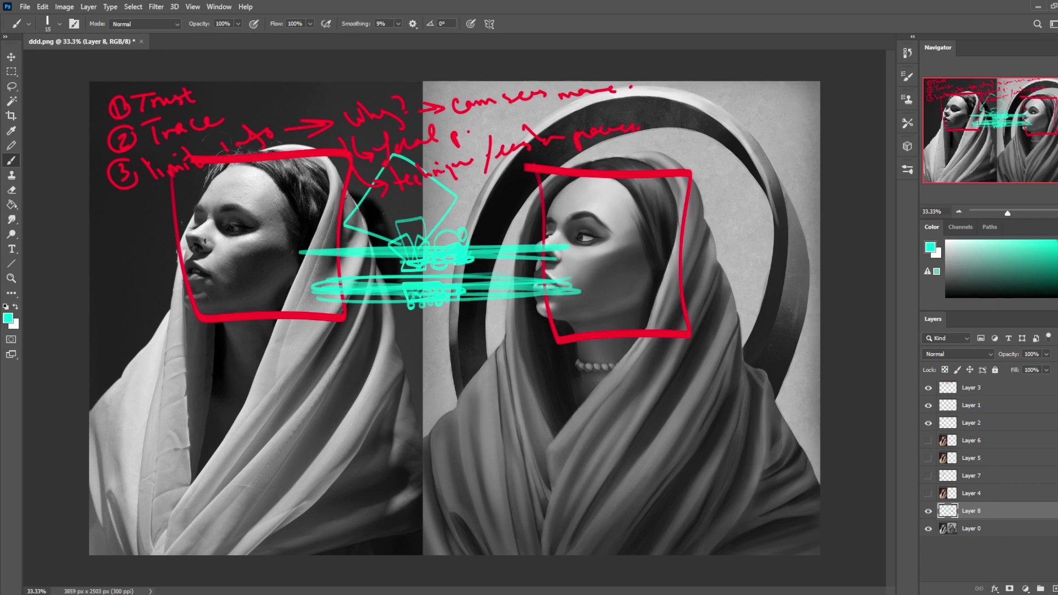
{"action": "mouse_move", "coordinate": [447, 191]}
{"action": "left_mouse_down"}
{"action": "mouse_move", "coordinate": [390, 247]}
{"action": "mouse_move", "coordinate": [421, 243]}
{"action": "left_mouse_up"}
{"action": "left_click", "coordinate": [929, 512]}
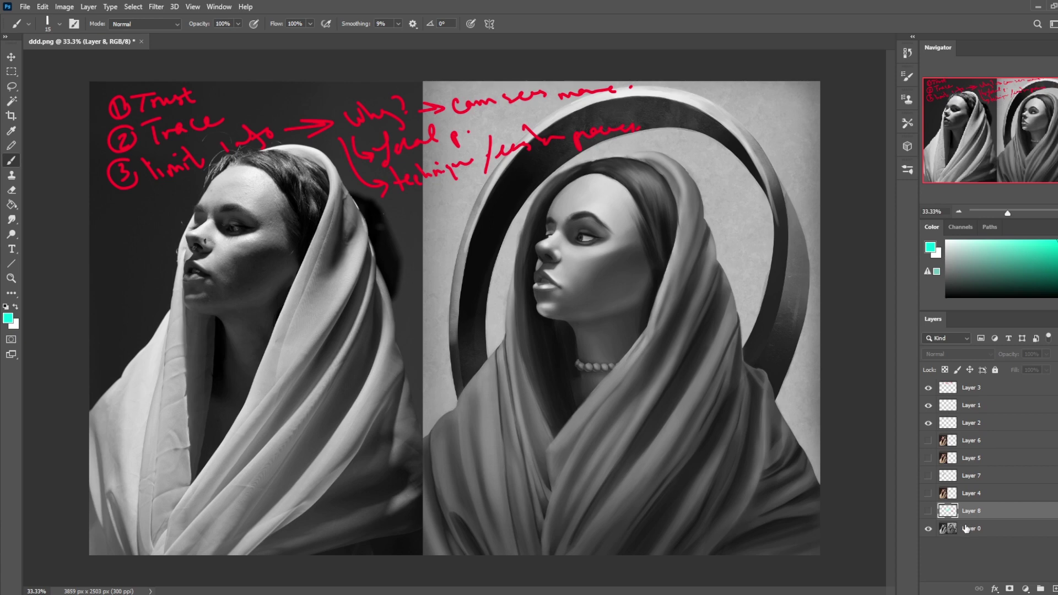
Step: On new Layer 9, paint cyan curves across the necklines and faces, then undo them
{"action": "left_click", "coordinate": [1054, 588]}
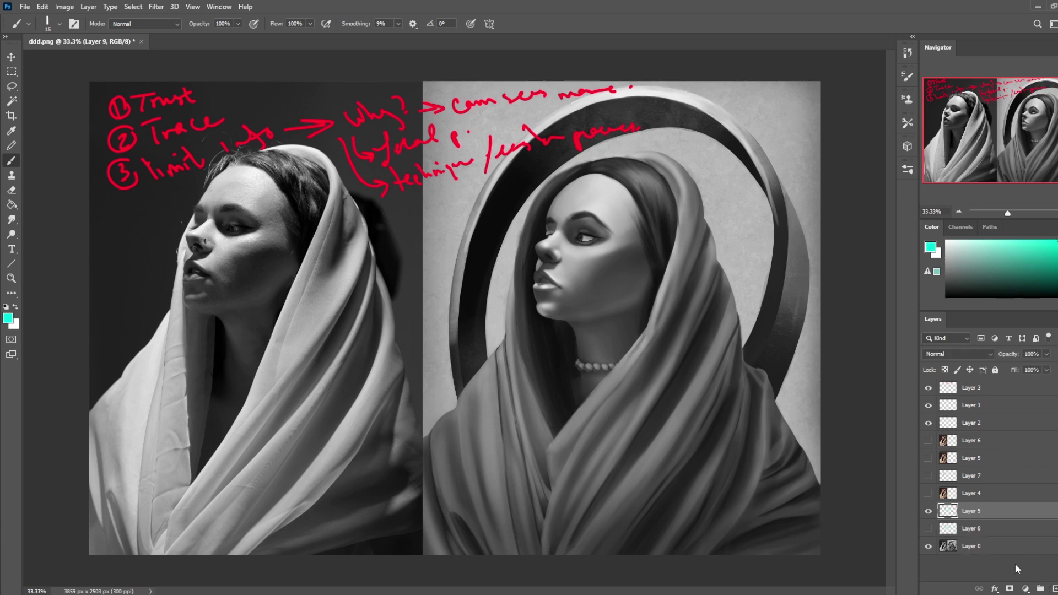
{"action": "mouse_move", "coordinate": [220, 364]}
{"action": "left_mouse_down"}
{"action": "mouse_move", "coordinate": [629, 380]}
{"action": "mouse_move", "coordinate": [223, 372]}
{"action": "left_mouse_up"}
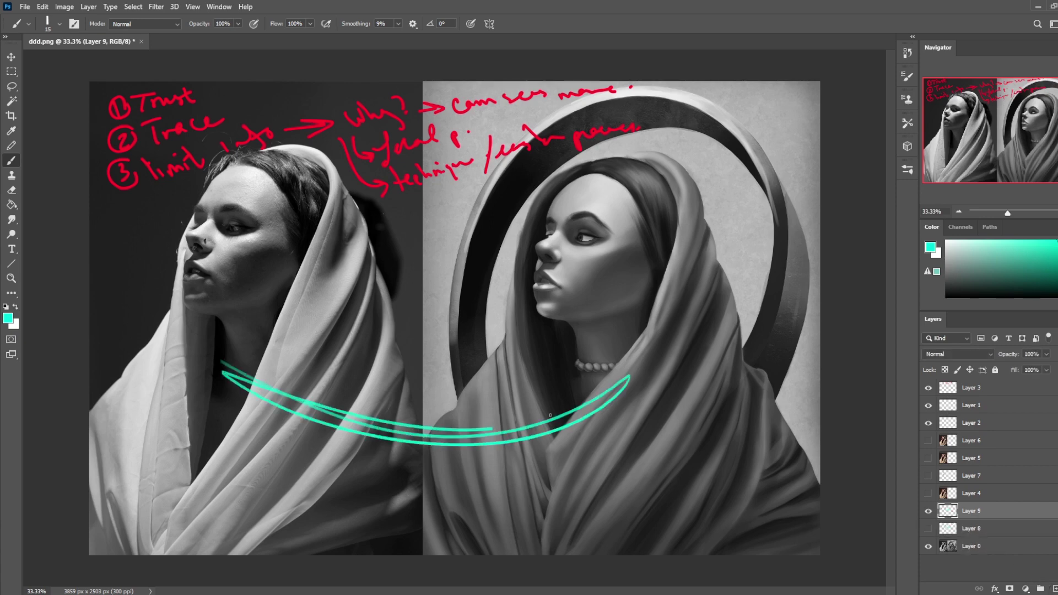
{"action": "left_click_drag", "start_coordinate": [490, 427], "coordinate": [353, 427]}
{"action": "left_click_drag", "start_coordinate": [248, 405], "coordinate": [369, 409]}
{"action": "mouse_move", "coordinate": [276, 96]}
{"action": "left_mouse_down"}
{"action": "mouse_move", "coordinate": [308, 138]}
{"action": "mouse_move", "coordinate": [256, 131]}
{"action": "left_mouse_up"}
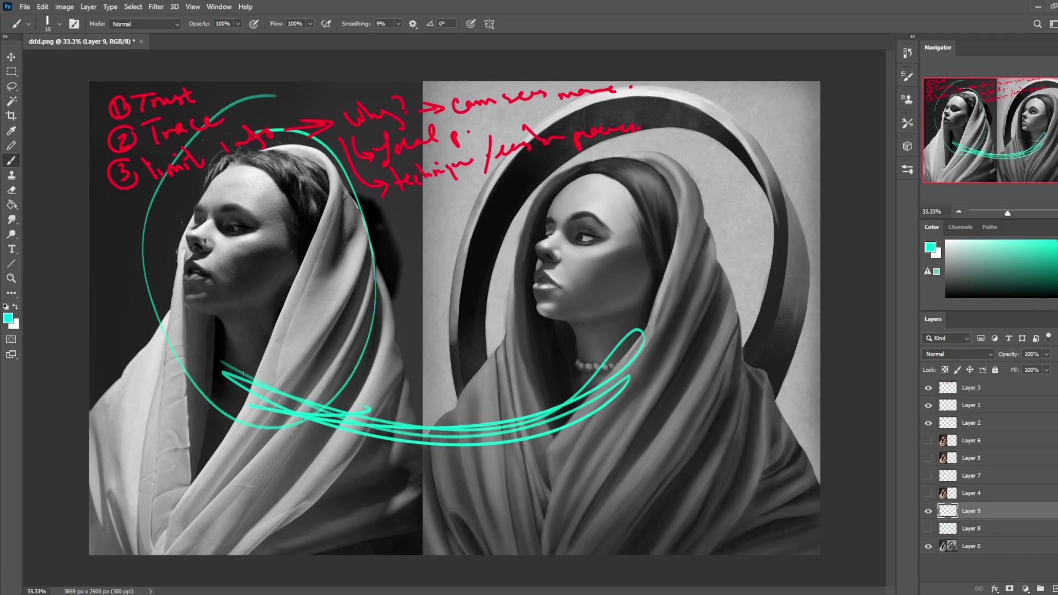
{"action": "mouse_move", "coordinate": [245, 380]}
{"action": "left_mouse_down"}
{"action": "mouse_move", "coordinate": [568, 295]}
{"action": "mouse_move", "coordinate": [579, 306]}
{"action": "left_mouse_up"}
{"action": "left_click_drag", "start_coordinate": [535, 242], "coordinate": [536, 238]}
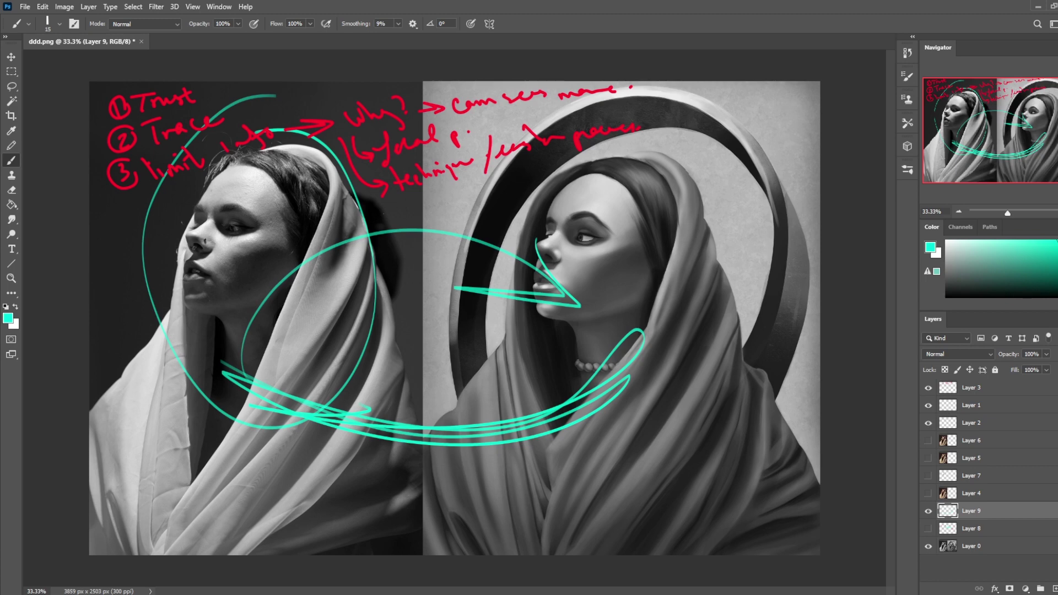
{"action": "key", "text": "ctrl+z"}
{"action": "key", "text": "ctrl+z"}
{"action": "key", "text": "ctrl+z"}
{"action": "key", "text": "ctrl+z"}
{"action": "key", "text": "ctrl+z"}
{"action": "key", "text": "ctrl+z"}
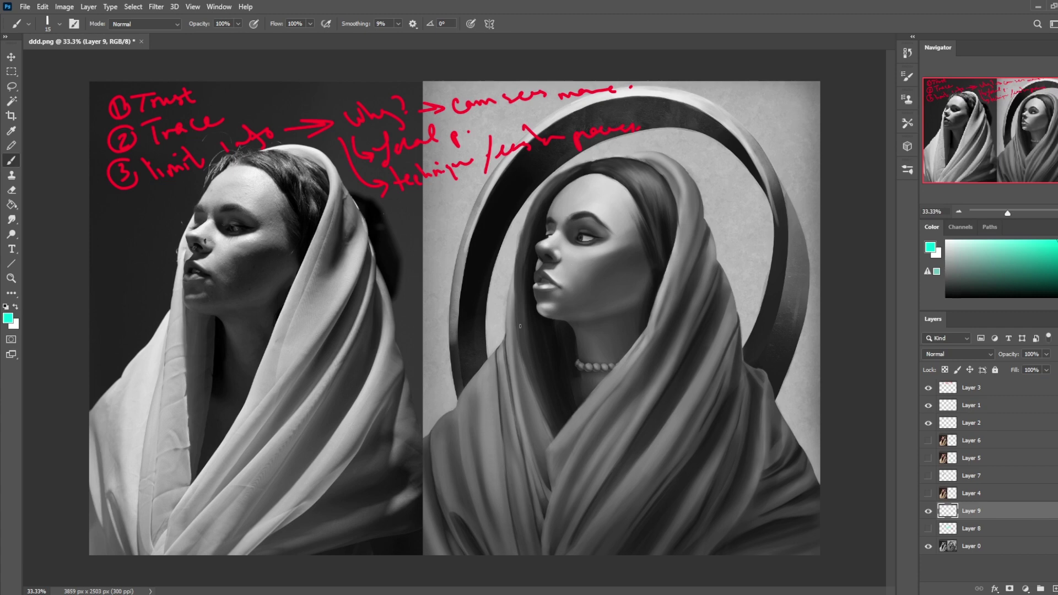
Step: Draw a straight and a wavy cyan line from the photo to the painted mouth, then undo them
{"action": "left_click_drag", "start_coordinate": [281, 237], "coordinate": [577, 266]}
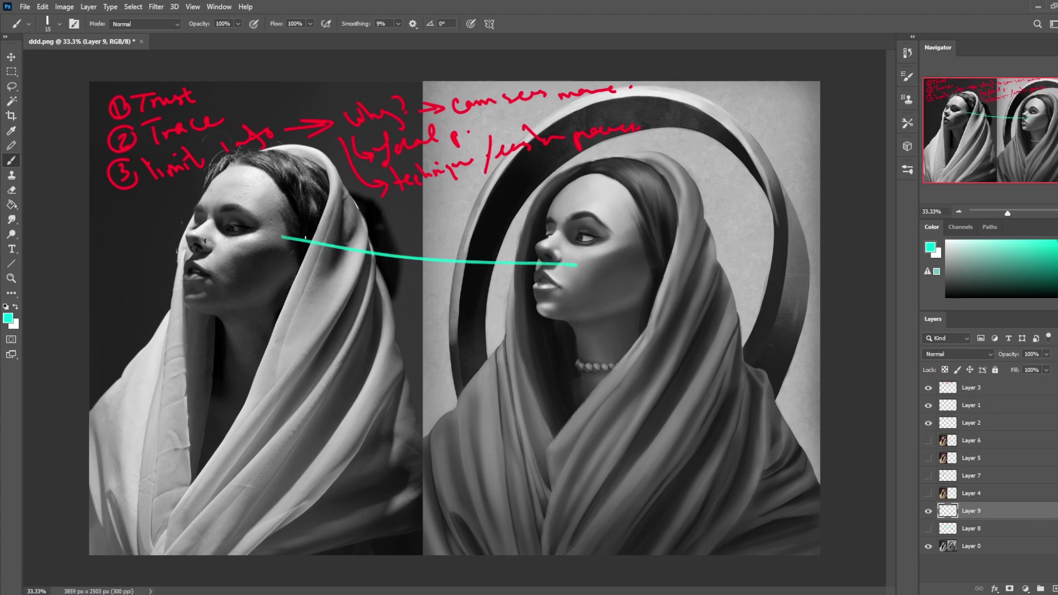
{"action": "mouse_move", "coordinate": [284, 260]}
{"action": "left_mouse_down"}
{"action": "mouse_move", "coordinate": [386, 295]}
{"action": "mouse_move", "coordinate": [517, 295]}
{"action": "mouse_move", "coordinate": [463, 245]}
{"action": "mouse_move", "coordinate": [290, 242]}
{"action": "mouse_move", "coordinate": [496, 259]}
{"action": "mouse_move", "coordinate": [579, 251]}
{"action": "left_mouse_up"}
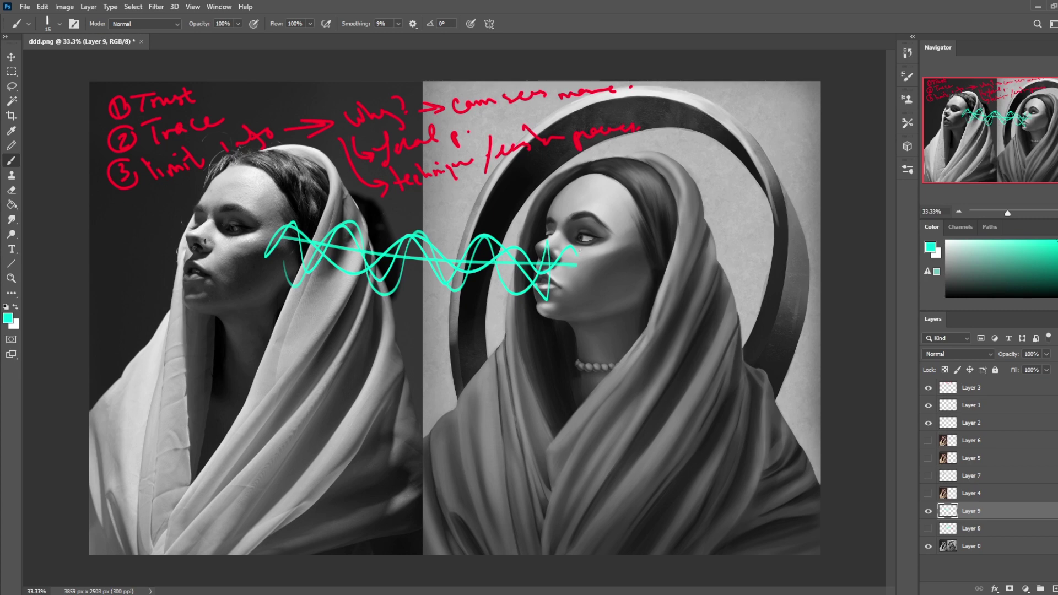
{"action": "key", "text": "ctrl+z"}
{"action": "key", "text": "ctrl+z"}
{"action": "key", "text": "ctrl+z"}
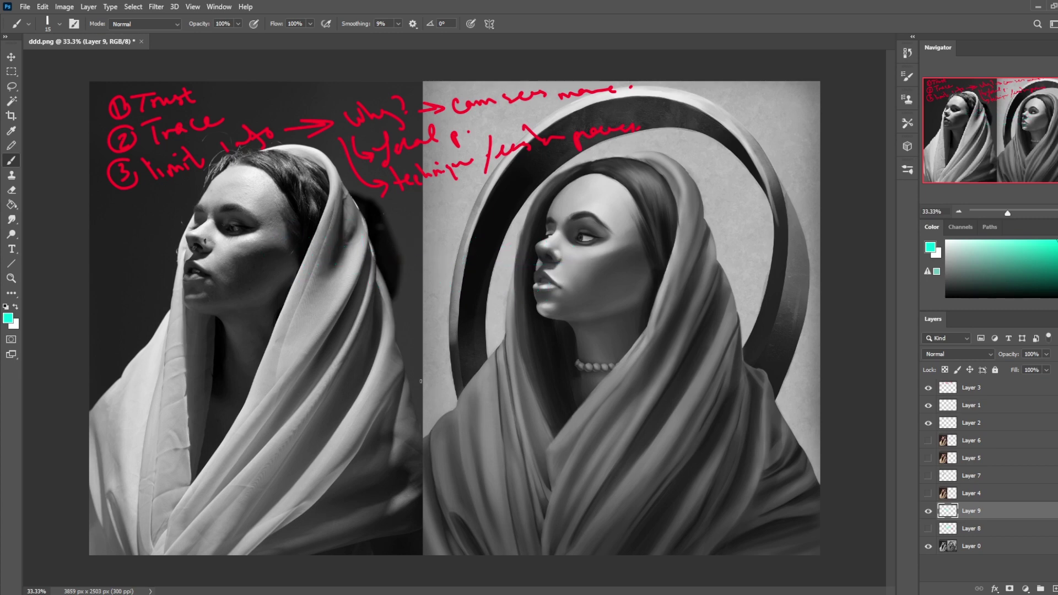
Step: Sketch a cyan box with curves, a circle and a zigzag between the figures, undoing the left-figure marks
{"action": "mouse_move", "coordinate": [392, 386]}
{"action": "left_mouse_down"}
{"action": "mouse_move", "coordinate": [436, 345]}
{"action": "mouse_move", "coordinate": [410, 460]}
{"action": "left_mouse_up"}
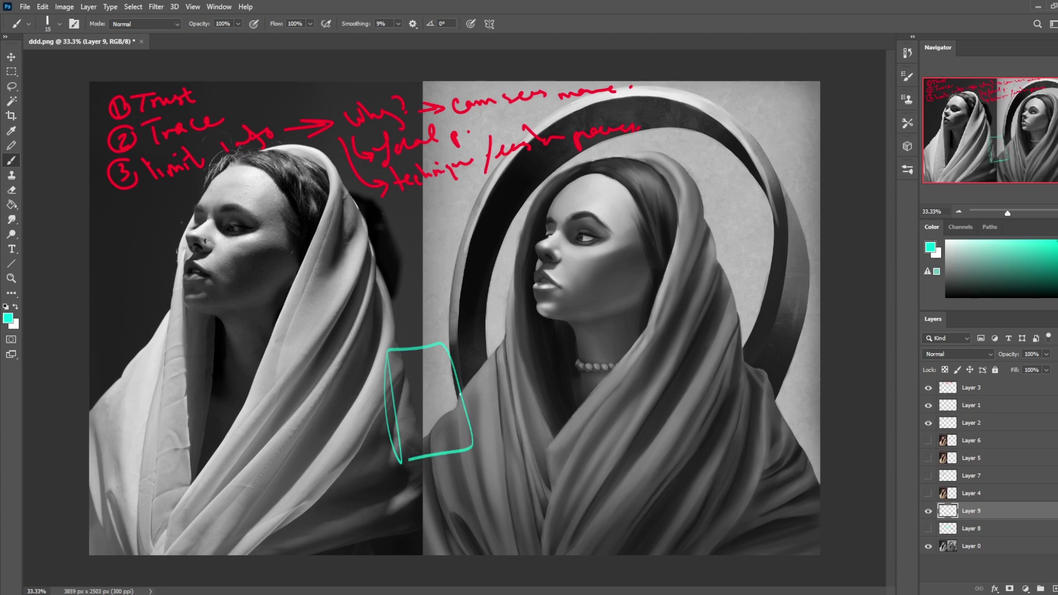
{"action": "left_click_drag", "start_coordinate": [489, 400], "coordinate": [459, 477]}
{"action": "left_click_drag", "start_coordinate": [410, 428], "coordinate": [452, 499]}
{"action": "mouse_move", "coordinate": [458, 386]}
{"action": "left_mouse_down"}
{"action": "mouse_move", "coordinate": [467, 417]}
{"action": "mouse_move", "coordinate": [504, 452]}
{"action": "mouse_move", "coordinate": [477, 506]}
{"action": "left_mouse_up"}
{"action": "mouse_move", "coordinate": [264, 332]}
{"action": "left_mouse_down"}
{"action": "mouse_move", "coordinate": [243, 332]}
{"action": "mouse_move", "coordinate": [256, 353]}
{"action": "left_mouse_up"}
{"action": "mouse_move", "coordinate": [248, 388]}
{"action": "left_mouse_down"}
{"action": "mouse_move", "coordinate": [241, 441]}
{"action": "mouse_move", "coordinate": [256, 456]}
{"action": "left_mouse_up"}
{"action": "key", "text": "ctrl+z"}
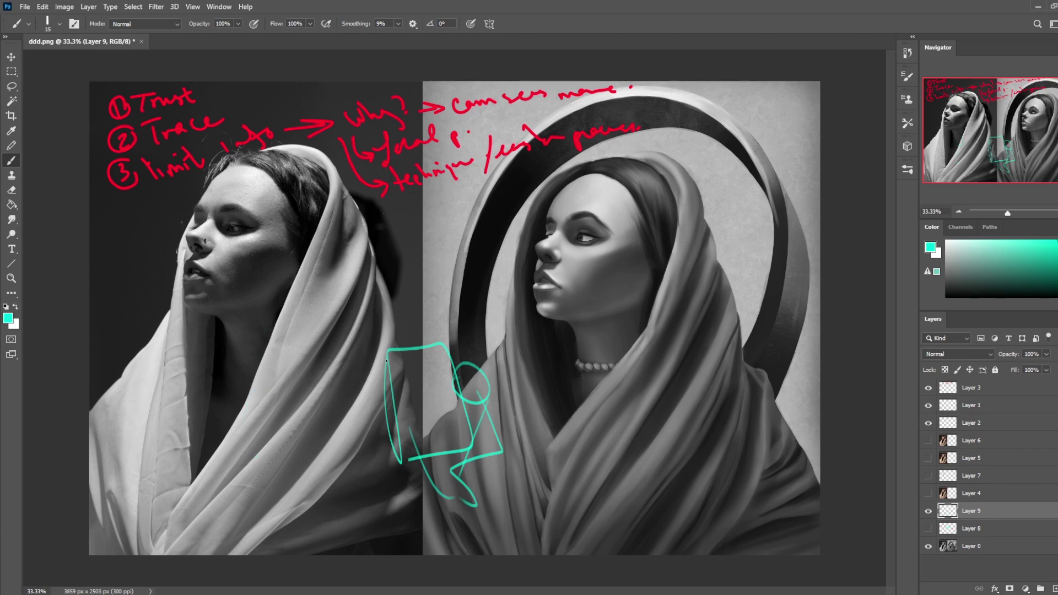
Step: Add a small rectangle and elliptical loop, then undo the sketch strokes and delete Layer 9
{"action": "mouse_move", "coordinate": [386, 353]}
{"action": "left_mouse_down"}
{"action": "mouse_move", "coordinate": [405, 373]}
{"action": "mouse_move", "coordinate": [387, 349]}
{"action": "mouse_move", "coordinate": [407, 368]}
{"action": "mouse_move", "coordinate": [404, 346]}
{"action": "left_mouse_up"}
{"action": "mouse_move", "coordinate": [396, 288]}
{"action": "left_mouse_down"}
{"action": "mouse_move", "coordinate": [309, 316]}
{"action": "mouse_move", "coordinate": [337, 313]}
{"action": "left_mouse_up"}
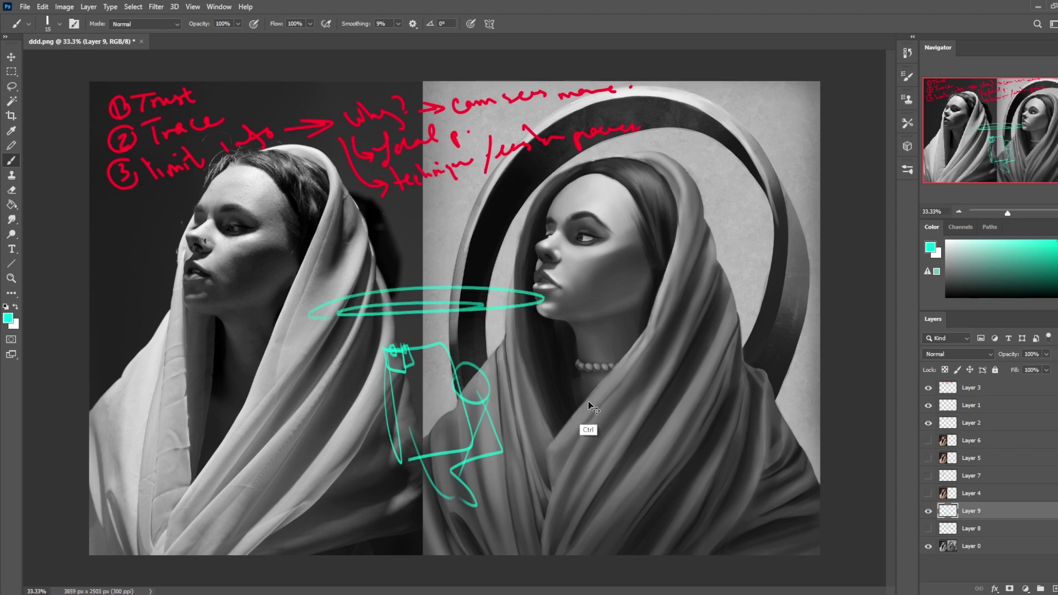
{"action": "key", "text": "ctrl+z"}
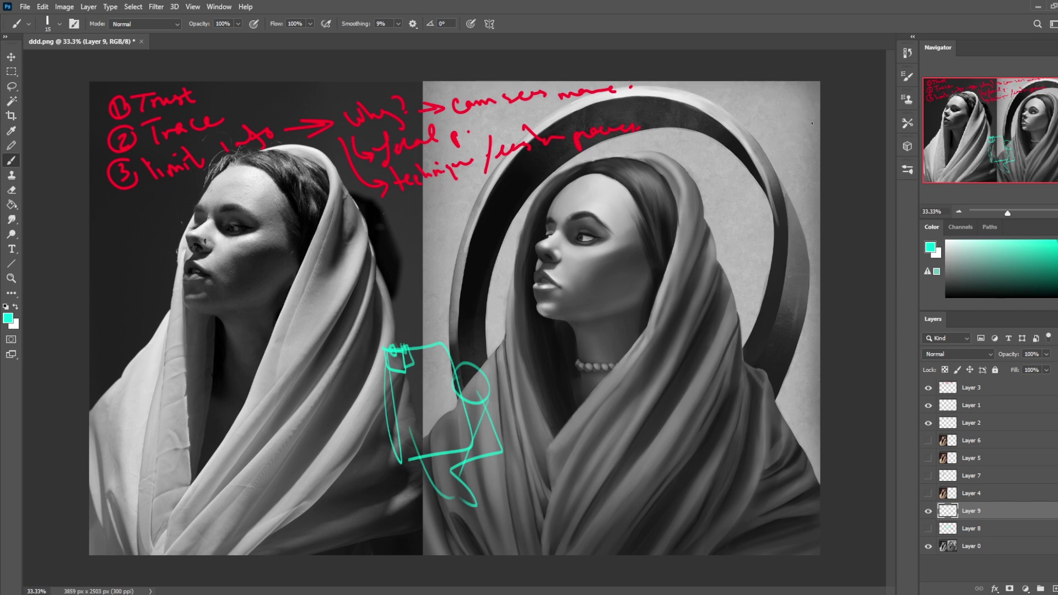
{"action": "key", "text": "ctrl+z"}
{"action": "key", "text": "ctrl+z"}
{"action": "key", "text": "ctrl+z"}
{"action": "key", "text": "ctrl+z"}
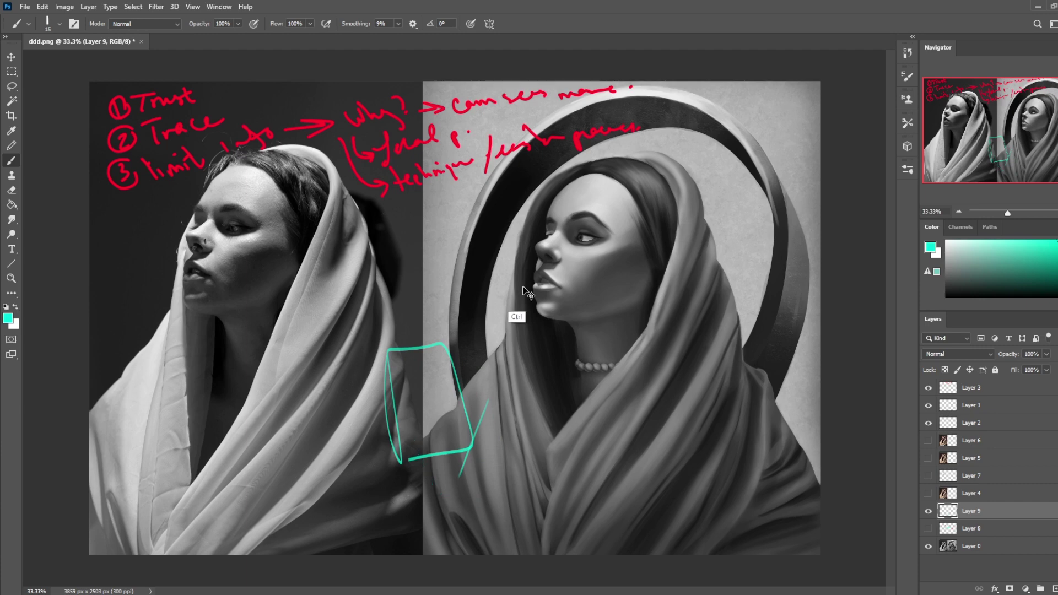
{"action": "key", "text": "ctrl+z"}
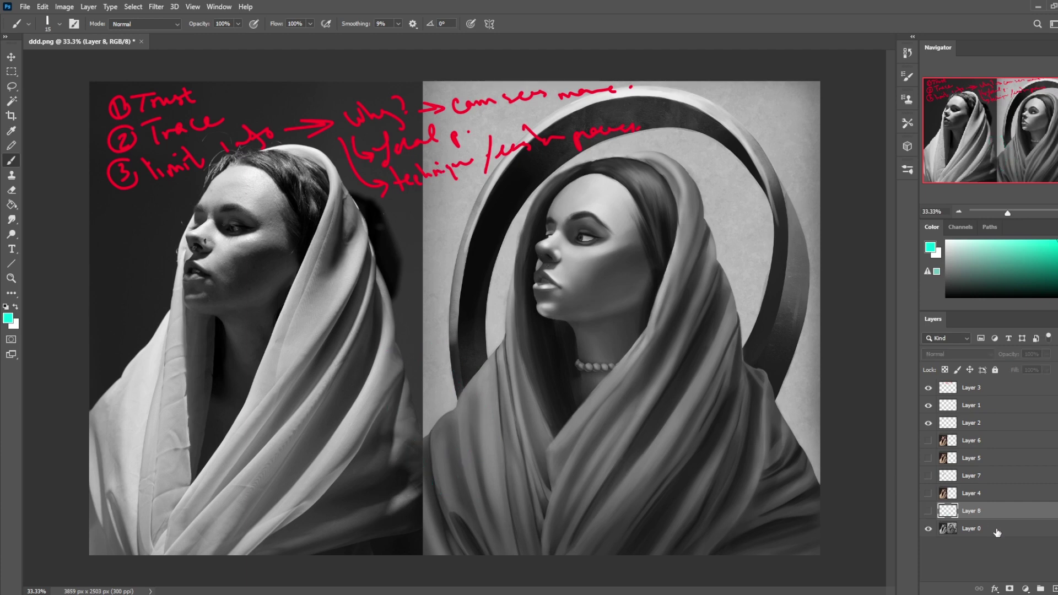
Step: Select Layer 0, zoom out, add a new layer above it and set the paint colour to red
{"action": "left_click", "coordinate": [998, 532]}
{"action": "key", "text": "ctrl+minus"}
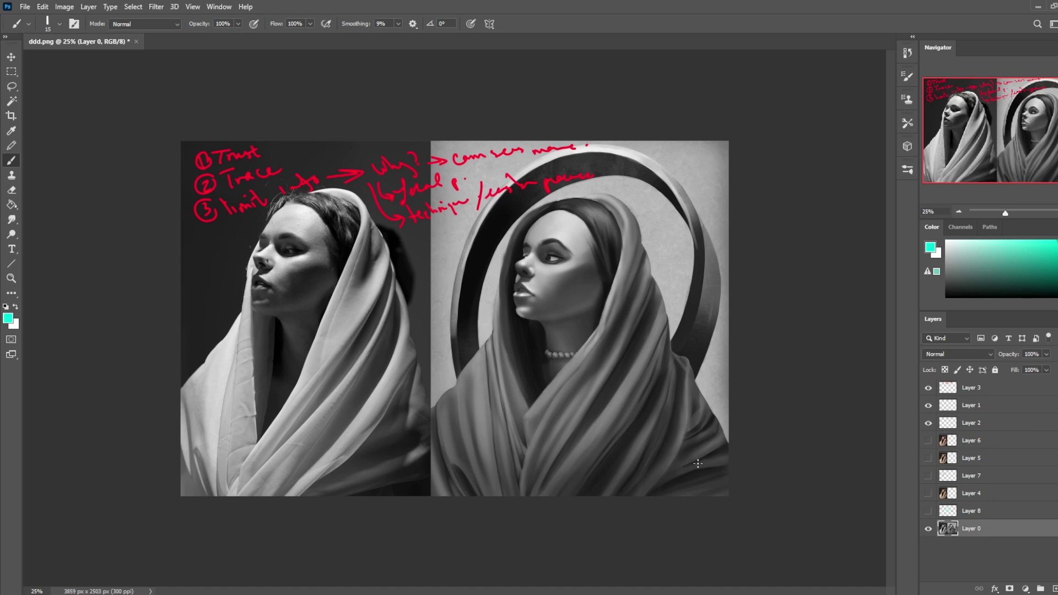
{"action": "left_click", "coordinate": [1056, 589]}
{"action": "left_click", "coordinate": [254, 206], "text": "alt"}
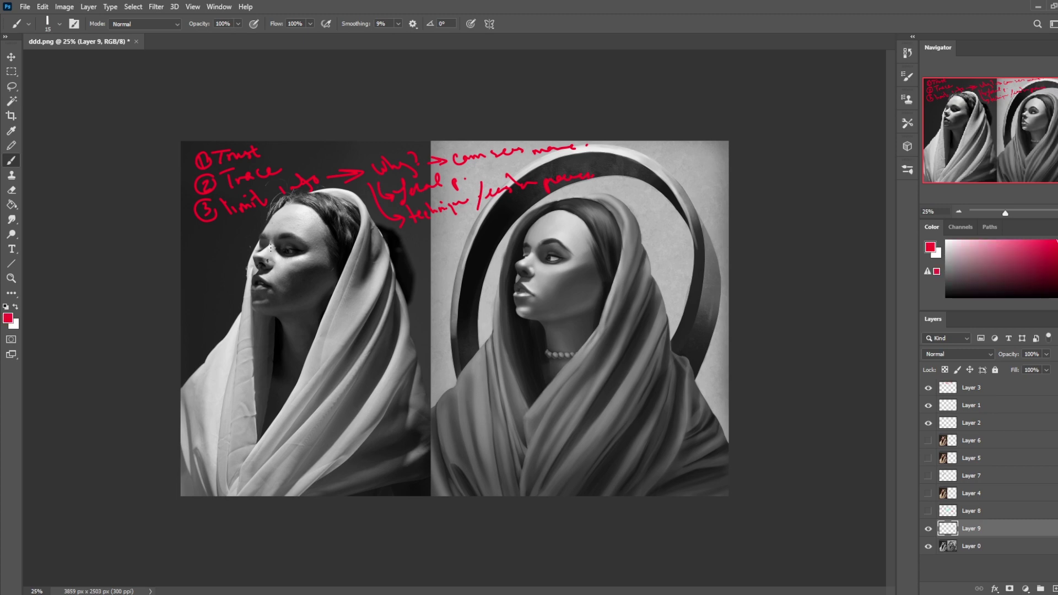
Step: Zoom in, shrink the brush, draw a red line above the photo's nose and toggle Layer 9 to check it
{"action": "key", "text": "ctrl+plus"}
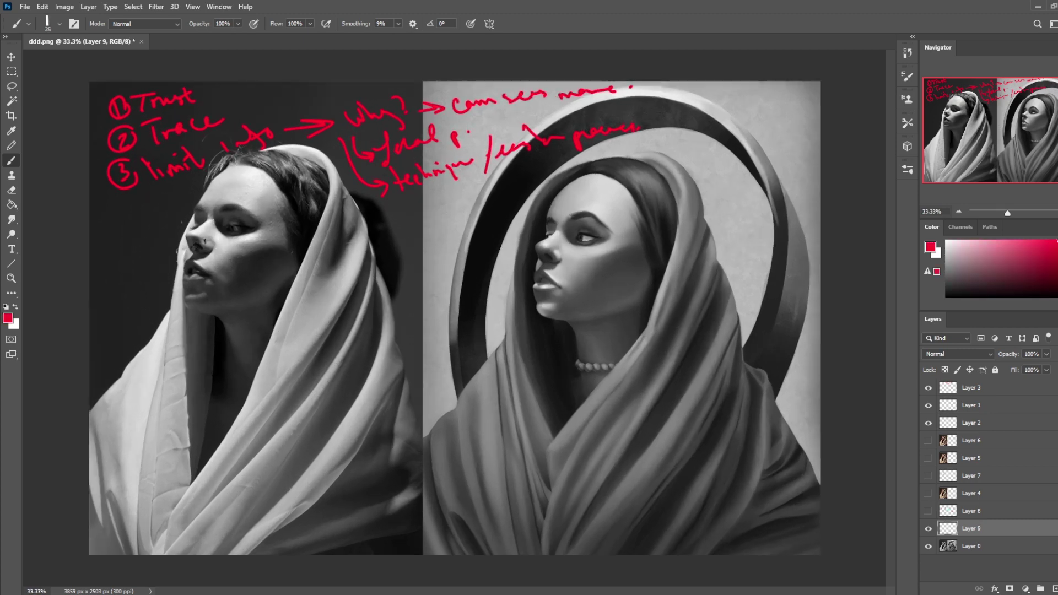
{"action": "key", "text": "bracketleft"}
{"action": "key", "text": "bracketleft"}
{"action": "mouse_move", "coordinate": [208, 219]}
{"action": "left_mouse_down"}
{"action": "mouse_move", "coordinate": [184, 234]}
{"action": "mouse_move", "coordinate": [185, 264]}
{"action": "left_mouse_up"}
{"action": "left_click", "coordinate": [929, 529]}
{"action": "left_click", "coordinate": [929, 529]}
{"action": "left_click", "coordinate": [929, 529]}
{"action": "left_click", "coordinate": [929, 529]}
{"action": "left_click", "coordinate": [929, 529]}
{"action": "left_click", "coordinate": [929, 529]}
{"action": "left_click", "coordinate": [929, 529]}
{"action": "left_click", "coordinate": [928, 530]}
{"action": "left_click", "coordinate": [929, 529]}
{"action": "left_click", "coordinate": [929, 529]}
{"action": "left_click", "coordinate": [932, 531]}
{"action": "left_click", "coordinate": [931, 530]}
{"action": "left_click", "coordinate": [929, 529]}
Step: Trace red cheek, upper-lip and chin lines on the photo and outline the painted nose plane
{"action": "mouse_move", "coordinate": [211, 221]}
{"action": "left_mouse_down"}
{"action": "mouse_move", "coordinate": [222, 233]}
{"action": "mouse_move", "coordinate": [254, 230]}
{"action": "left_mouse_up"}
{"action": "left_click_drag", "start_coordinate": [194, 261], "coordinate": [219, 278]}
{"action": "left_click_drag", "start_coordinate": [257, 231], "coordinate": [280, 247]}
{"action": "left_click_drag", "start_coordinate": [245, 286], "coordinate": [220, 286]}
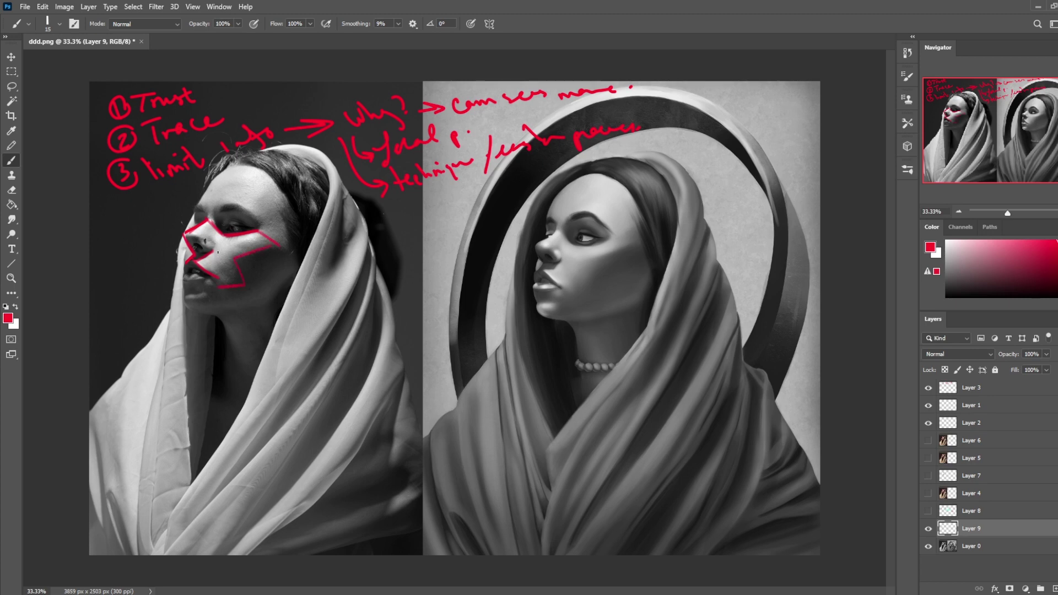
{"action": "mouse_move", "coordinate": [553, 231]}
{"action": "left_mouse_down"}
{"action": "mouse_move", "coordinate": [543, 263]}
{"action": "mouse_move", "coordinate": [566, 235]}
{"action": "mouse_move", "coordinate": [556, 231]}
{"action": "mouse_move", "coordinate": [634, 252]}
{"action": "mouse_move", "coordinate": [589, 259]}
{"action": "mouse_move", "coordinate": [595, 289]}
{"action": "mouse_move", "coordinate": [566, 289]}
{"action": "mouse_move", "coordinate": [547, 271]}
{"action": "mouse_move", "coordinate": [570, 292]}
{"action": "mouse_move", "coordinate": [543, 271]}
{"action": "left_mouse_up"}
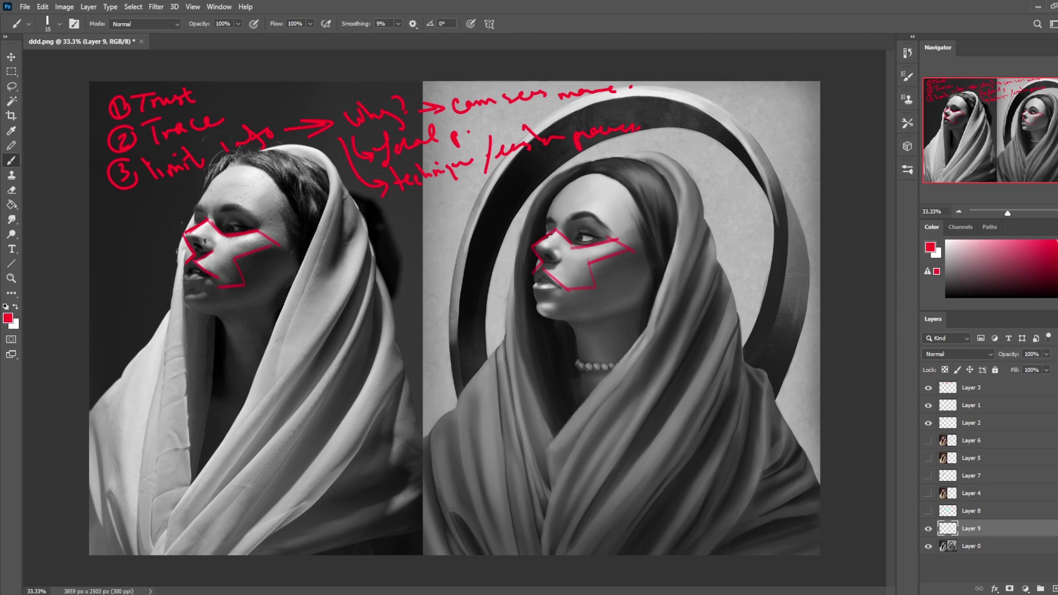
{"action": "left_click", "coordinate": [929, 530]}
Step: Toggle the red face-outline layer on and off repeatedly to compare the portraits
{"action": "left_click", "coordinate": [929, 529]}
{"action": "left_click", "coordinate": [929, 529]}
{"action": "left_click", "coordinate": [929, 529]}
{"action": "left_click", "coordinate": [929, 529]}
{"action": "left_click", "coordinate": [929, 530]}
{"action": "left_click", "coordinate": [930, 529]}
{"action": "left_click", "coordinate": [930, 529]}
{"action": "left_click", "coordinate": [930, 529]}
{"action": "left_click", "coordinate": [929, 529]}
{"action": "left_click", "coordinate": [930, 530]}
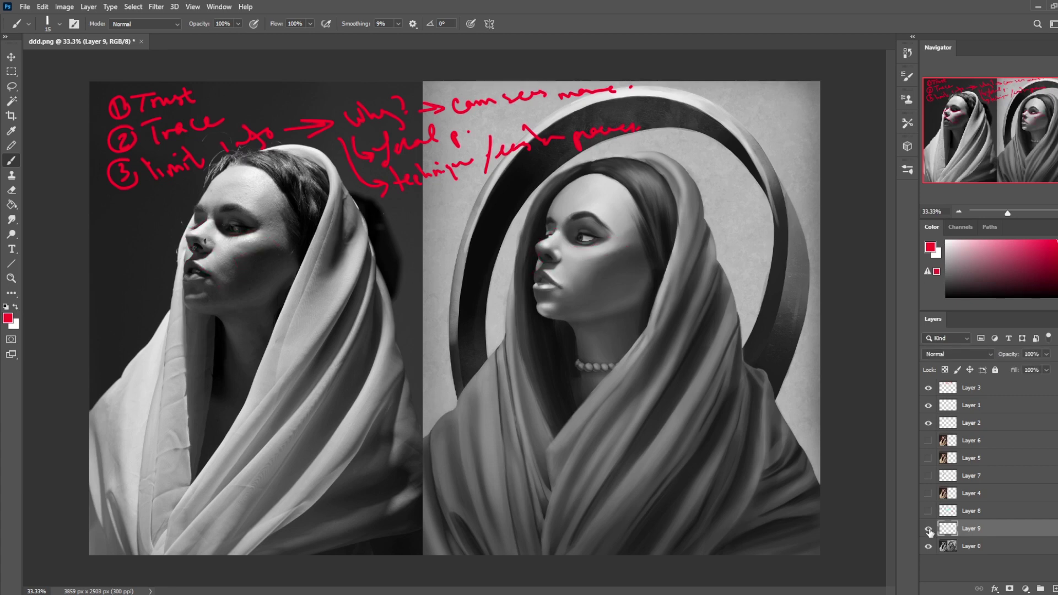
{"action": "left_click", "coordinate": [930, 529]}
{"action": "left_click", "coordinate": [929, 529]}
{"action": "left_click", "coordinate": [930, 529]}
{"action": "left_click", "coordinate": [929, 529]}
{"action": "left_click", "coordinate": [930, 529]}
{"action": "left_click", "coordinate": [930, 529]}
{"action": "left_click", "coordinate": [929, 529]}
{"action": "left_click", "coordinate": [930, 529]}
{"action": "left_click", "coordinate": [930, 529]}
Step: Erase the lower red cheek strokes with the 82 px sketching eraser preset
{"action": "key", "text": "e"}
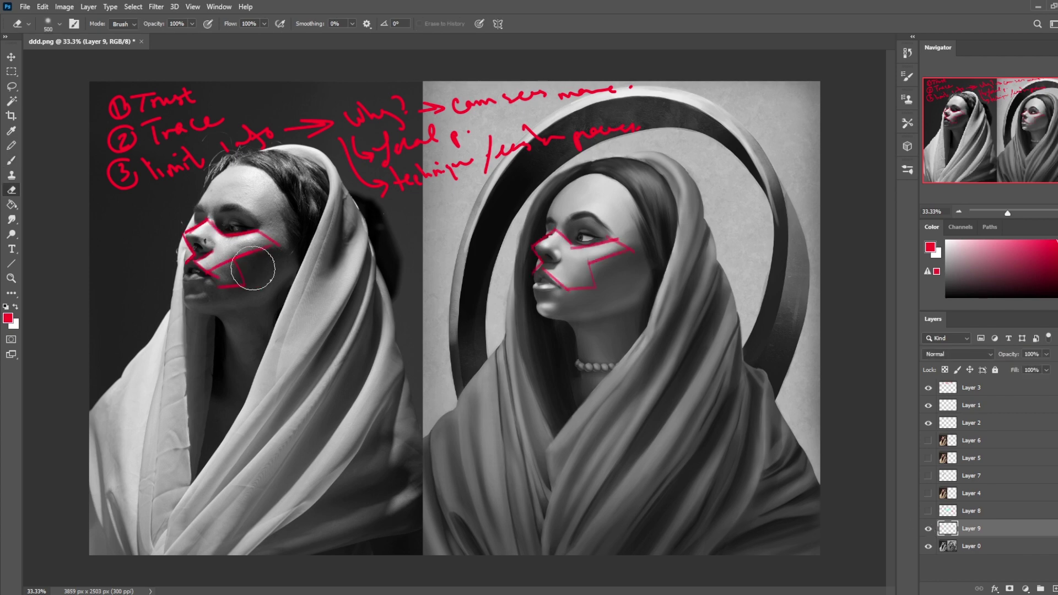
{"action": "right_click", "coordinate": [298, 217]}
{"action": "left_click", "coordinate": [357, 475]}
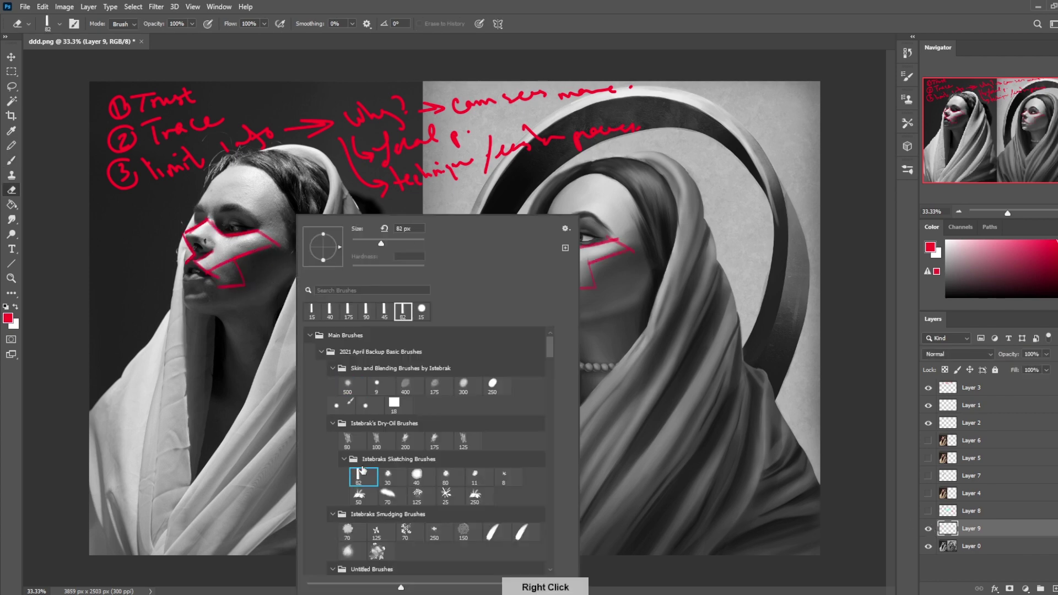
{"action": "left_click", "coordinate": [246, 276]}
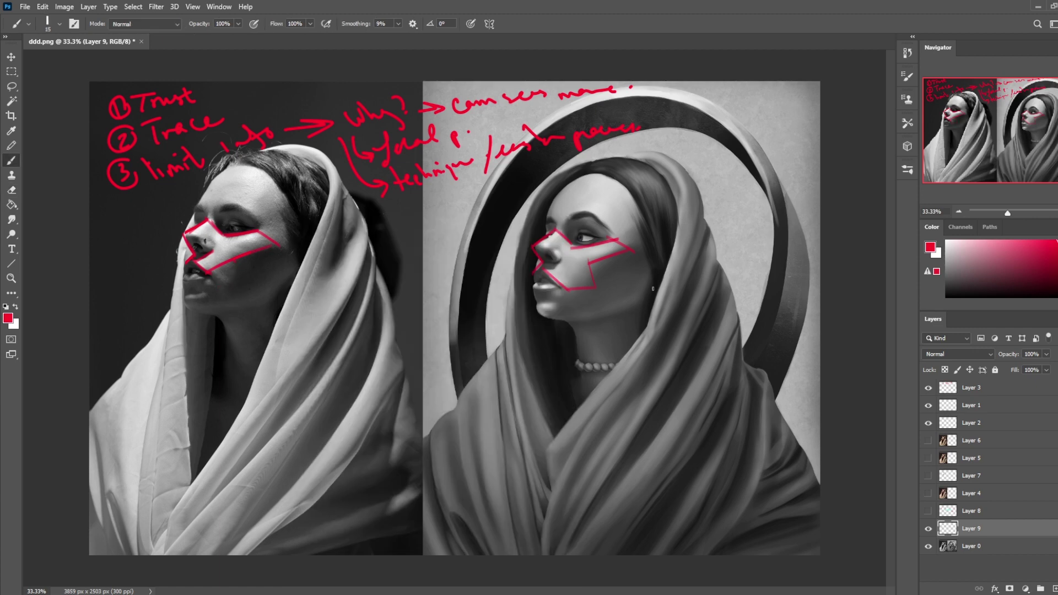
{"action": "mouse_move", "coordinate": [557, 290]}
{"action": "left_mouse_down"}
{"action": "mouse_move", "coordinate": [601, 278]}
{"action": "mouse_move", "coordinate": [553, 277]}
{"action": "mouse_move", "coordinate": [593, 268]}
{"action": "left_mouse_up"}
Step: Redraw red strokes, ending with a long line from forehead to halo, then hide the outlines
{"action": "key", "text": "b"}
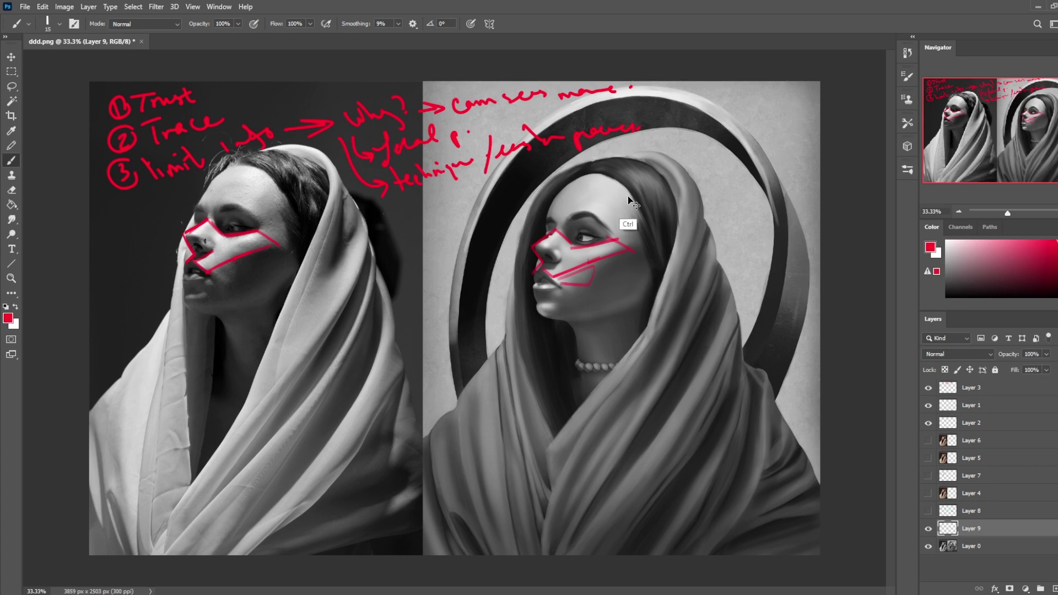
{"action": "key", "text": "ctrl+z"}
{"action": "left_click_drag", "start_coordinate": [601, 217], "coordinate": [619, 240]}
{"action": "key", "text": "ctrl+z"}
{"action": "mouse_move", "coordinate": [589, 209]}
{"action": "left_mouse_down"}
{"action": "mouse_move", "coordinate": [610, 181]}
{"action": "mouse_move", "coordinate": [628, 187]}
{"action": "left_mouse_up"}
{"action": "key", "text": "ctrl+z"}
{"action": "key", "text": "ctrl+z"}
{"action": "left_click_drag", "start_coordinate": [732, 90], "coordinate": [590, 209]}
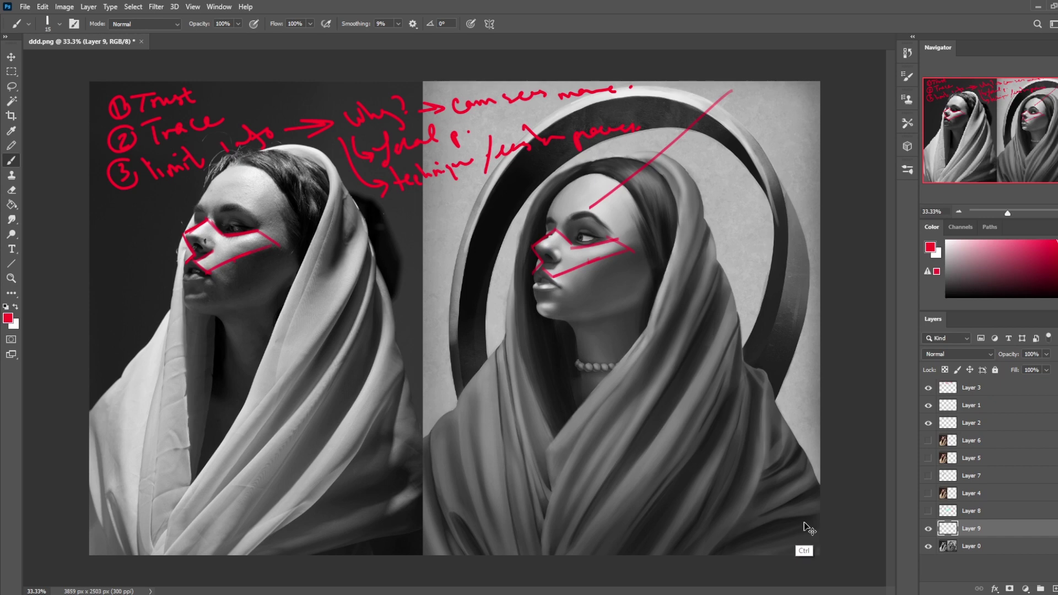
{"action": "left_click", "coordinate": [929, 529]}
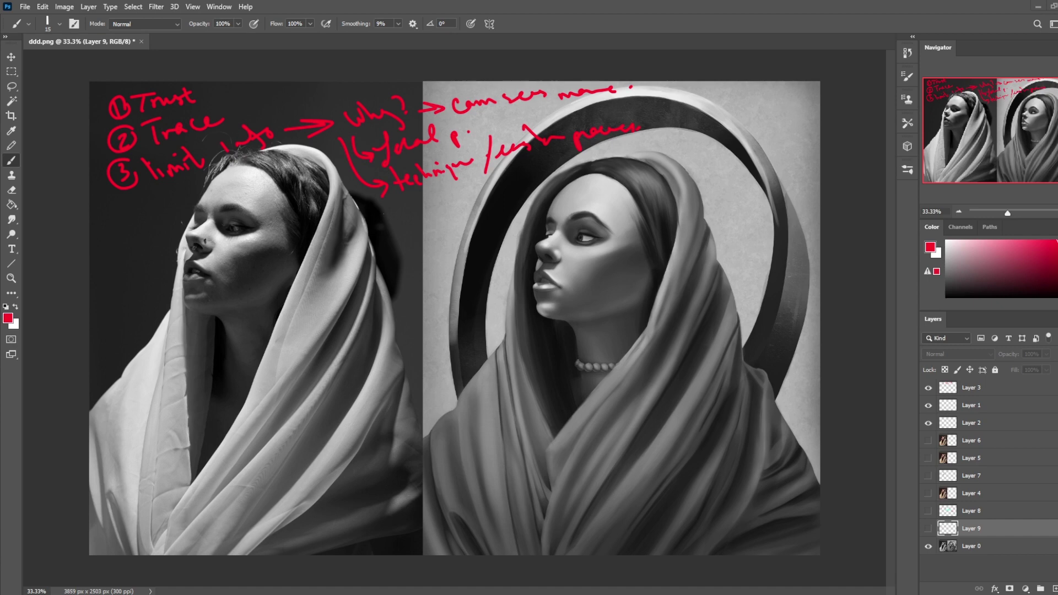
Step: Hide Layer 9 with its eye icon so the red lines disappear
{"action": "left_click", "coordinate": [929, 389]}
Step: Select Layer 0, set a 15 px brush and choose a light grey colour
{"action": "left_click", "coordinate": [993, 549]}
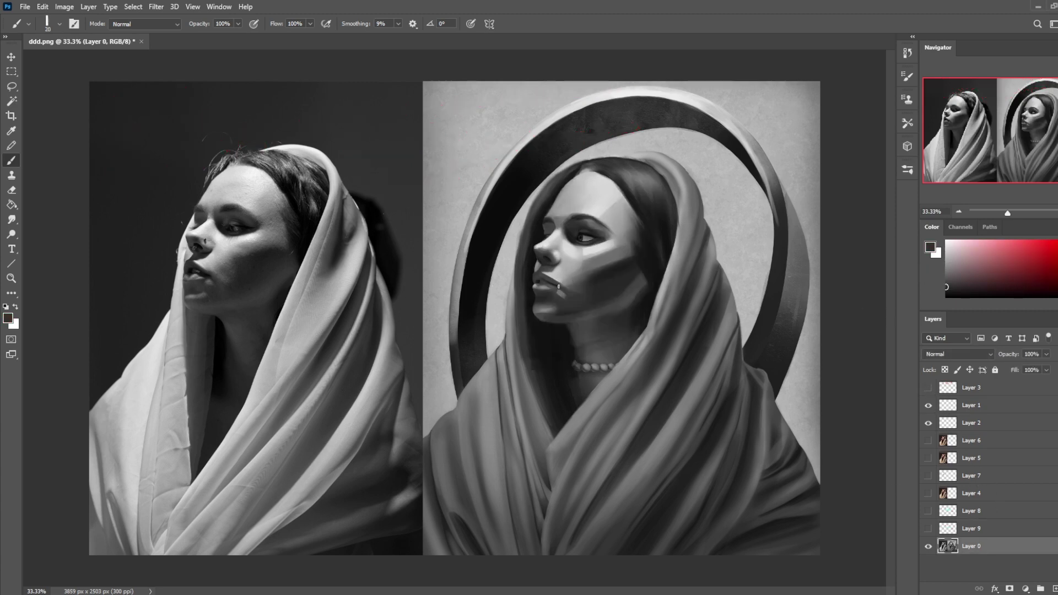
{"action": "key", "text": "bracketleft"}
{"action": "key", "text": "bracketright"}
{"action": "key", "text": "d"}
{"action": "left_click", "coordinate": [535, 301], "text": "alt"}
{"action": "left_click", "coordinate": [597, 264], "text": "alt"}
Step: Lighten the chin shadow with light grey strokes, then sample a darker grey from the chin
{"action": "key", "text": "bracketright"}
{"action": "left_click_drag", "start_coordinate": [556, 309], "coordinate": [534, 312]}
{"action": "key", "text": "ctrl+z"}
{"action": "key", "text": "bracketleft"}
{"action": "left_click_drag", "start_coordinate": [555, 309], "coordinate": [541, 312]}
{"action": "left_click", "coordinate": [548, 284], "text": "alt"}
Step: Rotate the canvas view clockwise and return to the brush at 20 px
{"action": "key", "text": "r"}
{"action": "left_click_drag", "start_coordinate": [653, 284], "coordinate": [652, 357]}
{"action": "key", "text": "b"}
{"action": "key", "text": "bracketright"}
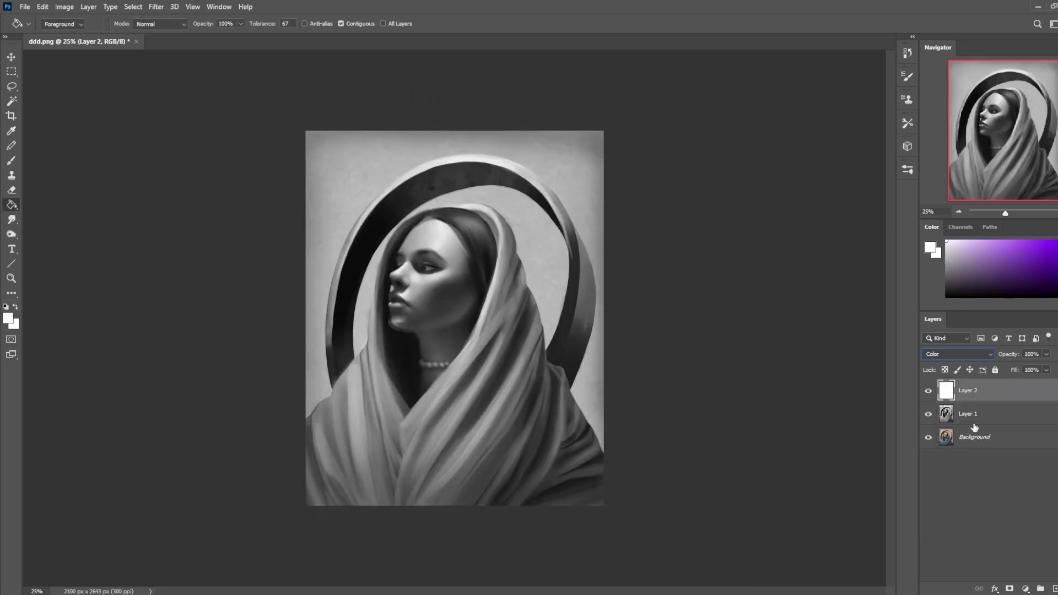
{"action": "left_click", "coordinate": [987, 421]}
{"action": "left_click", "coordinate": [1047, 370]}
{"action": "left_click_drag", "start_coordinate": [1047, 388], "coordinate": [1053, 388]}
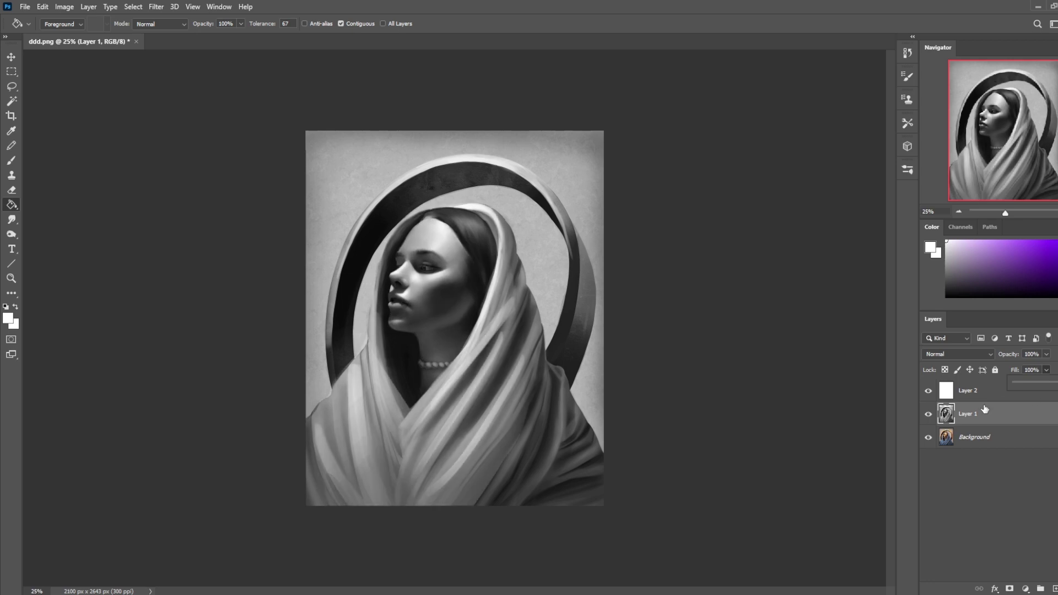
{"action": "left_click", "coordinate": [928, 415]}
{"action": "left_click", "coordinate": [929, 418]}
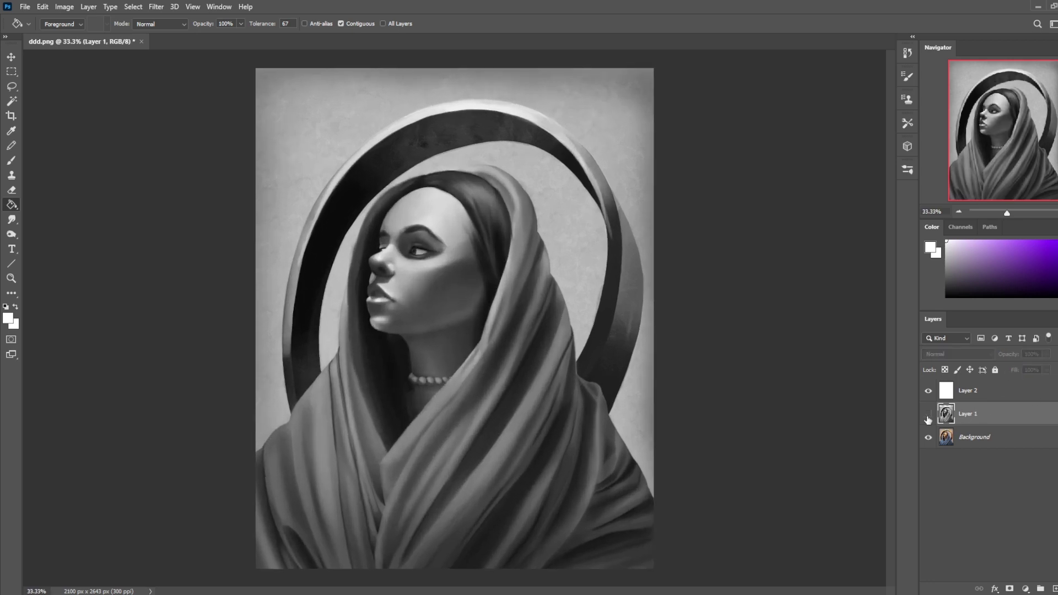
{"action": "left_click", "coordinate": [929, 417]}
{"action": "left_click", "coordinate": [928, 418]}
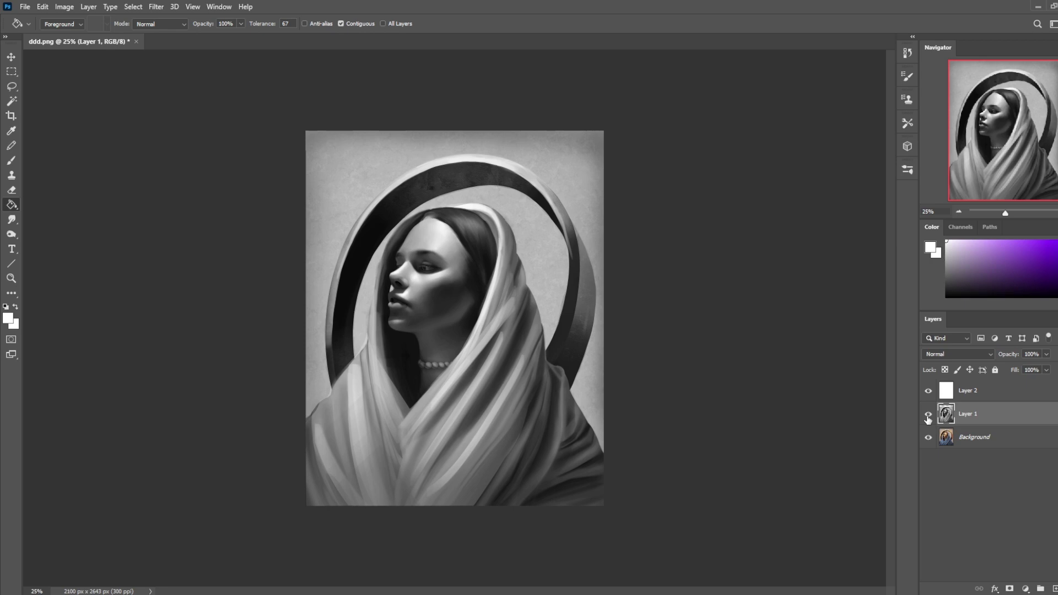
{"action": "left_click", "coordinate": [928, 418]}
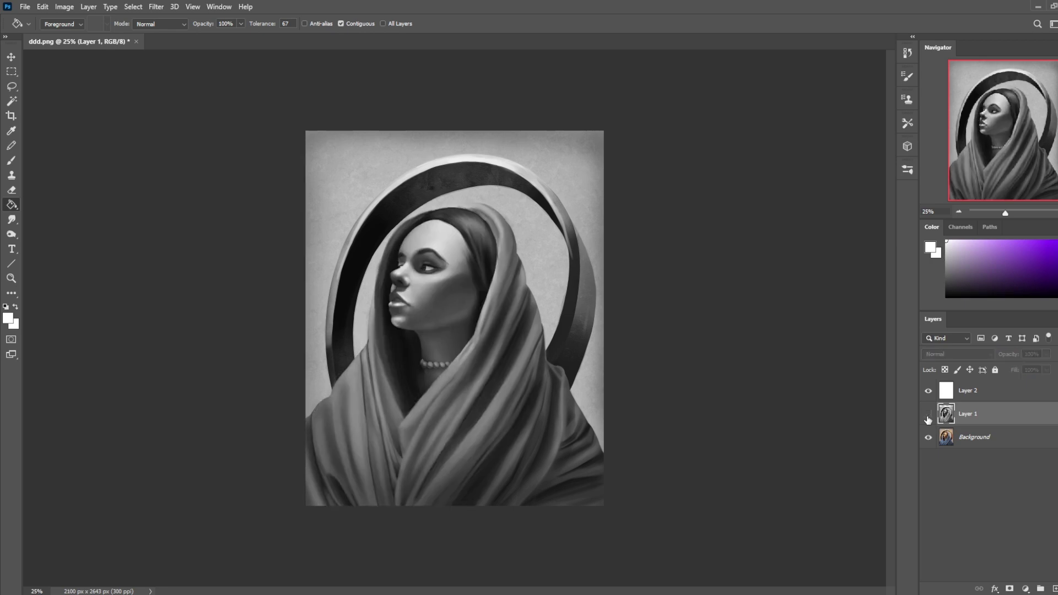
{"action": "left_click", "coordinate": [929, 418]}
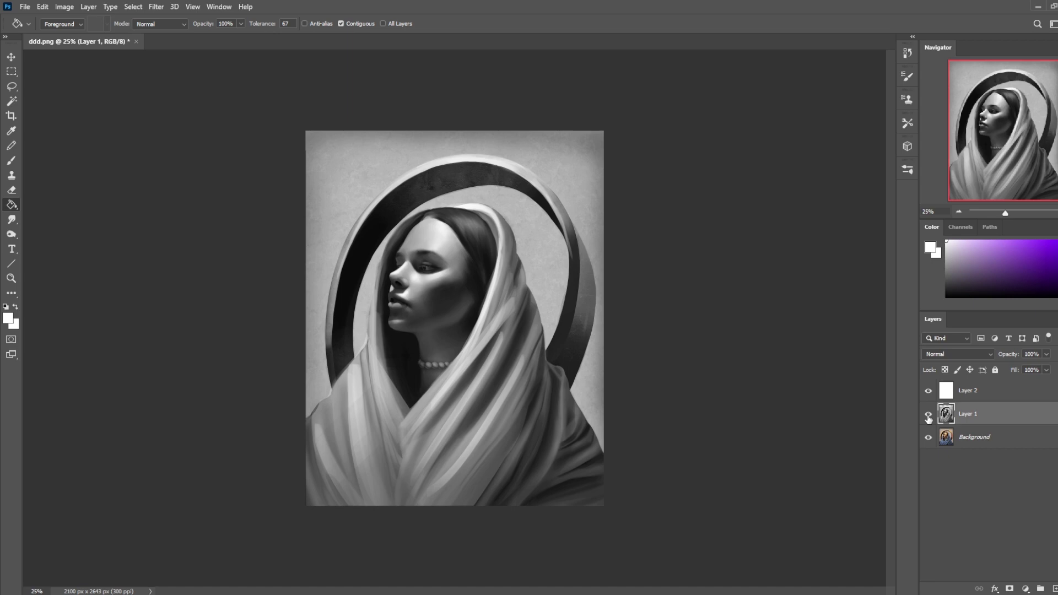
{"action": "key", "text": "b"}
Step: Bring the Firefox window to the front, move it toward the centre-left and widen it
{"action": "left_click", "coordinate": [546, 558]}
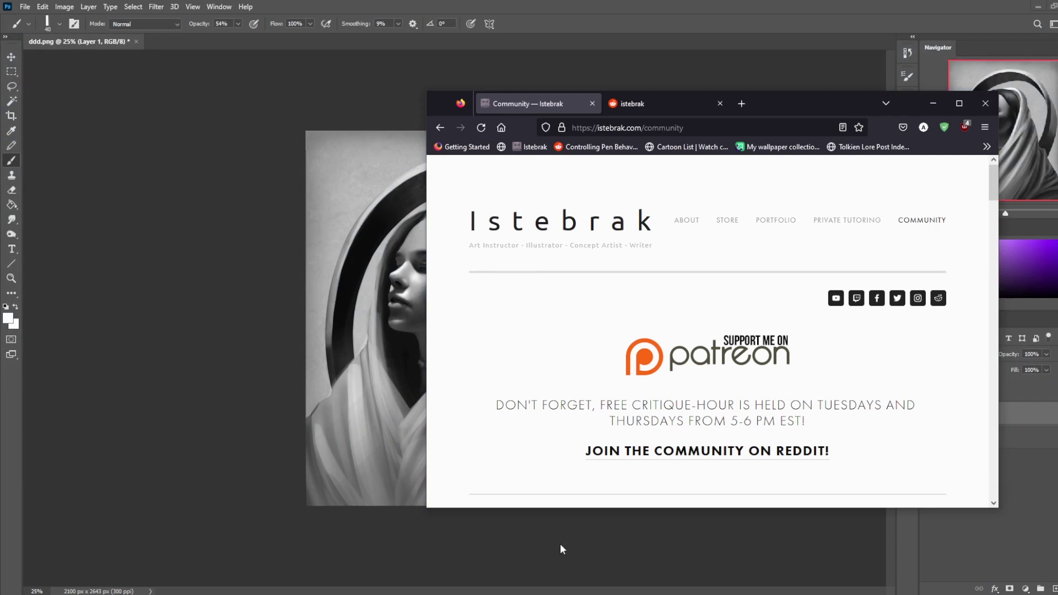
{"action": "left_click_drag", "start_coordinate": [908, 94], "coordinate": [550, 86]}
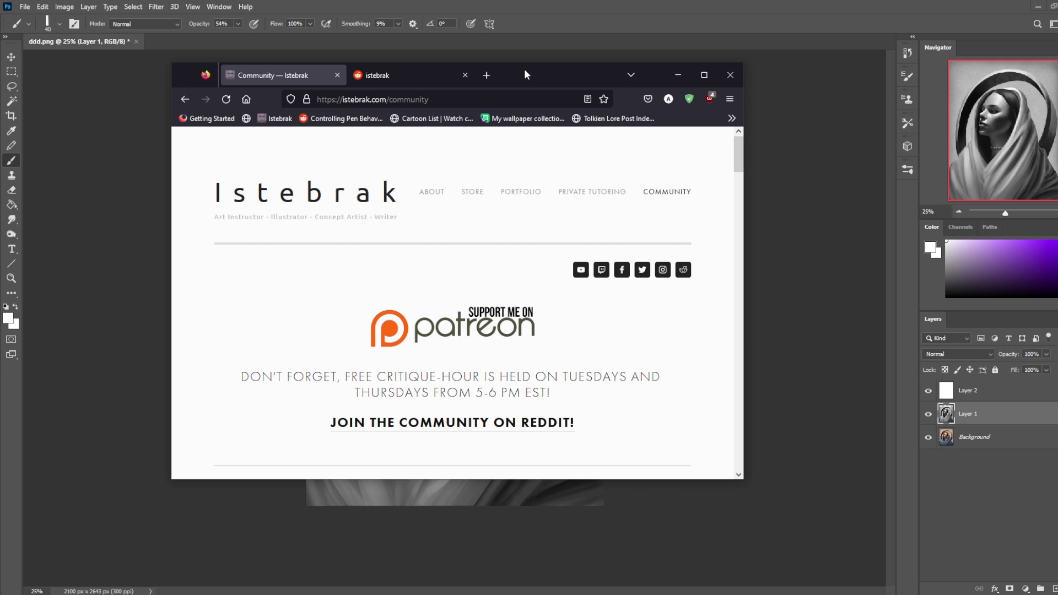
{"action": "left_click_drag", "start_coordinate": [744, 228], "coordinate": [943, 222]}
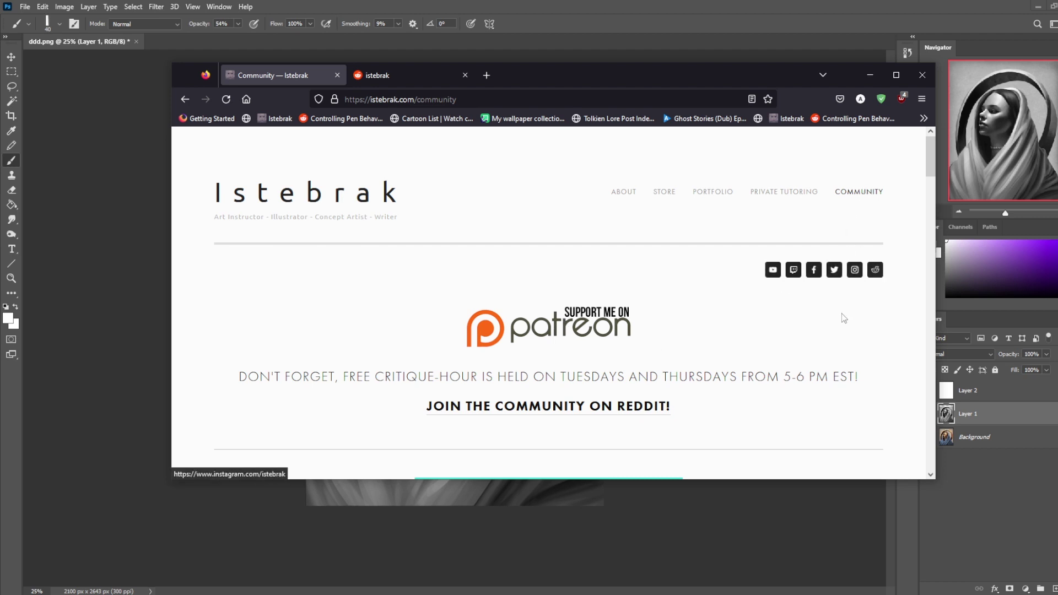
{"action": "scroll", "coordinate": [780, 319], "scroll_direction": "down", "scroll_amount": 3}
{"action": "scroll", "coordinate": [846, 287], "scroll_direction": "up", "scroll_amount": 3}
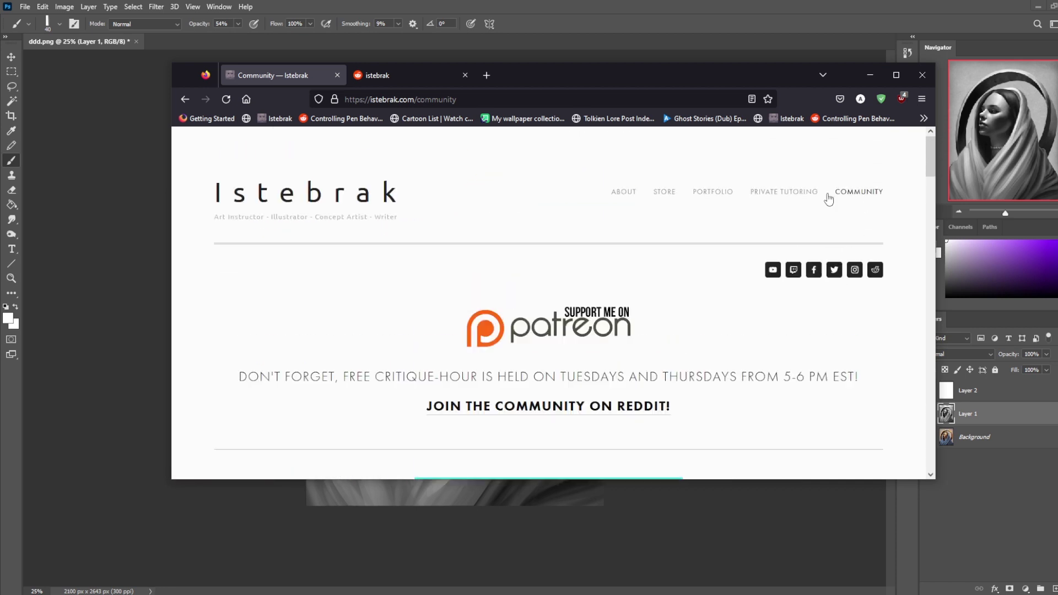
{"action": "scroll", "coordinate": [560, 355], "scroll_direction": "down", "scroll_amount": 3}
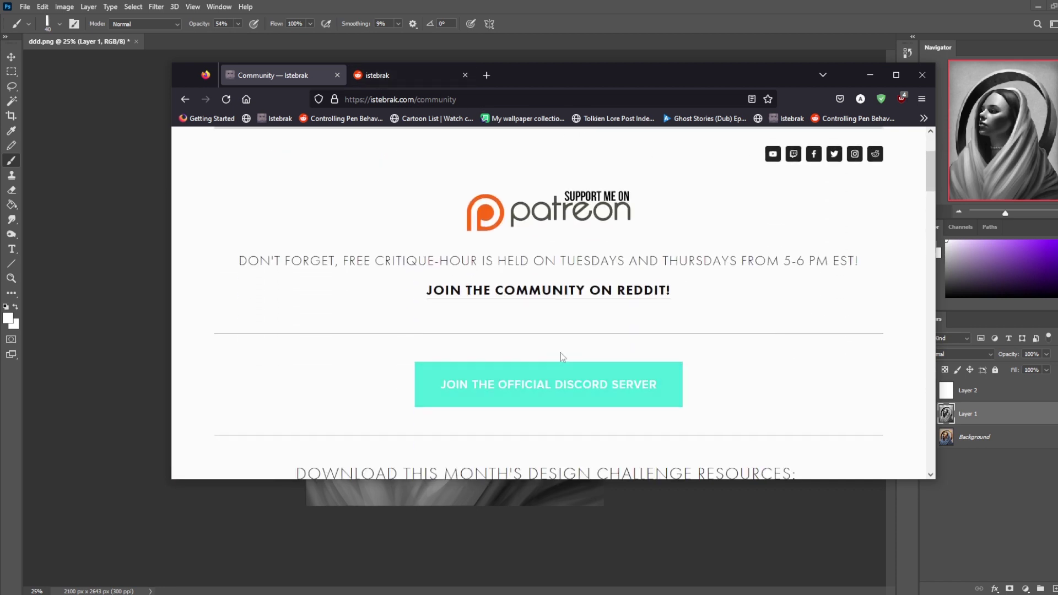
{"action": "scroll", "coordinate": [685, 402], "scroll_direction": "up", "scroll_amount": 3}
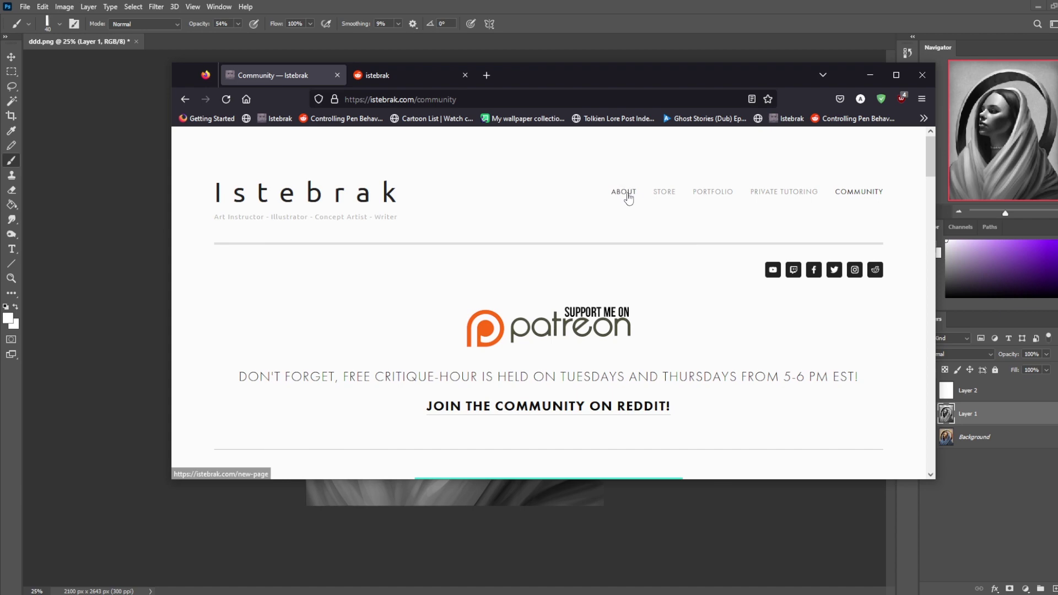
{"action": "left_click", "coordinate": [656, 195]}
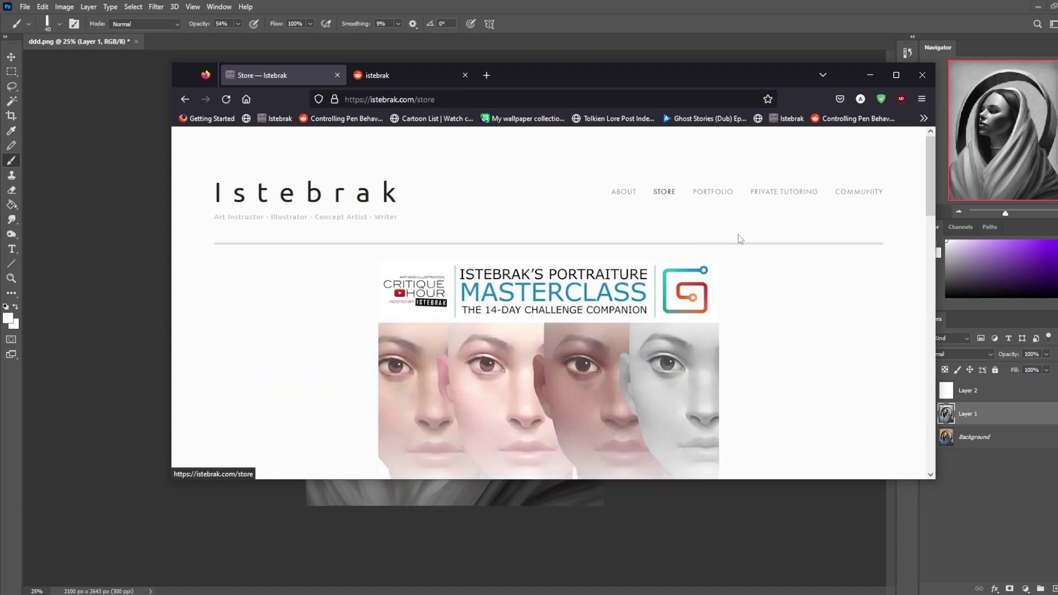
{"action": "scroll", "coordinate": [805, 282], "scroll_direction": "down", "scroll_amount": 10}
{"action": "scroll", "coordinate": [819, 308], "scroll_direction": "down", "scroll_amount": 1}
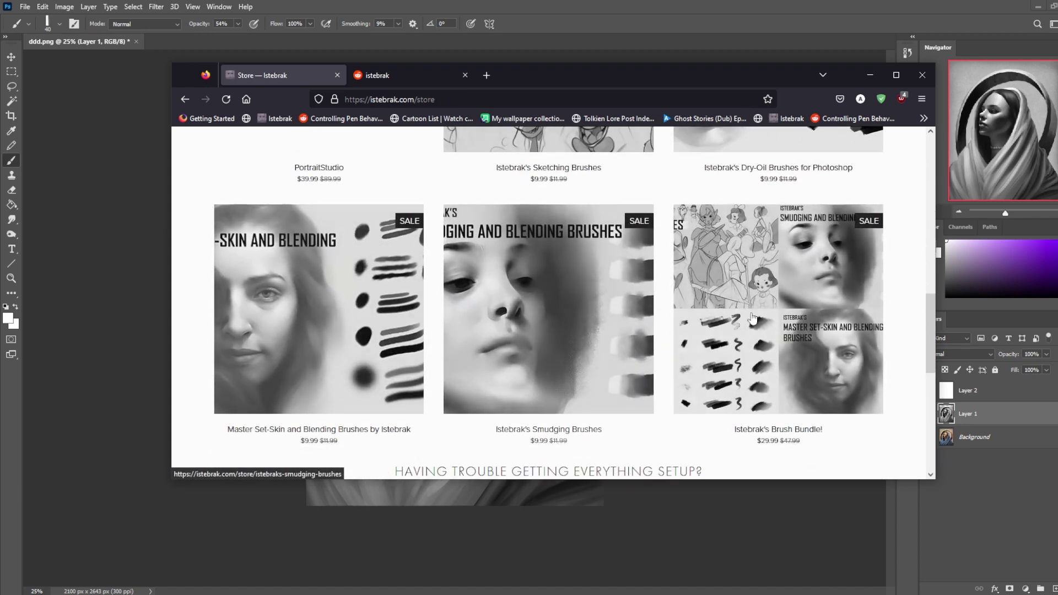
{"action": "scroll", "coordinate": [549, 226], "scroll_direction": "up", "scroll_amount": 3}
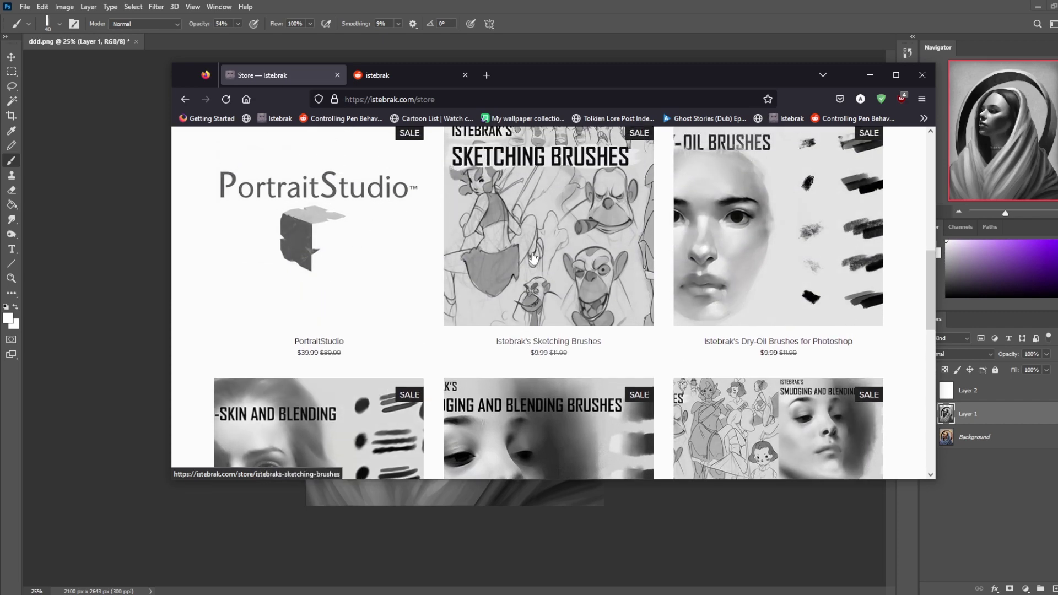
{"action": "scroll", "coordinate": [358, 345], "scroll_direction": "down", "scroll_amount": 1}
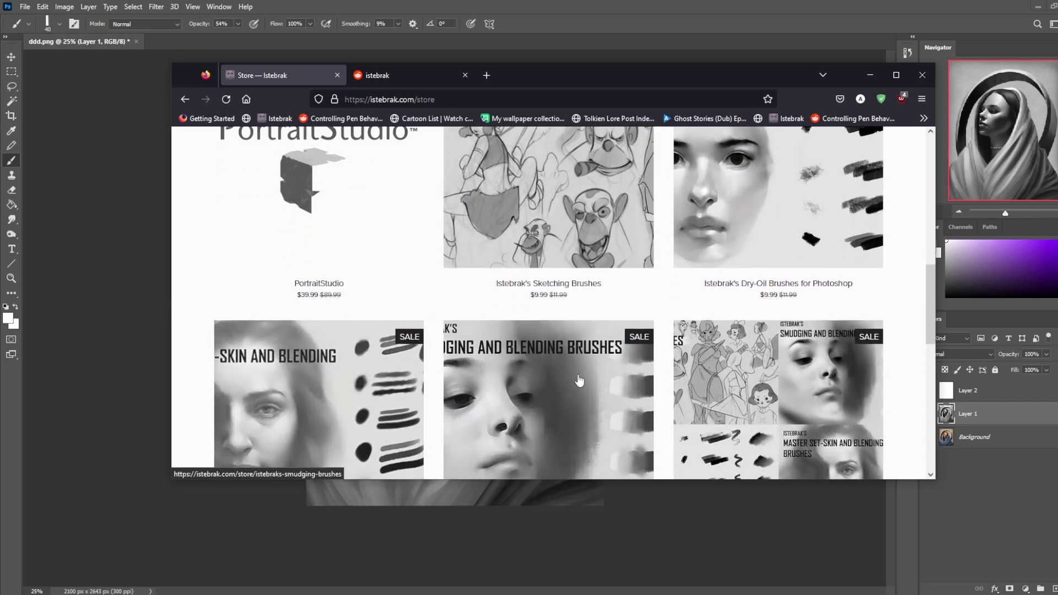
{"action": "scroll", "coordinate": [820, 366], "scroll_direction": "up", "scroll_amount": 10}
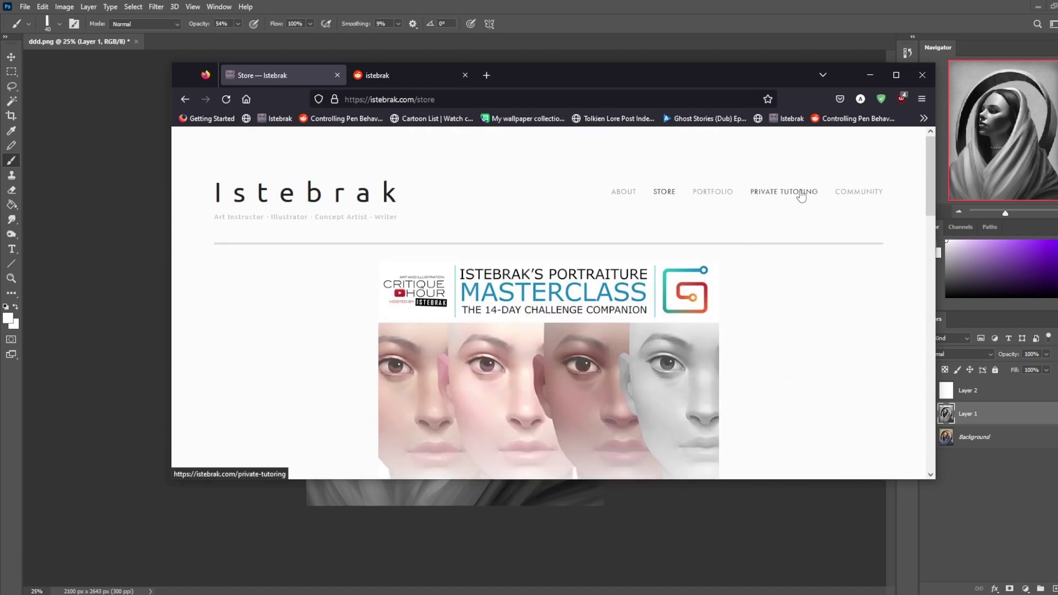
{"action": "left_click", "coordinate": [882, 196]}
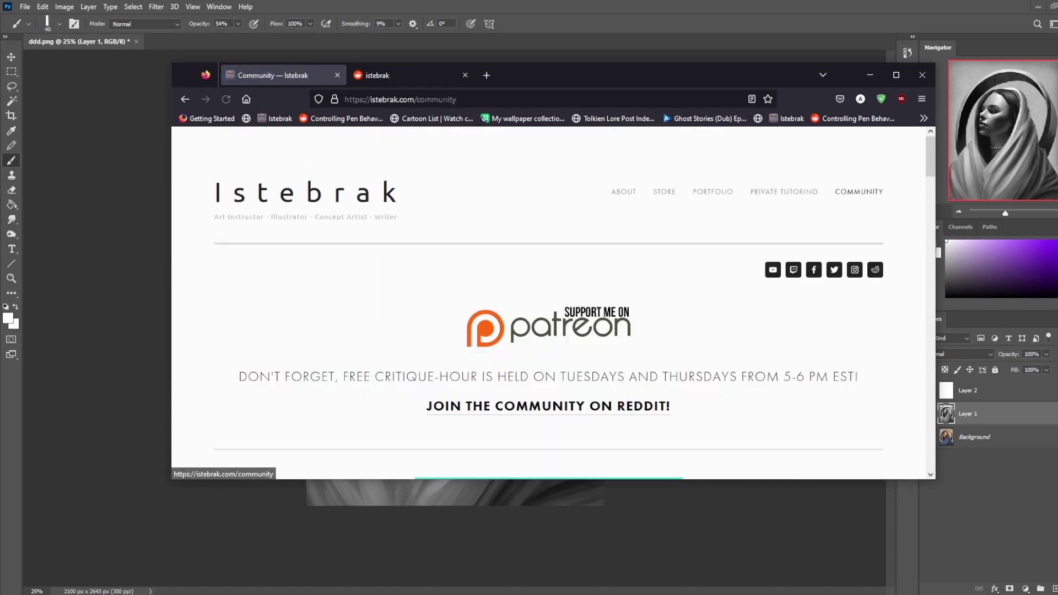
Step: Check the clock, open r/istebrak in a new tab and return to the community page
{"action": "key", "text": "super+alt+d"}
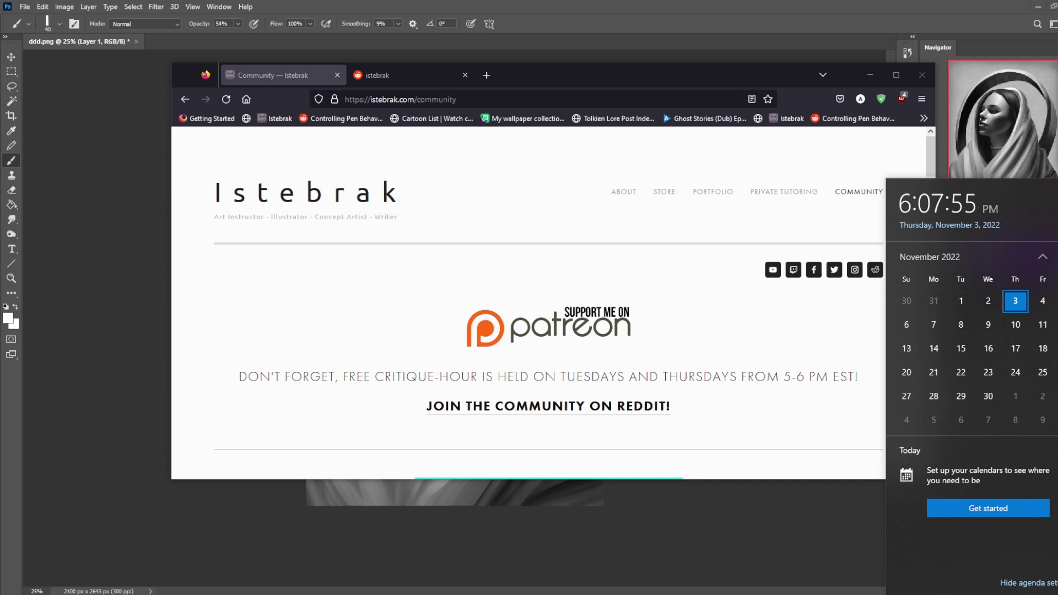
{"action": "key", "text": "Escape"}
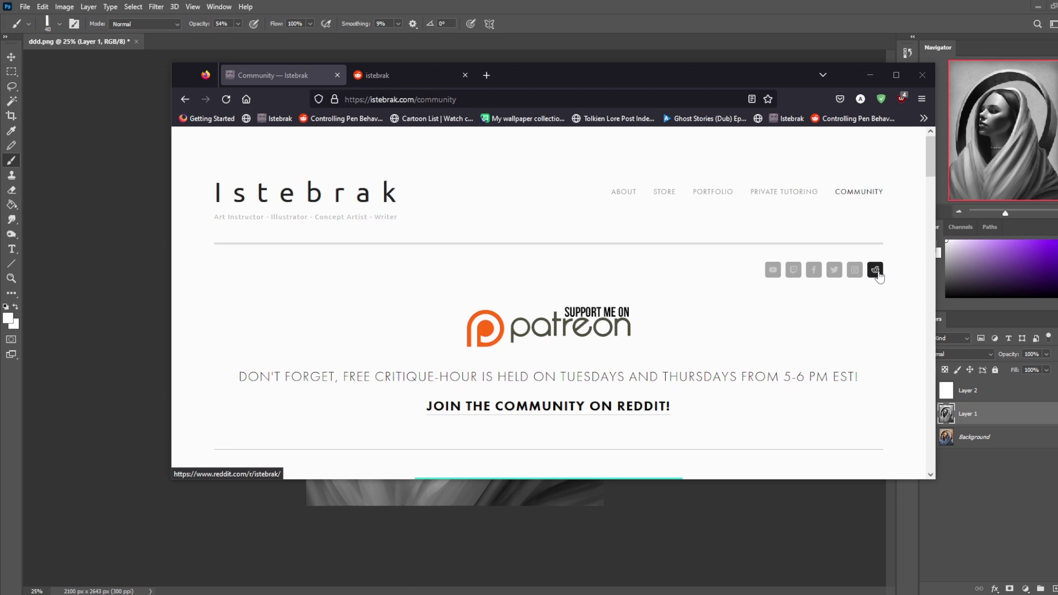
{"action": "left_click", "coordinate": [876, 270]}
{"action": "left_click", "coordinate": [875, 271]}
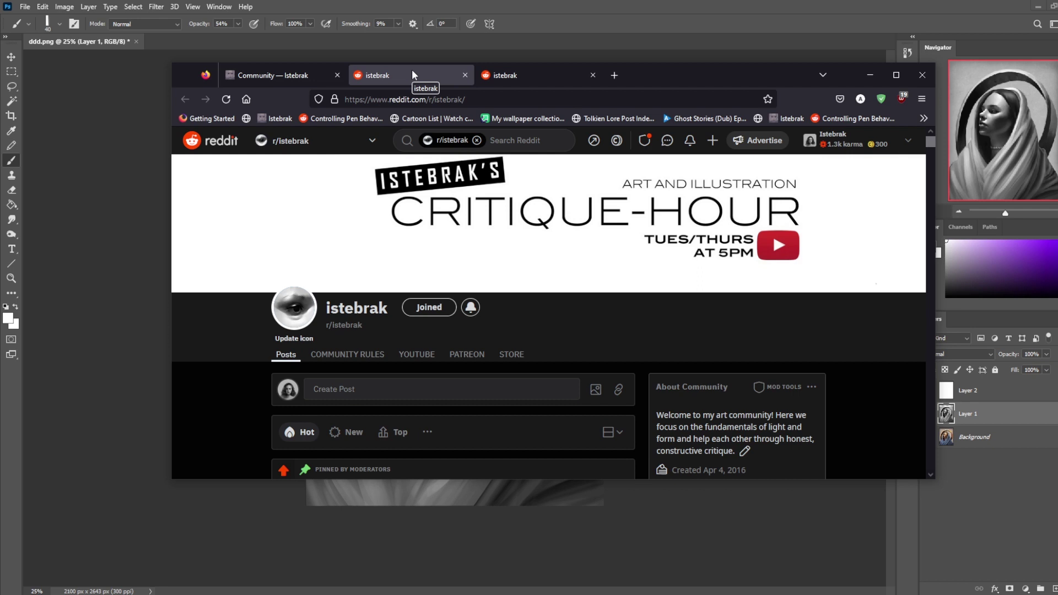
{"action": "left_click", "coordinate": [304, 72]}
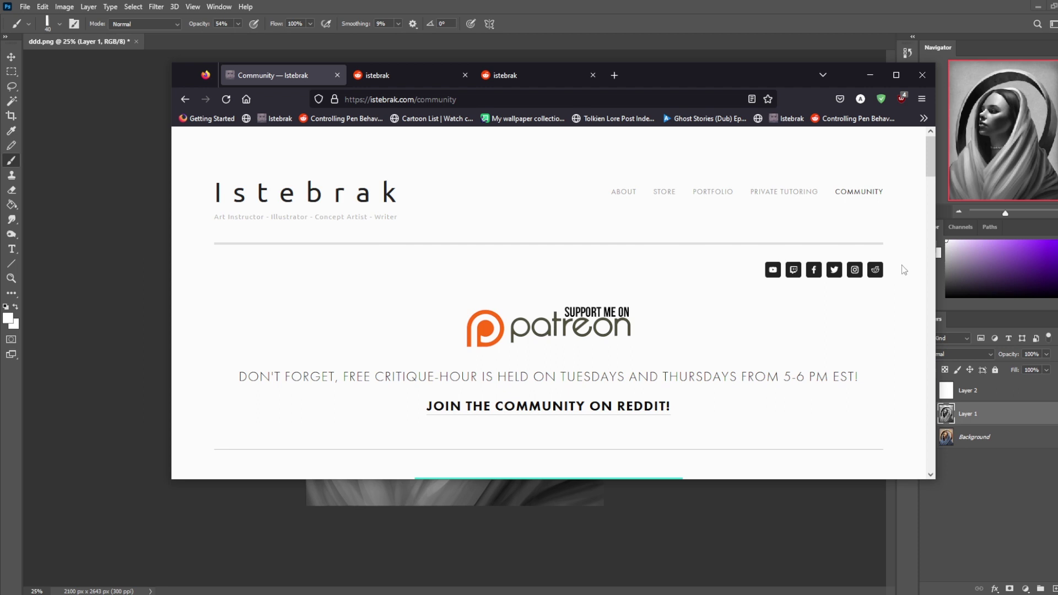
Step: Switch to Photoshop and back to Firefox, then check the time on the taskbar clock
{"action": "left_click", "coordinate": [813, 5]}
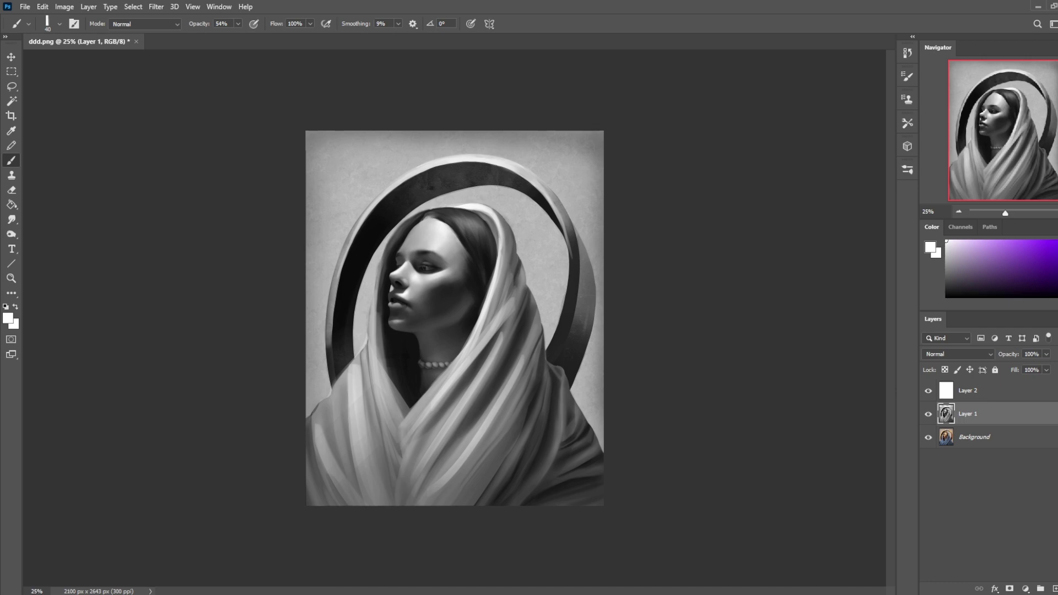
{"action": "key", "text": "alt+Tab"}
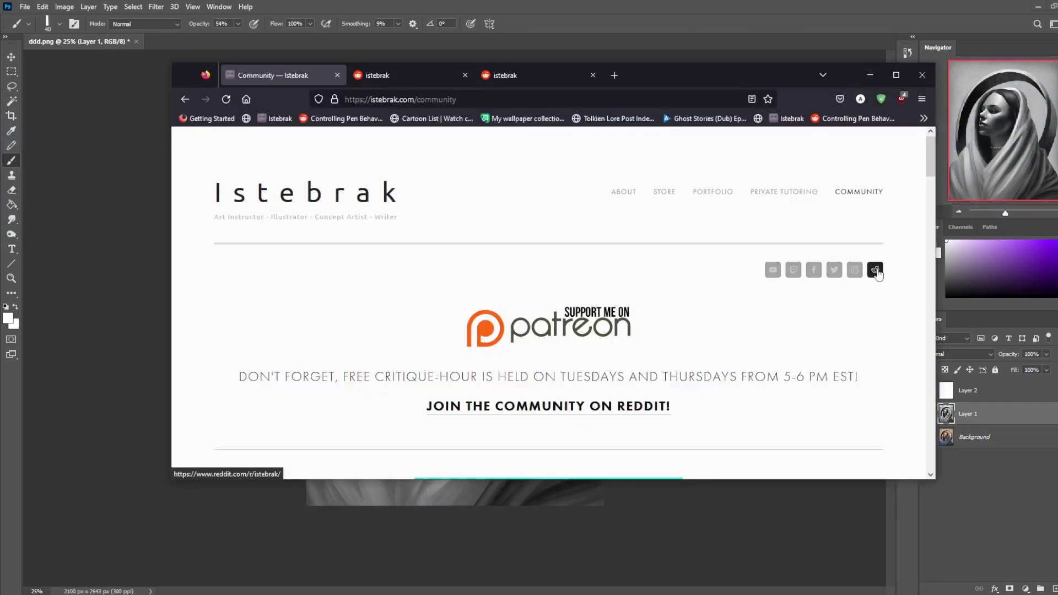
{"action": "left_click", "coordinate": [1037, 594]}
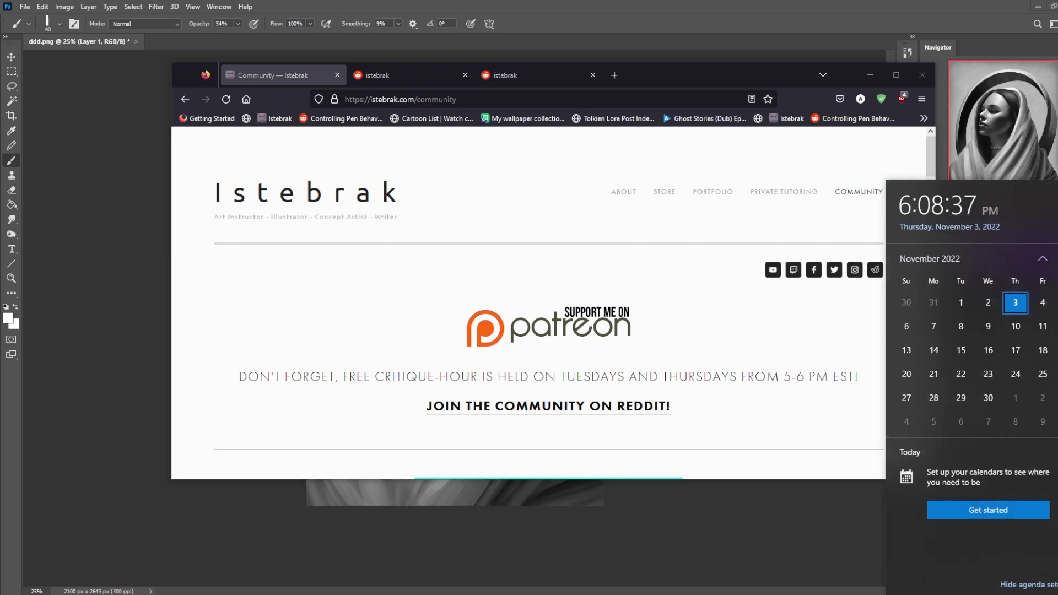